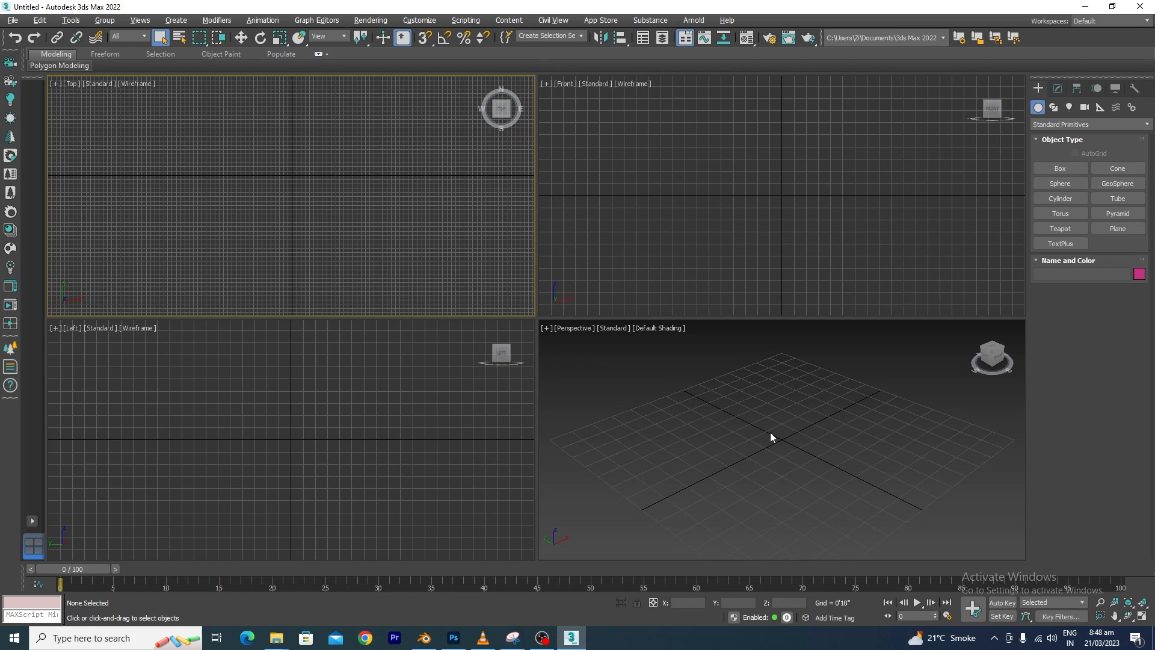
Step: Create a box about 3'11 1/2" long, 4'5 1/2" wide and 4'4" high in the Perspective view, and maximize that view
left_click(1059, 168)
left_click_drag(820, 431, 819, 535)
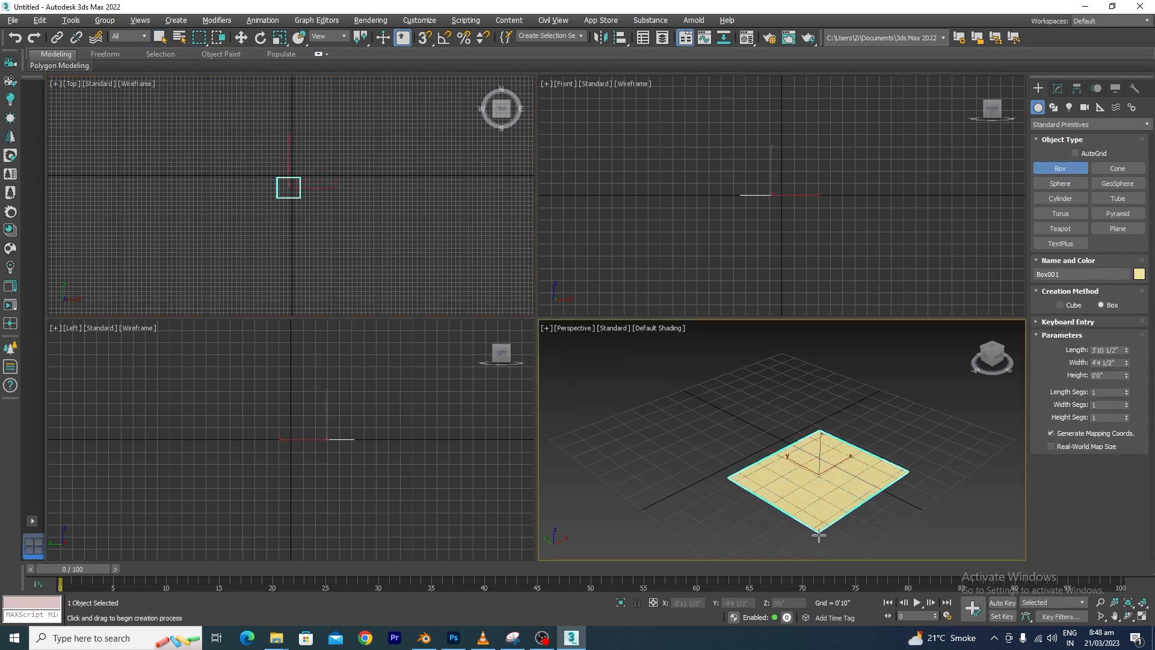
left_click(811, 402)
right_click(811, 414)
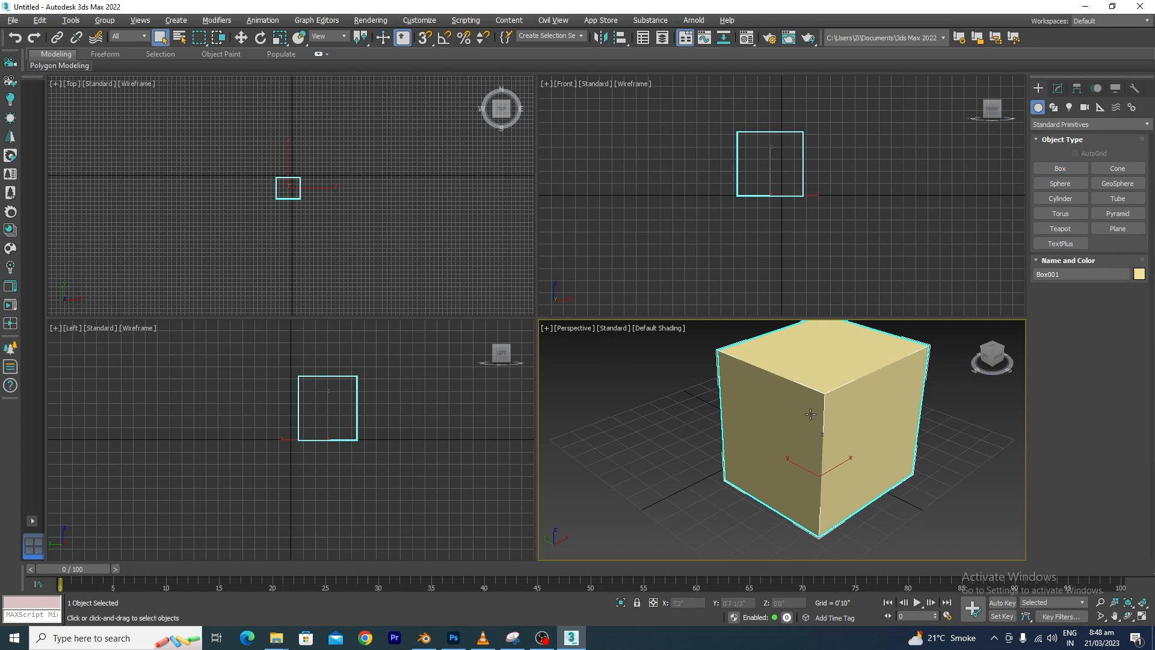
key("alt+w")
middle_click_drag(921, 341, 805, 395)
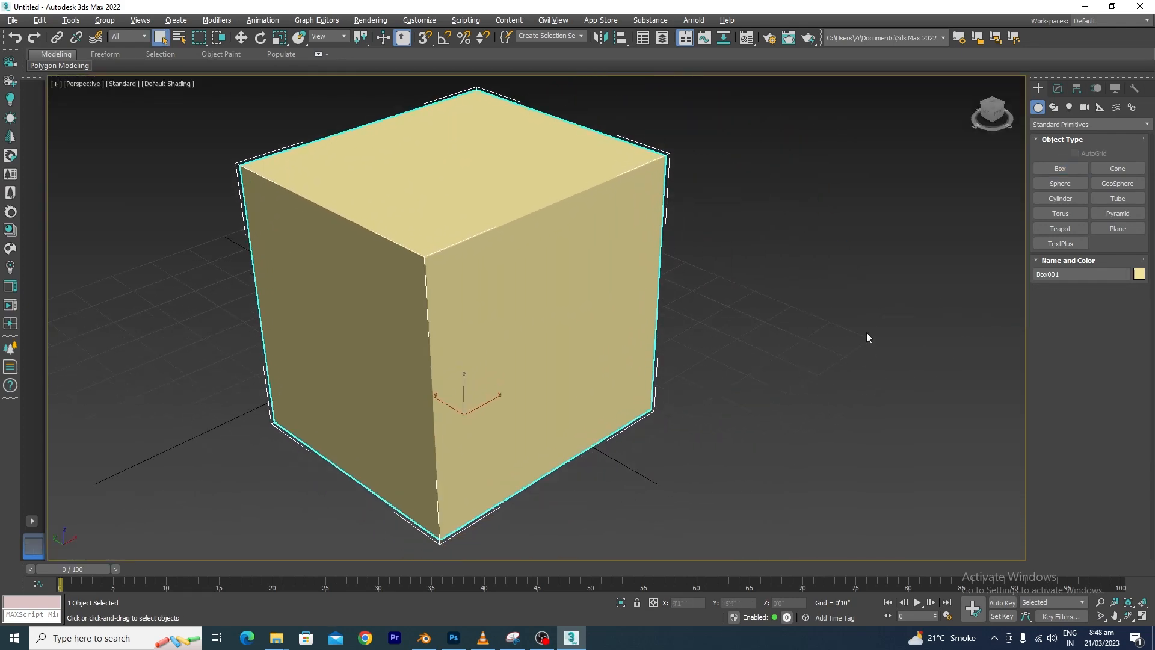
Step: Set the box's length, width and height segments to 6 each and deselect the box
left_click(1058, 88)
double_click(1115, 310)
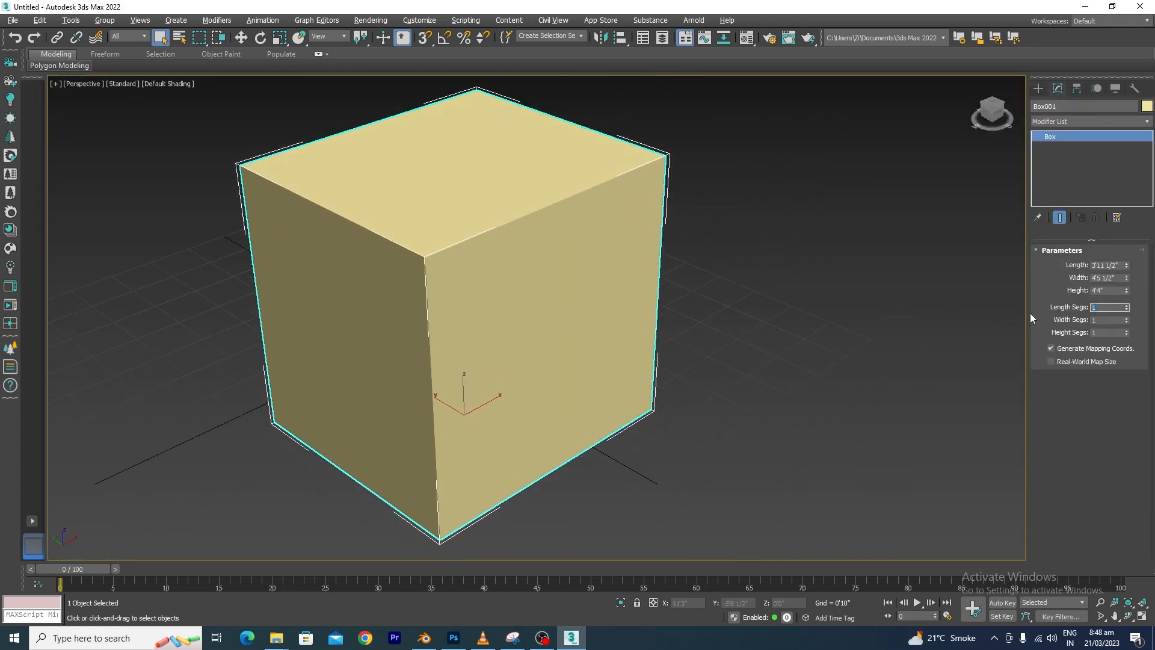
type("6")
double_click(1116, 322)
type("6")
double_click(1104, 334)
type("16")
key("Return")
left_click(769, 339)
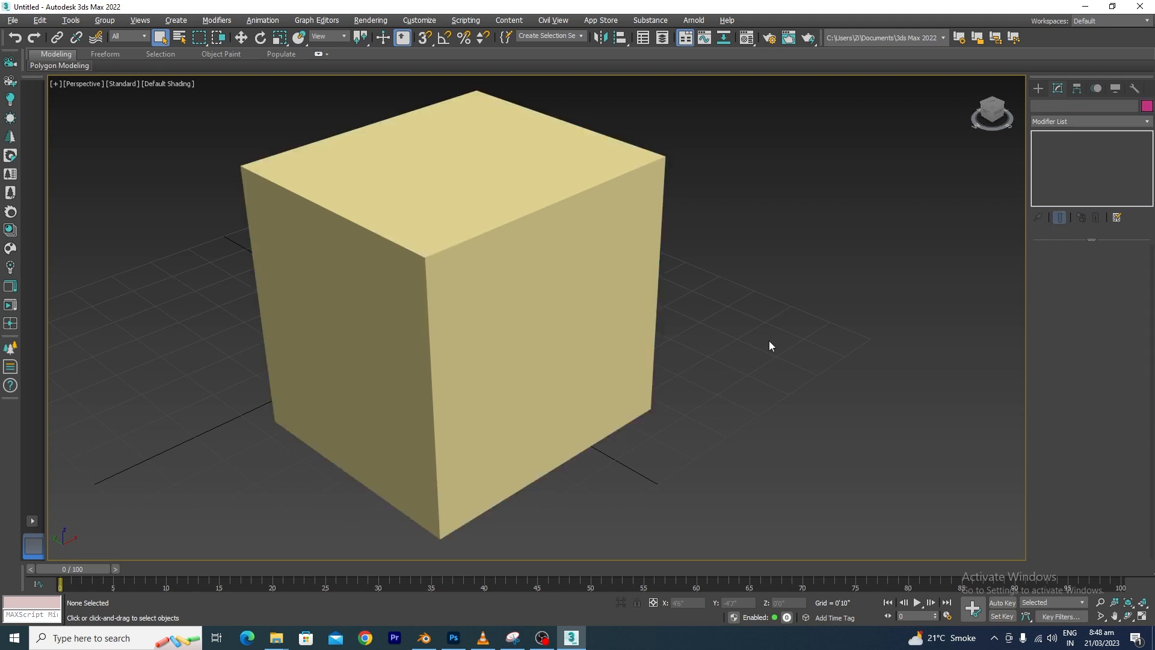
Step: Display edged faces in the Perspective view to show the box's segment grid
key("F4")
scroll(596, 392, "down", 5)
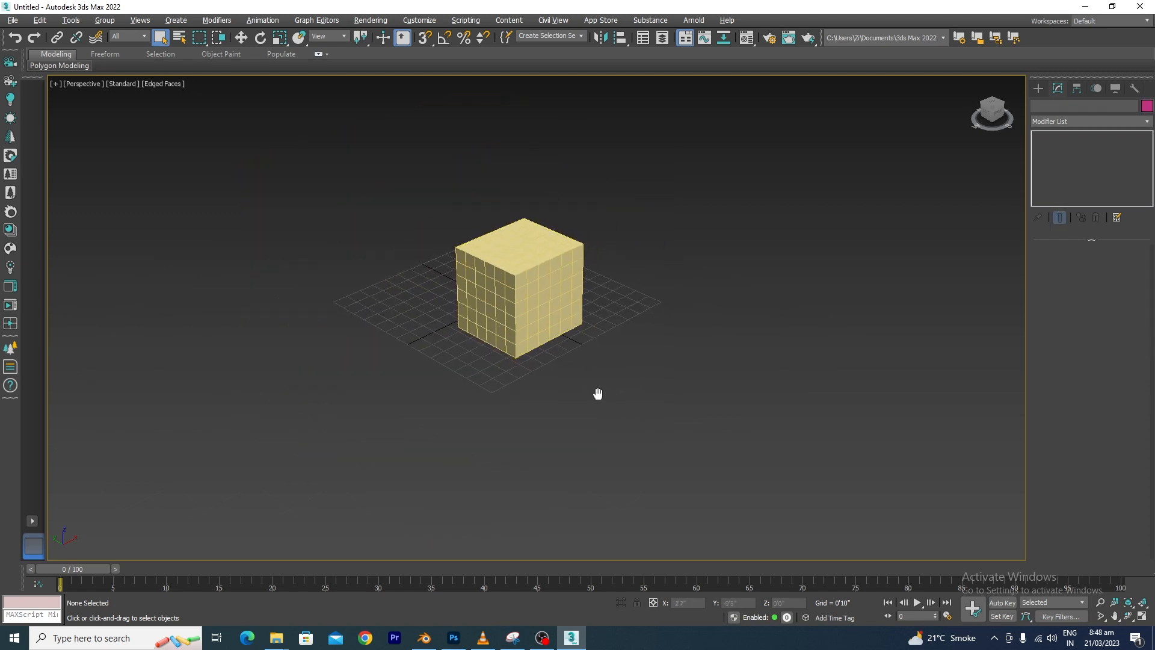
middle_click_drag(596, 392, 541, 407)
scroll(541, 408, "up", 6)
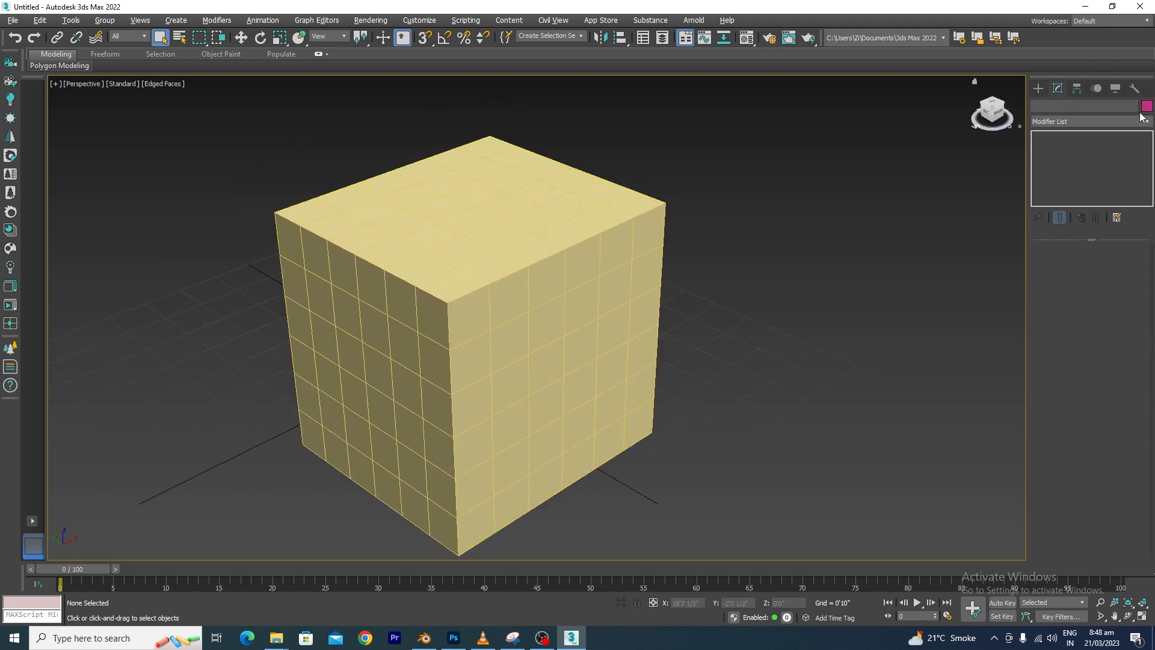
Step: Try to set the object color to teal green with no object selected
left_click(1147, 107)
left_click(569, 311)
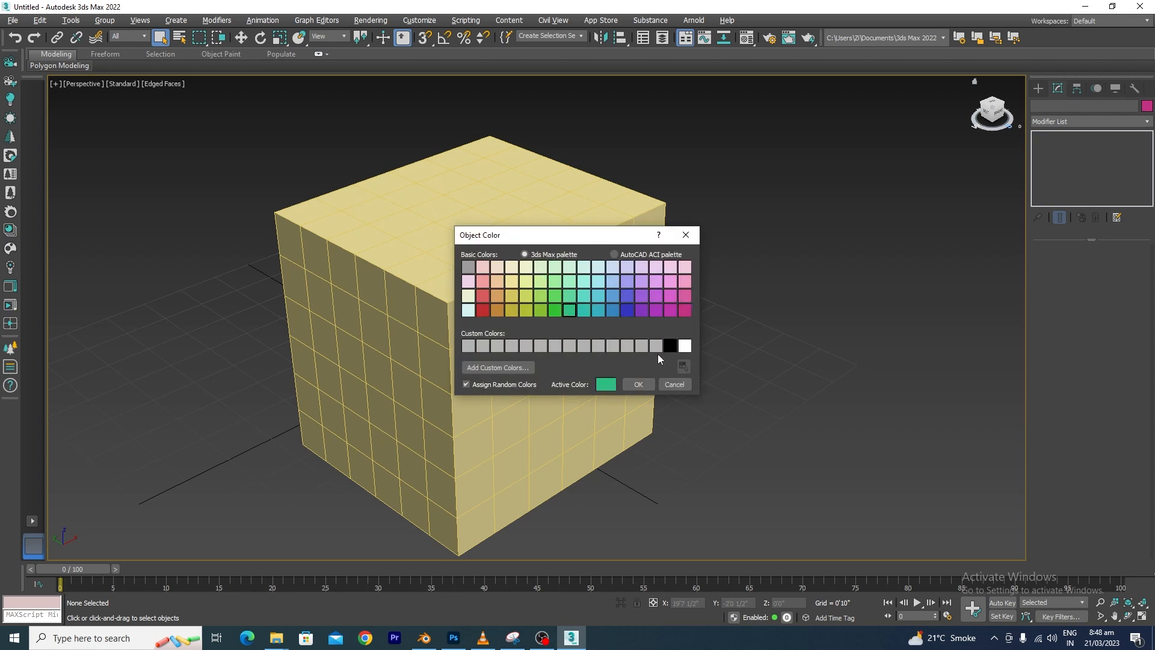
left_click(638, 384)
Step: Select the box and change its object color to bright green from the basic palette
left_click(585, 277)
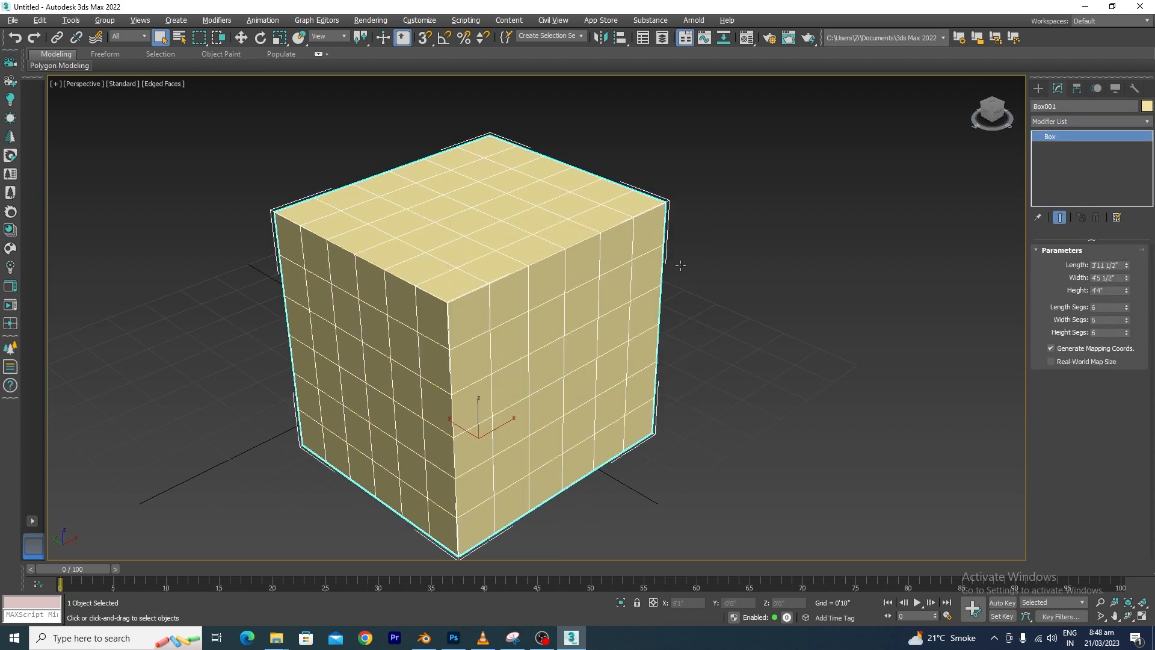
left_click(1147, 106)
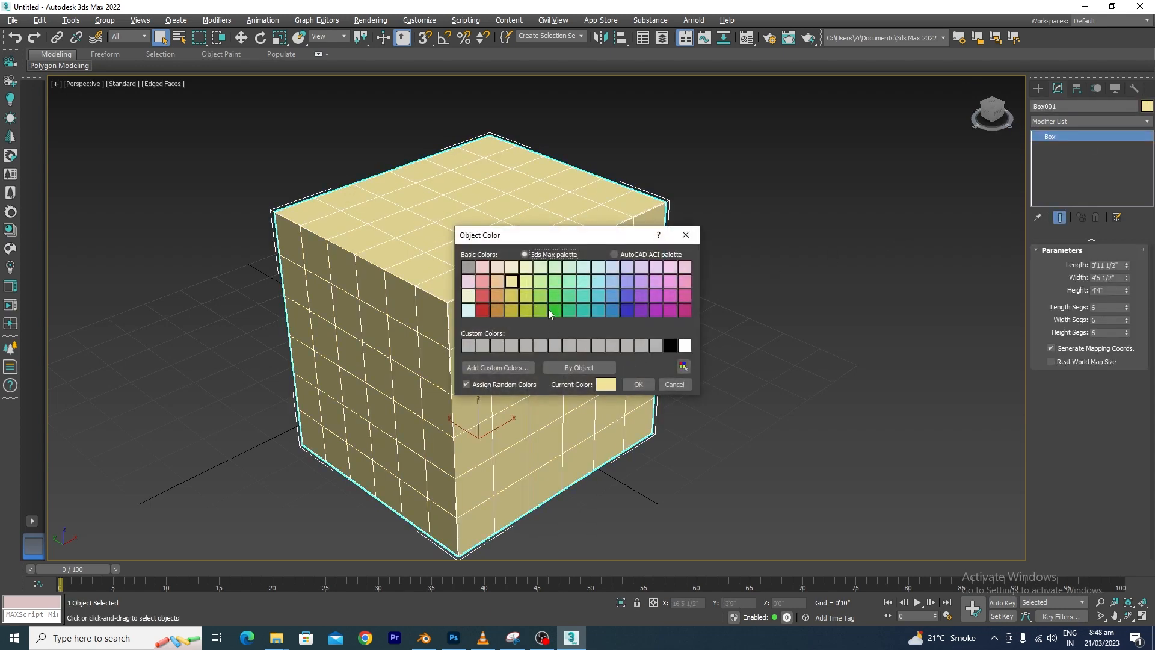
left_click(555, 311)
left_click(638, 383)
Step: Convert the green box to an Editable Poly
scroll(741, 355, "down", 5)
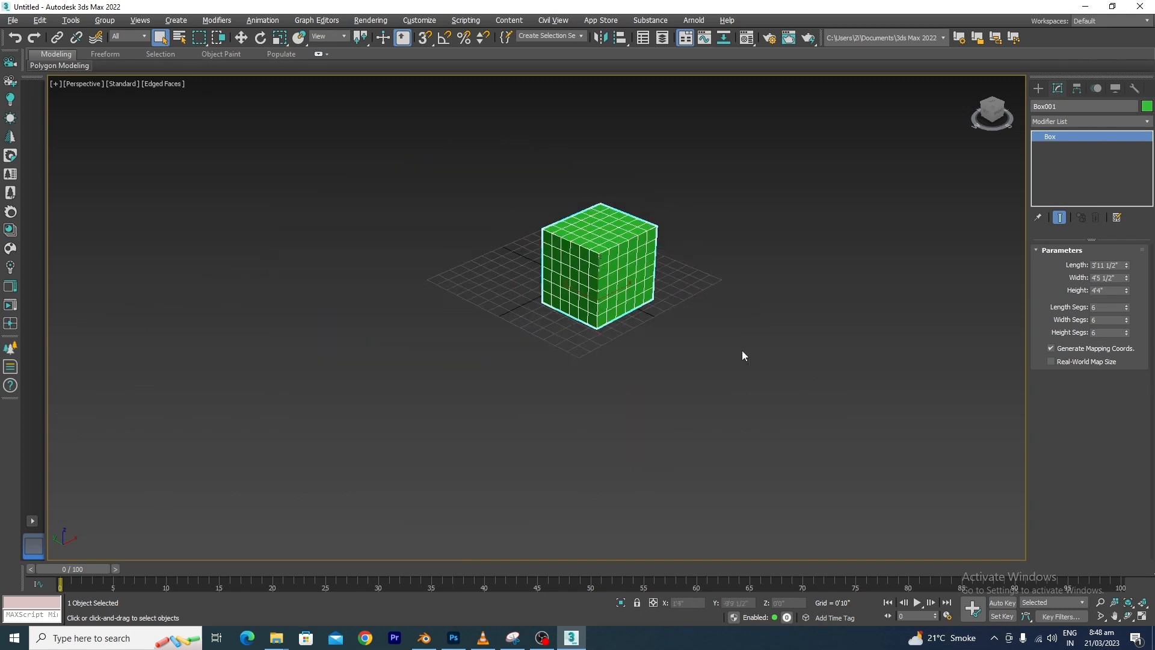
middle_click_drag(742, 356, 573, 438)
scroll(433, 349, "up", 5)
scroll(506, 300, "down", 2)
right_click(506, 296)
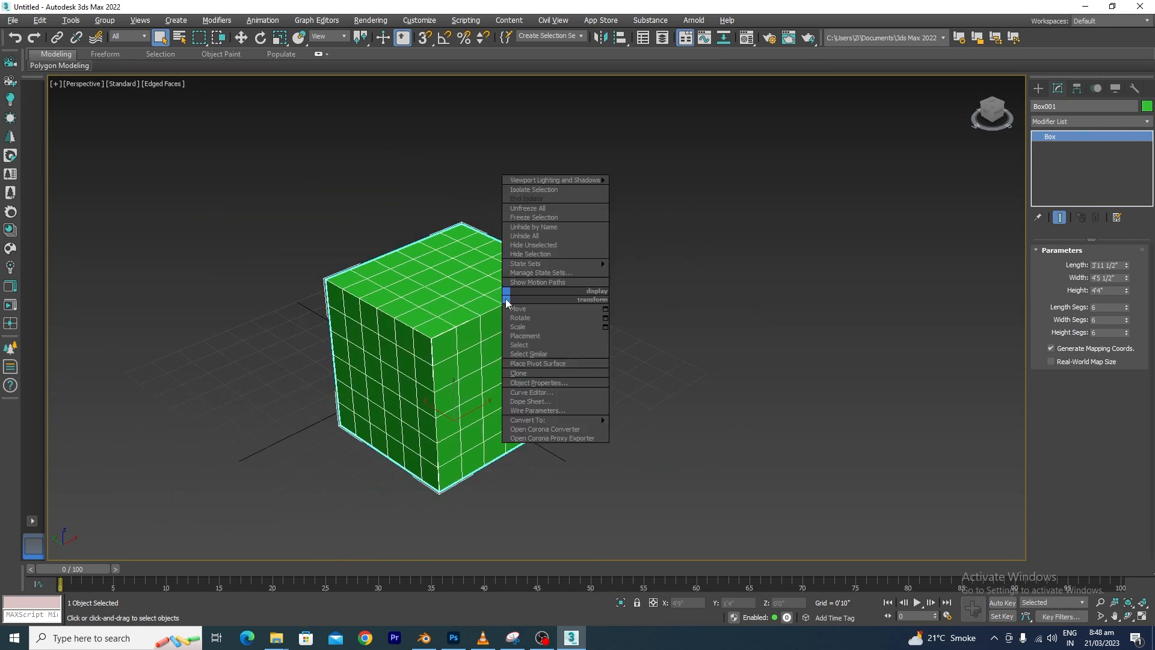
mouse_move(529, 420)
left_click(678, 431)
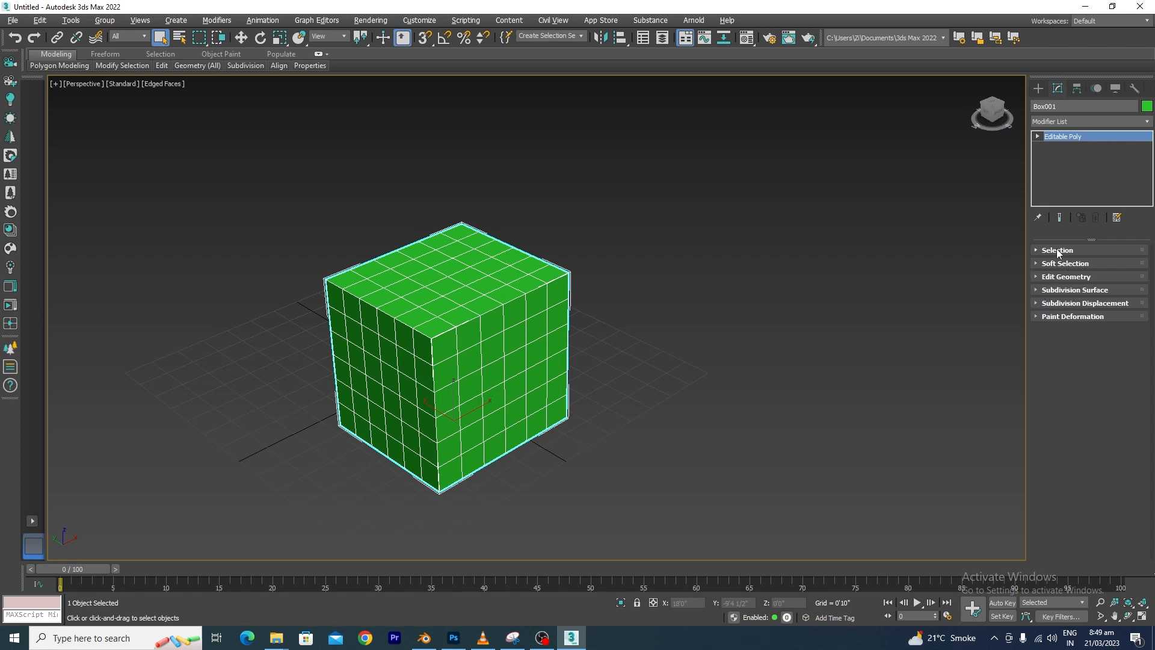
Step: Enter the Vertex sub-object level of the Editable Poly and expand only the Edit Vertices options
left_click(1034, 252)
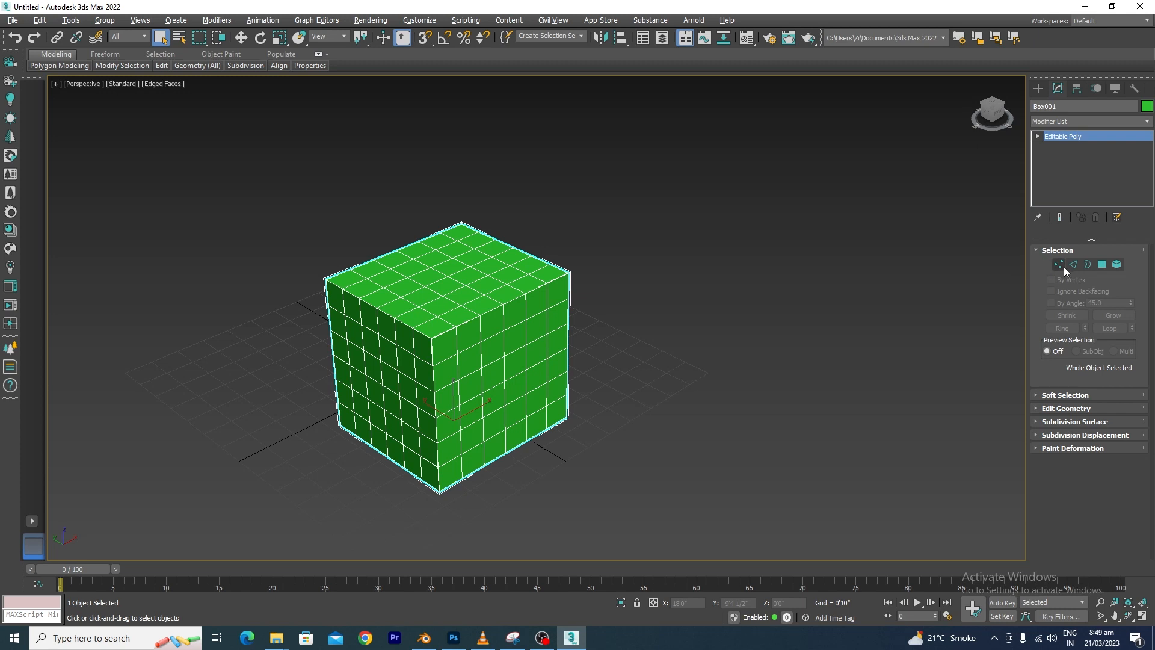
left_click(1059, 265)
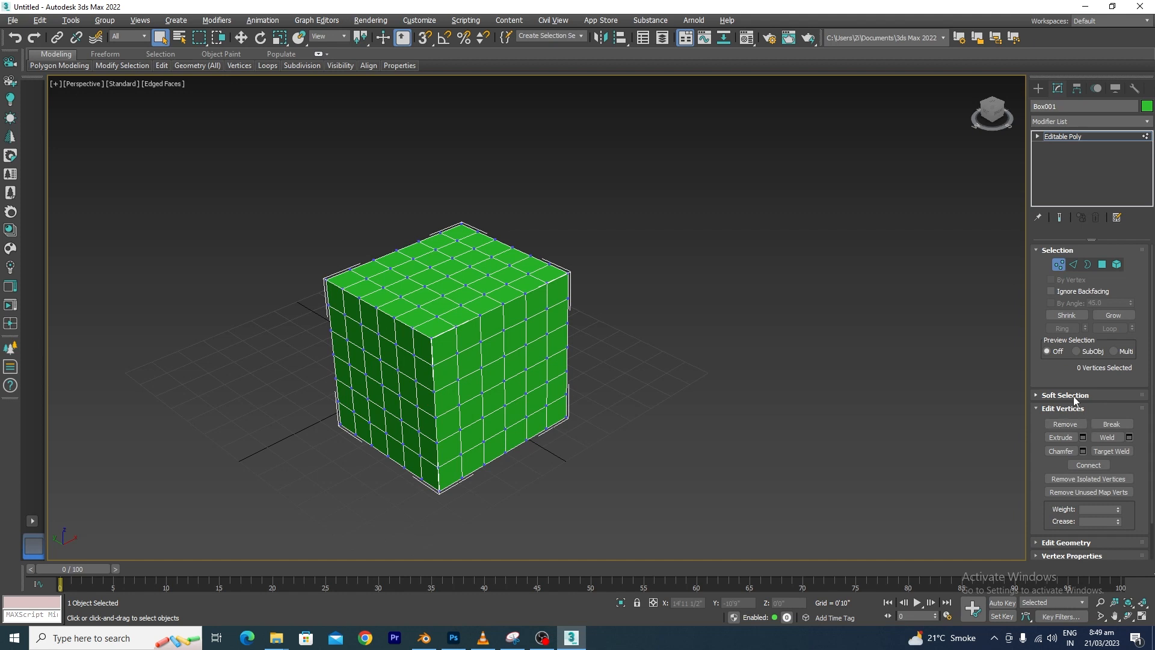
left_click(1038, 409)
left_click(1038, 250)
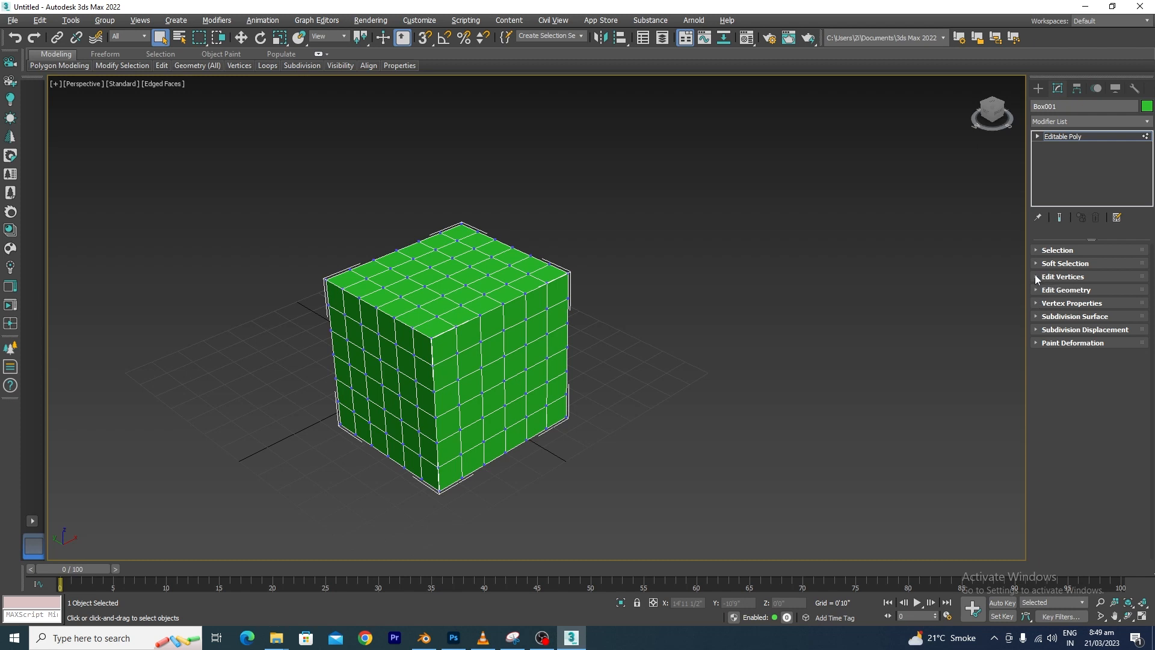
left_click(1038, 276)
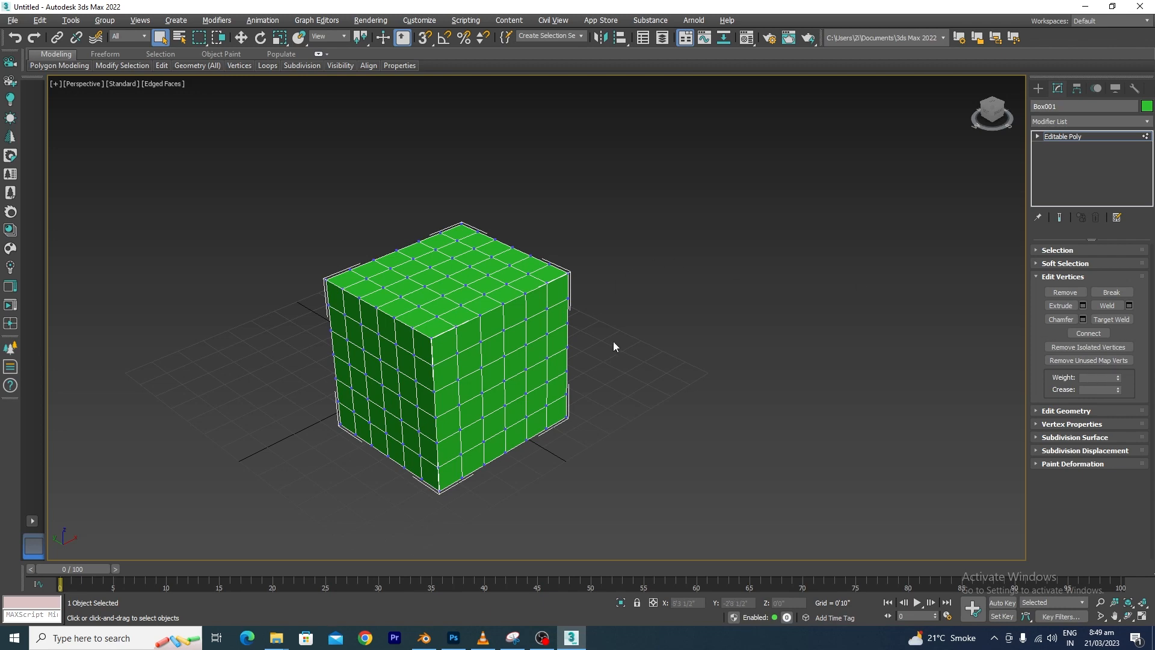
Step: Region-select an inner vertex on the box's top face, apply Remove to it, and undo the removal
scroll(485, 301, "up", 5)
scroll(485, 302, "down", 5)
middle_click_drag(515, 299, 558, 299)
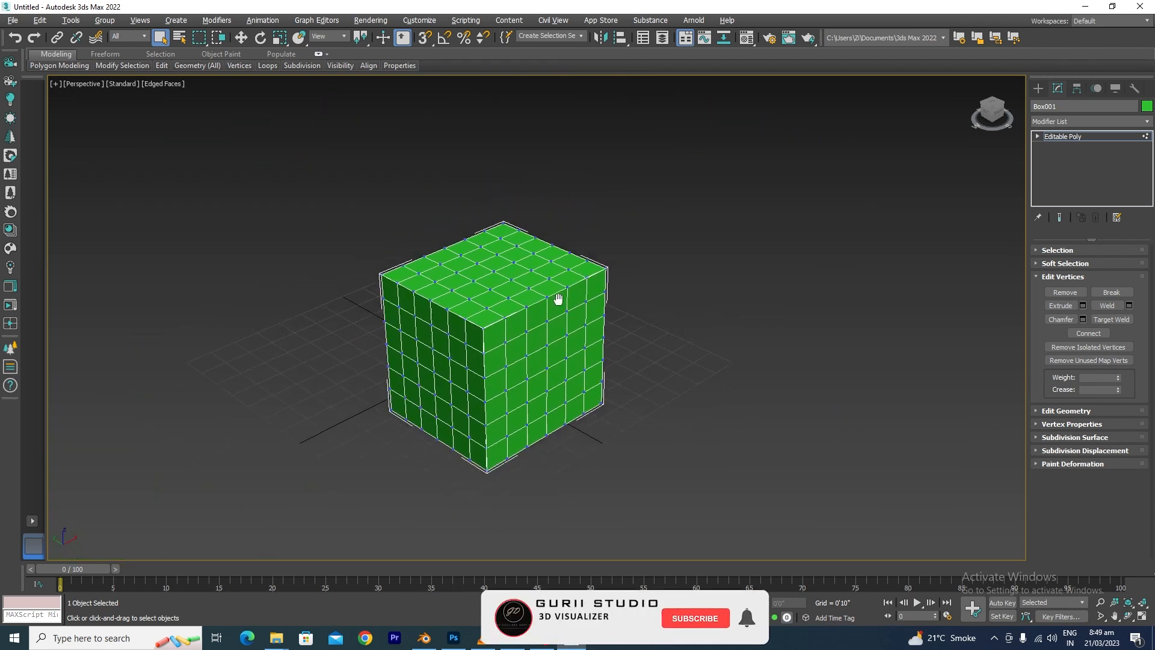
scroll(499, 325, "up", 8)
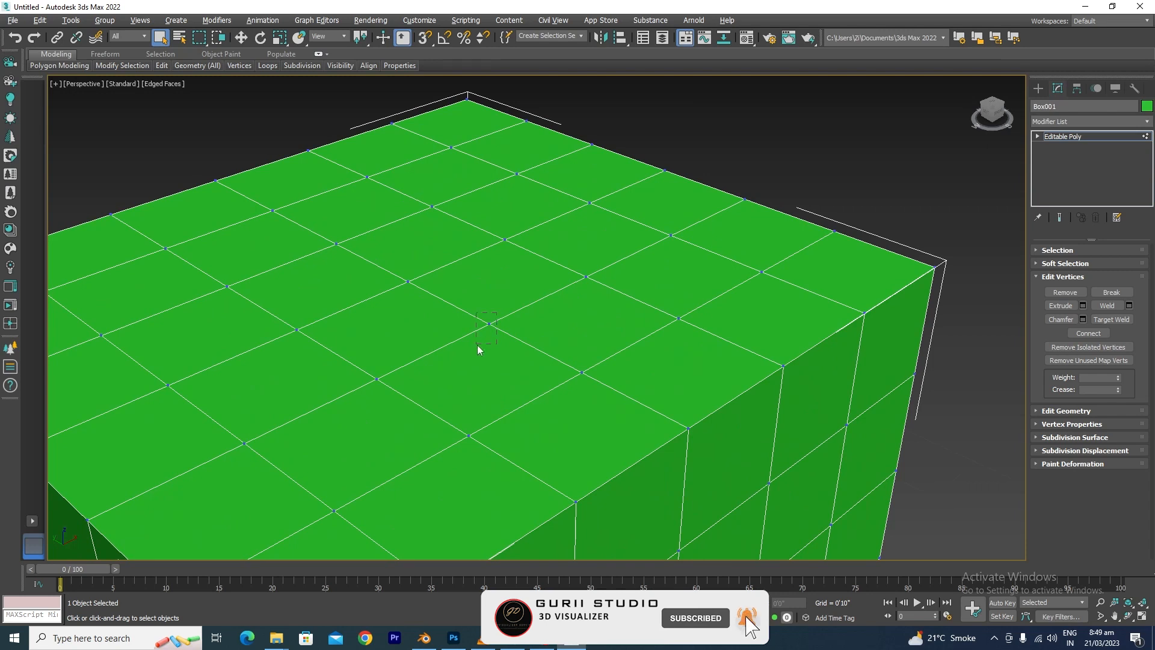
left_click_drag(473, 352, 472, 353)
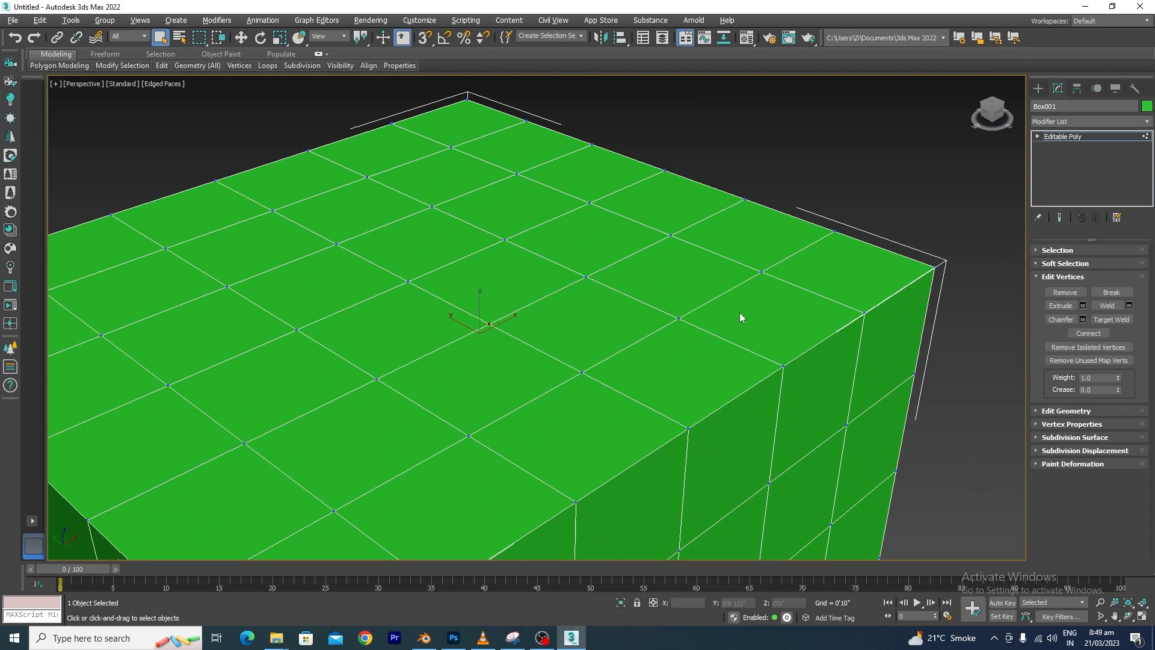
left_click(1065, 293)
left_click(490, 322)
left_click(1064, 293)
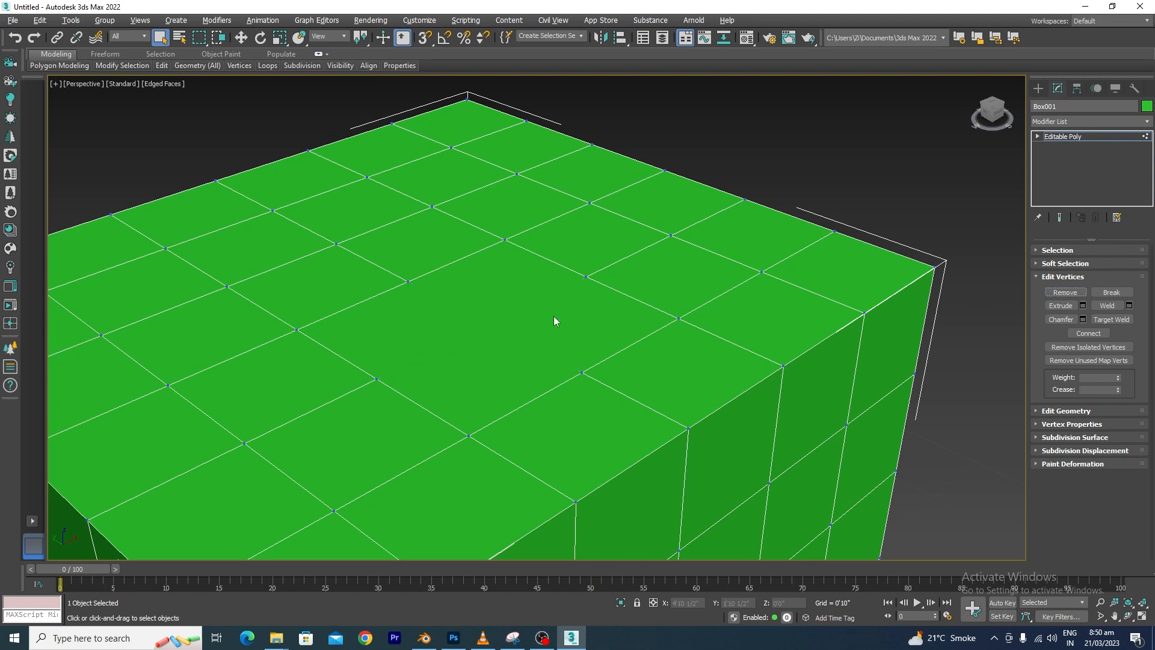
key("ctrl+z")
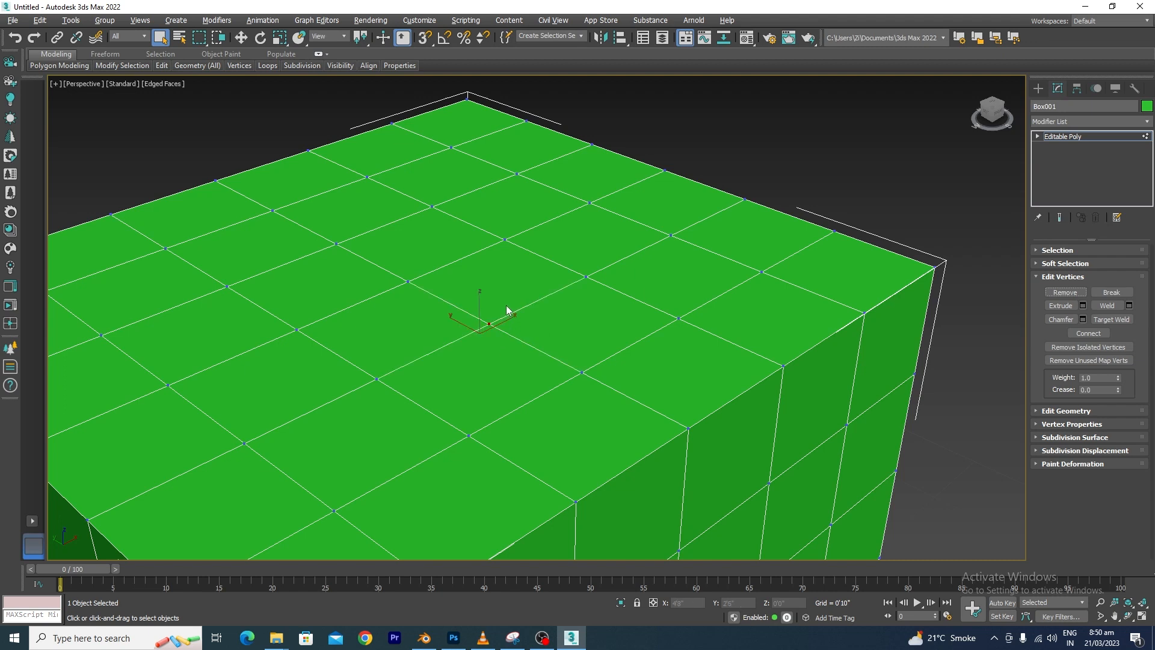
Step: Delete the selected vertex with its surrounding faces, inspect the hole in the box from several sides, and undo the deletion
key("Delete")
scroll(517, 323, "down", 10)
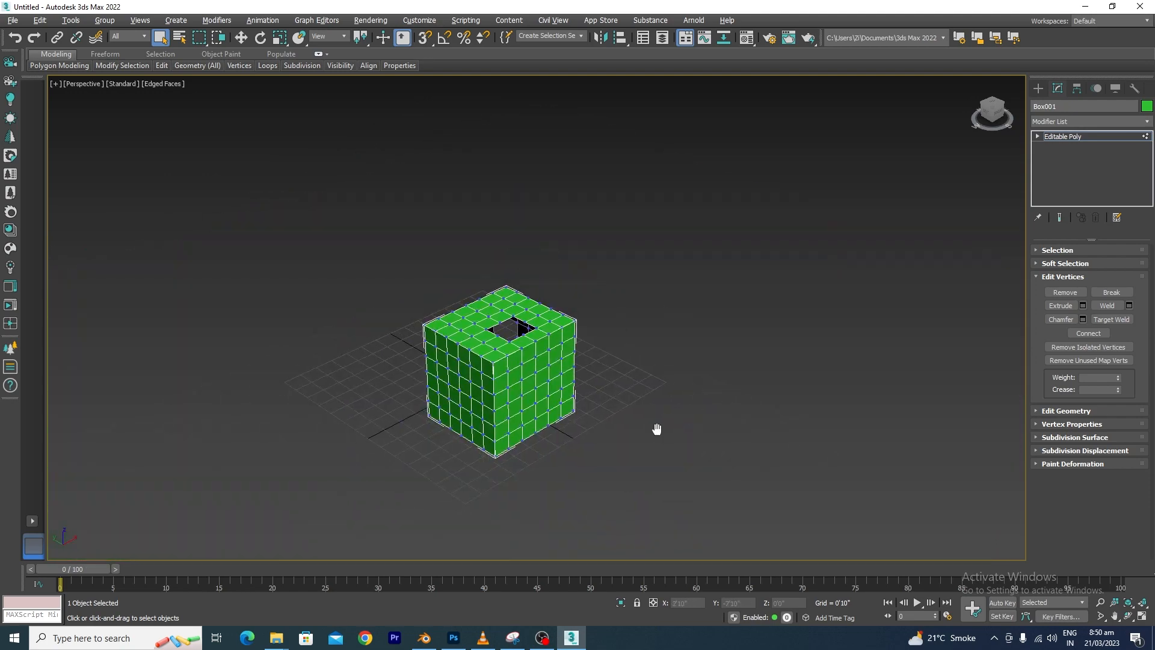
middle_click_drag(657, 428, 479, 387, "alt")
scroll(443, 291, "up", 5)
scroll(600, 361, "down", 5)
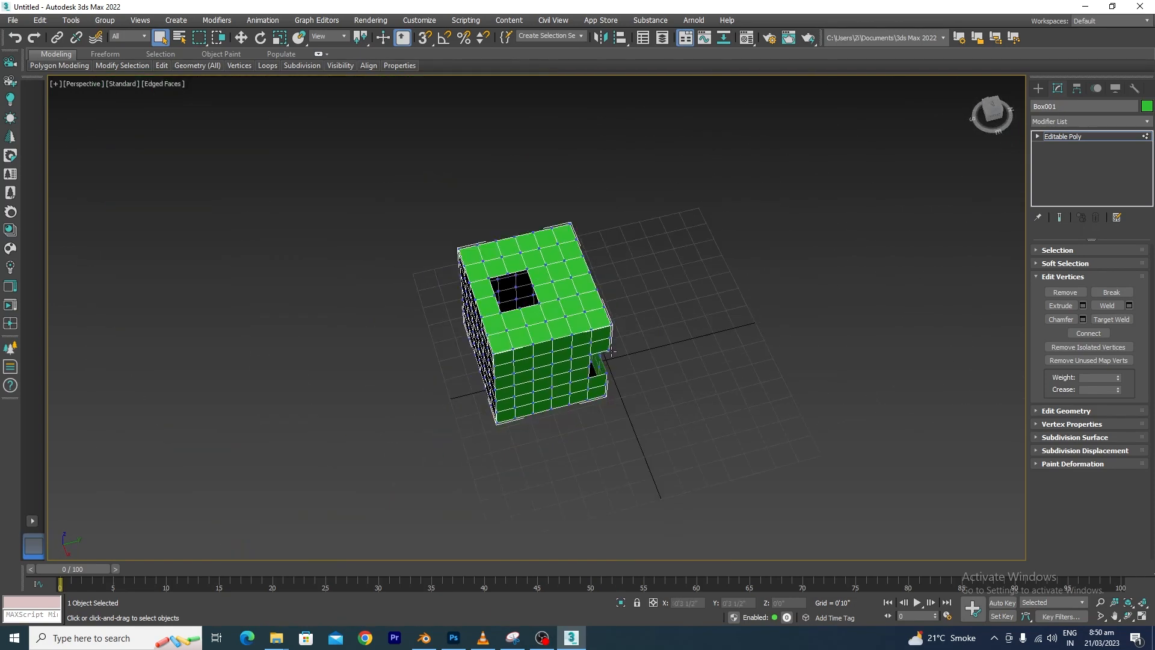
key("ctrl+z")
Step: Enable Ignore Backfacing for vertex selection and select a single inner vertex on the box's top face
middle_click_drag(634, 418, 524, 369, "alt")
scroll(524, 368, "up", 6)
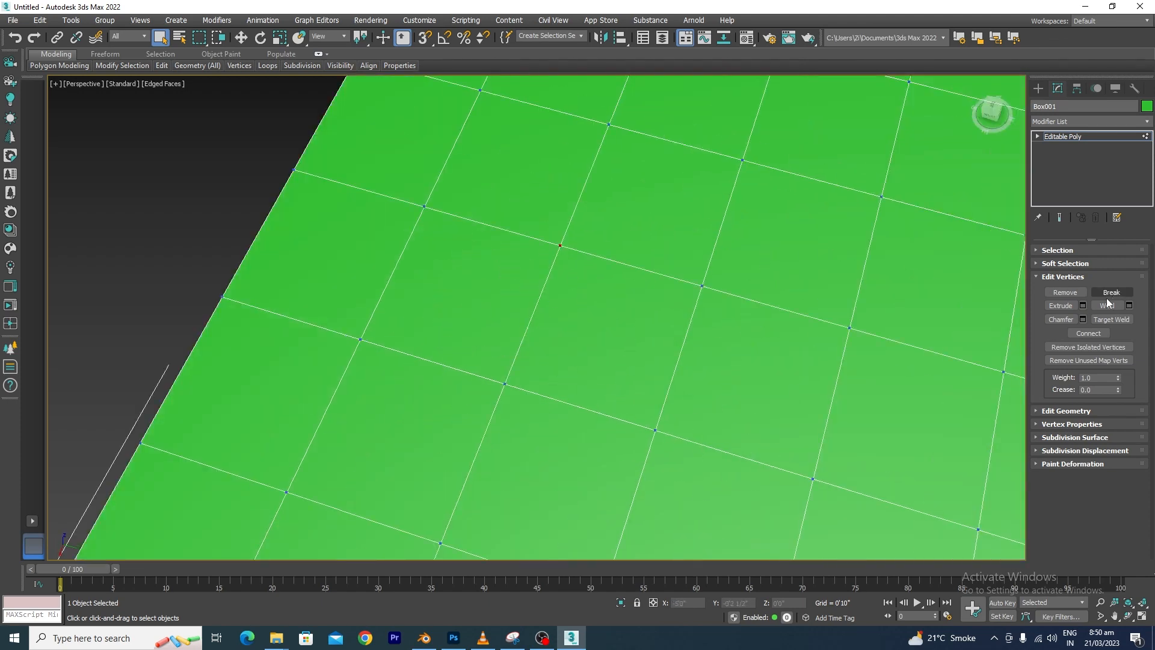
left_click(1040, 250)
left_click(1052, 291)
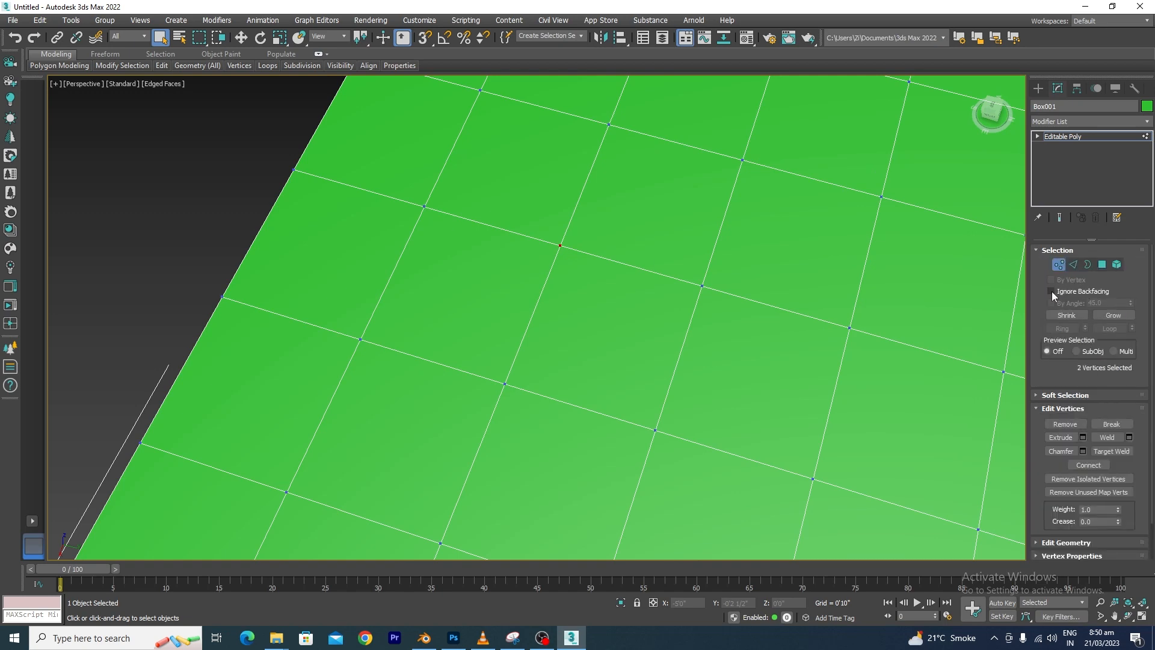
left_click(516, 288)
scroll(516, 289, "down", 10)
middle_click_drag(644, 397, 678, 467)
scroll(576, 283, "up", 6)
scroll(611, 329, "down", 2)
scroll(649, 449, "down", 2)
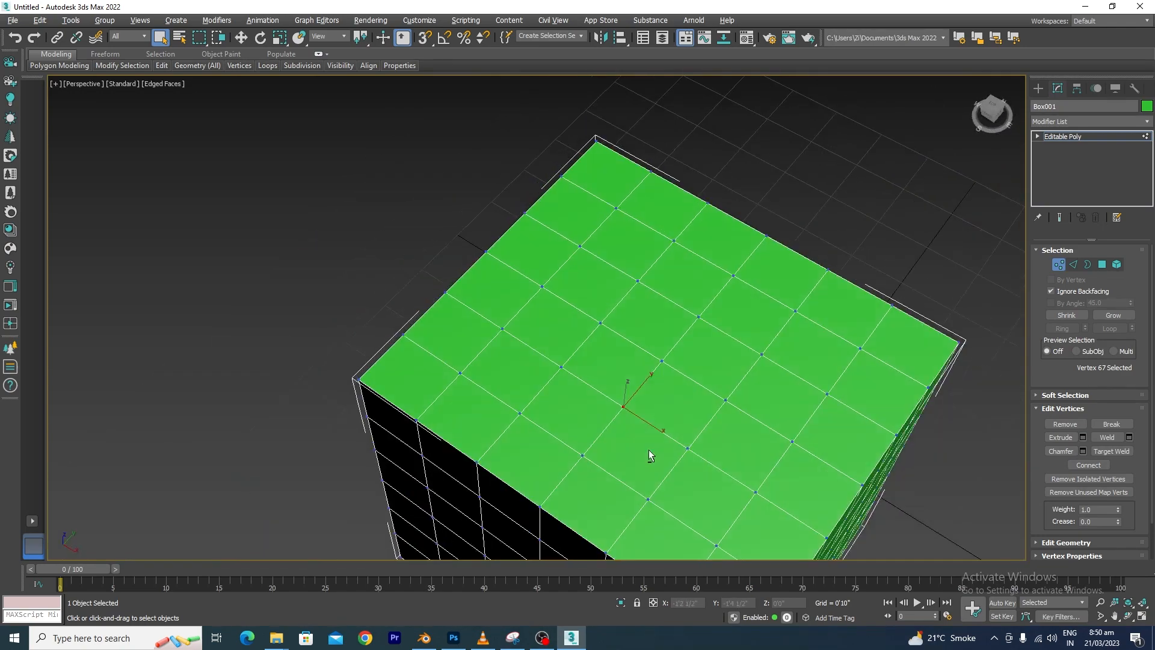
scroll(637, 429, "up", 6)
Step: Delete the selected top vertex, inspect the hole it leaves in the box, and undo the deletion
key("Delete")
scroll(602, 373, "down", 5)
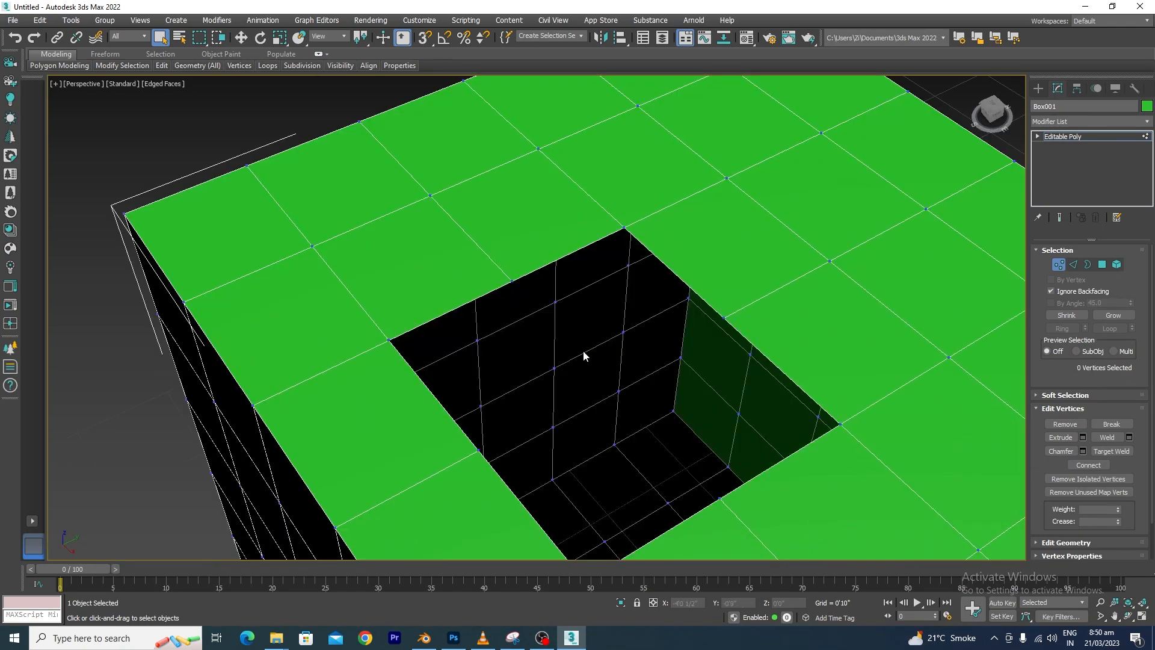
middle_click_drag(660, 453, 642, 424, "alt")
scroll(652, 475, "down", 6)
scroll(642, 424, "up", 5)
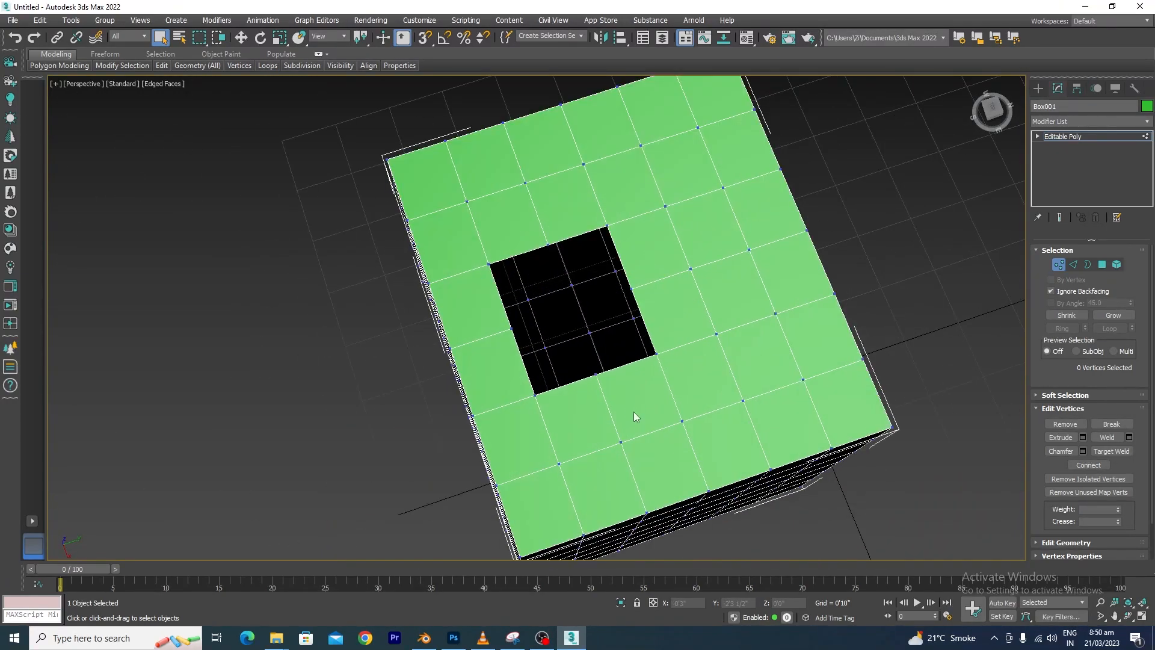
left_click(599, 335)
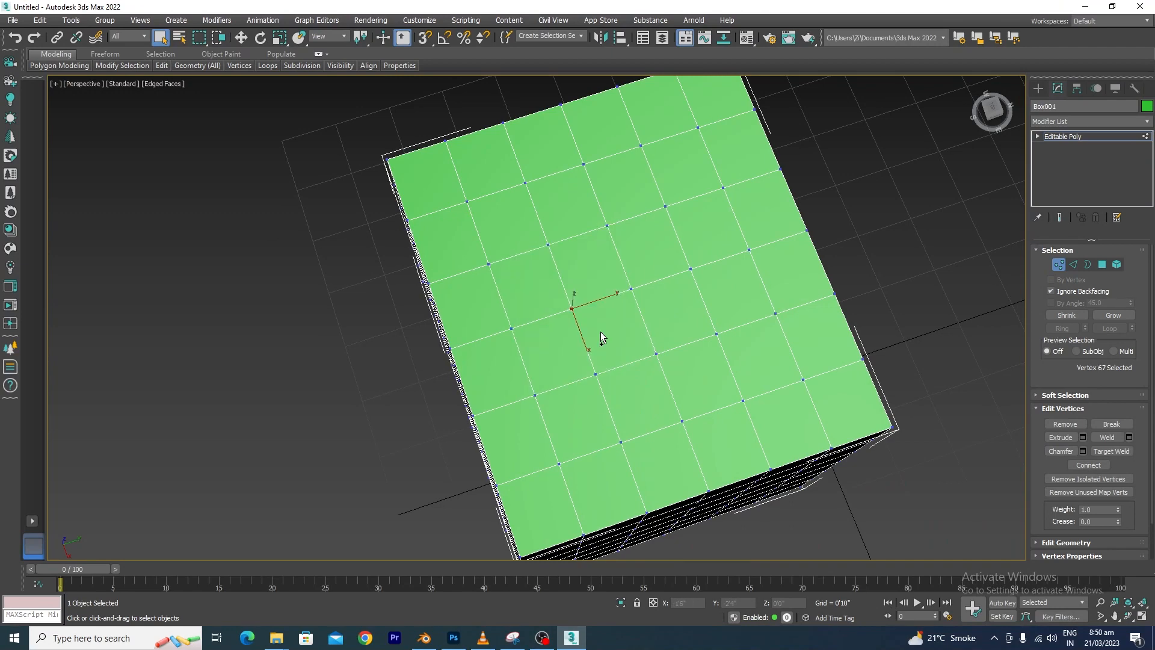
Step: Remove the selected vertex from the box's top face while keeping the surface closed, and inspect the merged face
scroll(600, 332, "up", 4)
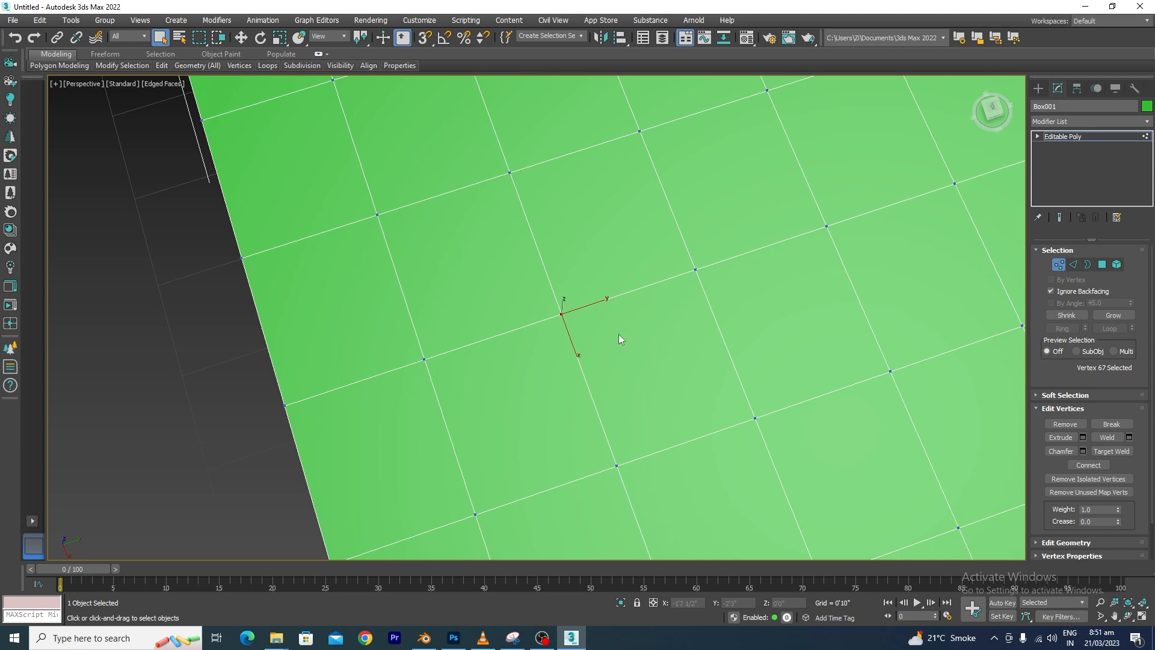
left_click(1065, 424)
scroll(619, 307, "down", 2)
middle_click_drag(609, 393, 538, 428)
scroll(567, 353, "down", 5)
middle_click_drag(636, 360, 451, 327, "alt")
scroll(497, 233, "up", 5)
scroll(521, 242, "down", 3)
middle_click_drag(588, 365, 542, 366, "alt")
scroll(529, 345, "up", 6)
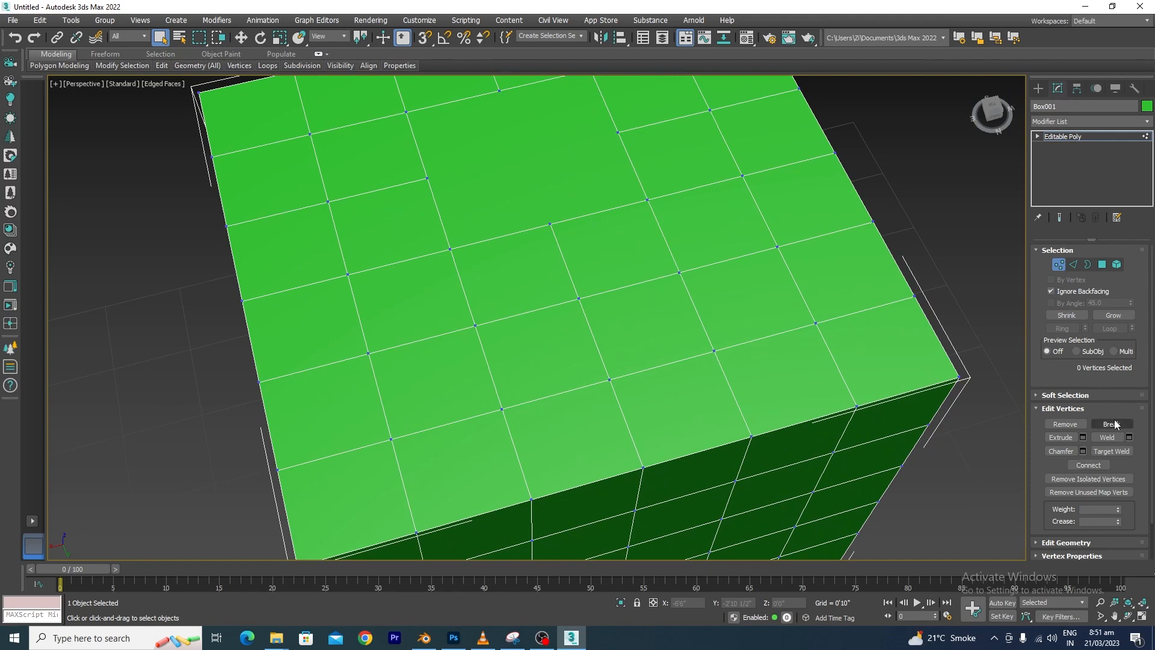
Step: Select a single inner vertex on one side face of the box and move it away from its grid position
left_click(491, 414)
left_click_drag(462, 350, 462, 352)
scroll(661, 315, "down", 8)
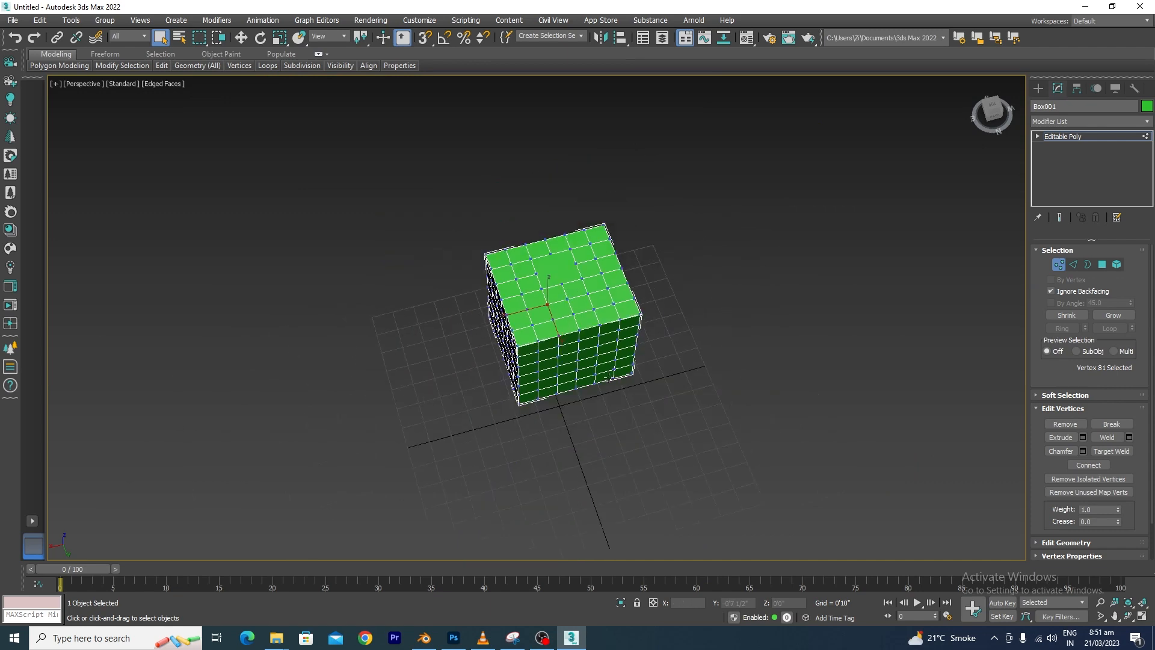
middle_click_drag(605, 379, 591, 343, "alt")
scroll(592, 343, "up", 8)
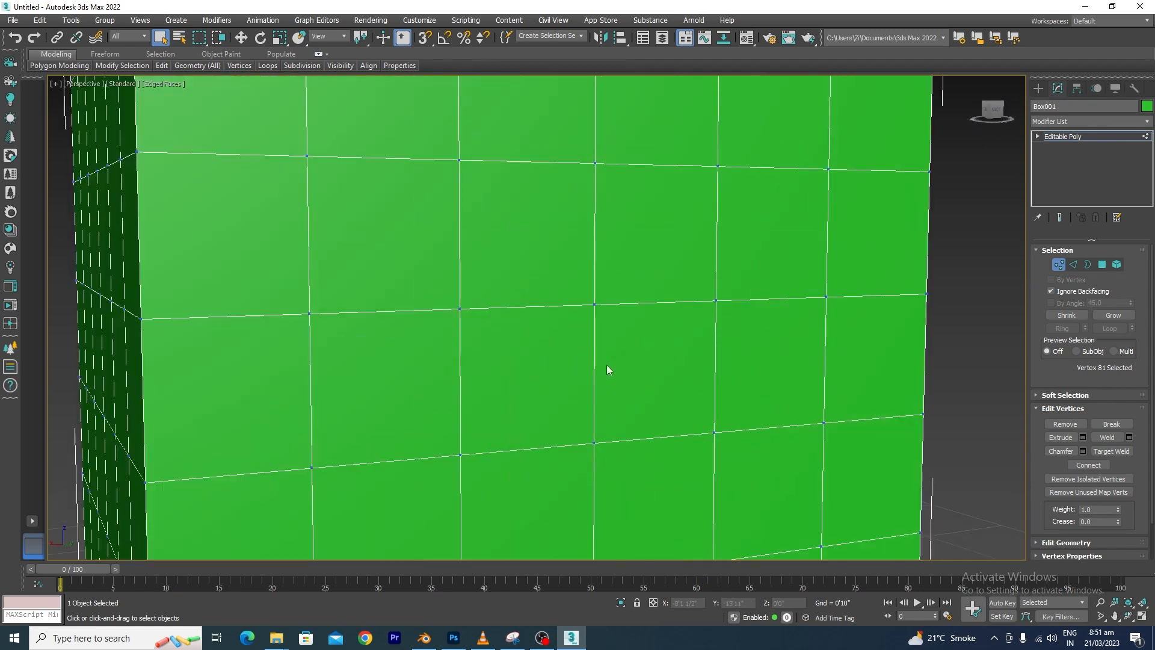
left_click_drag(620, 275, 598, 320)
middle_click_drag(633, 344, 660, 377, "alt")
key("w")
left_click_drag(624, 323, 645, 374)
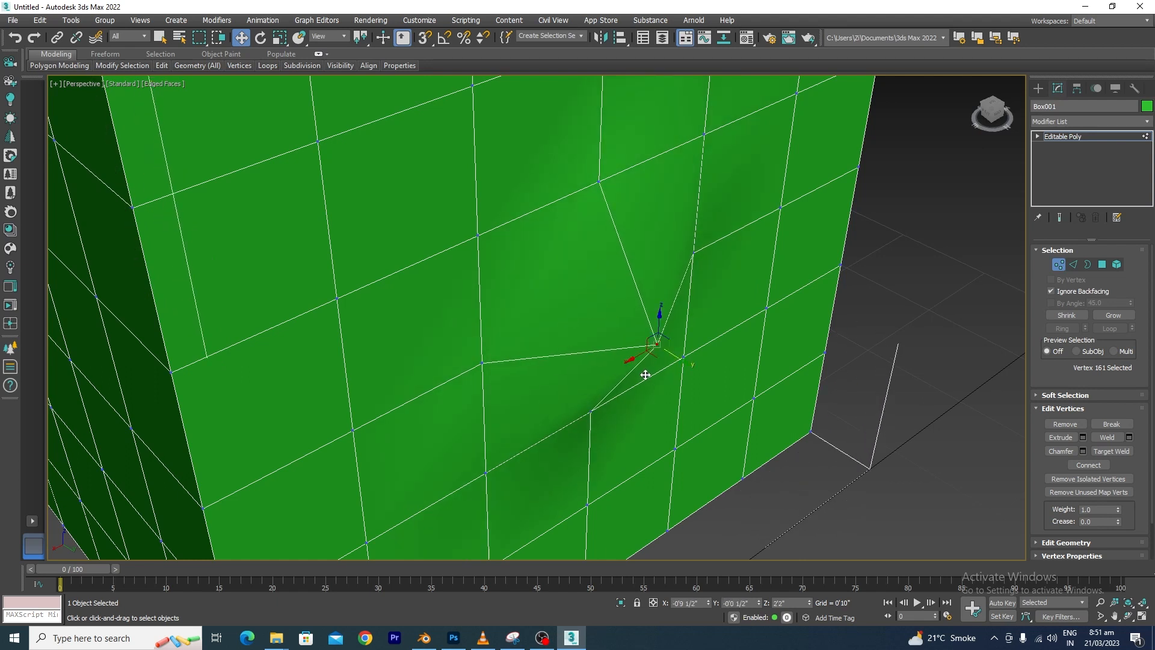
Step: Undo the last vertex move and break the restored side-face vertex into separate vertices
key("ctrl+z")
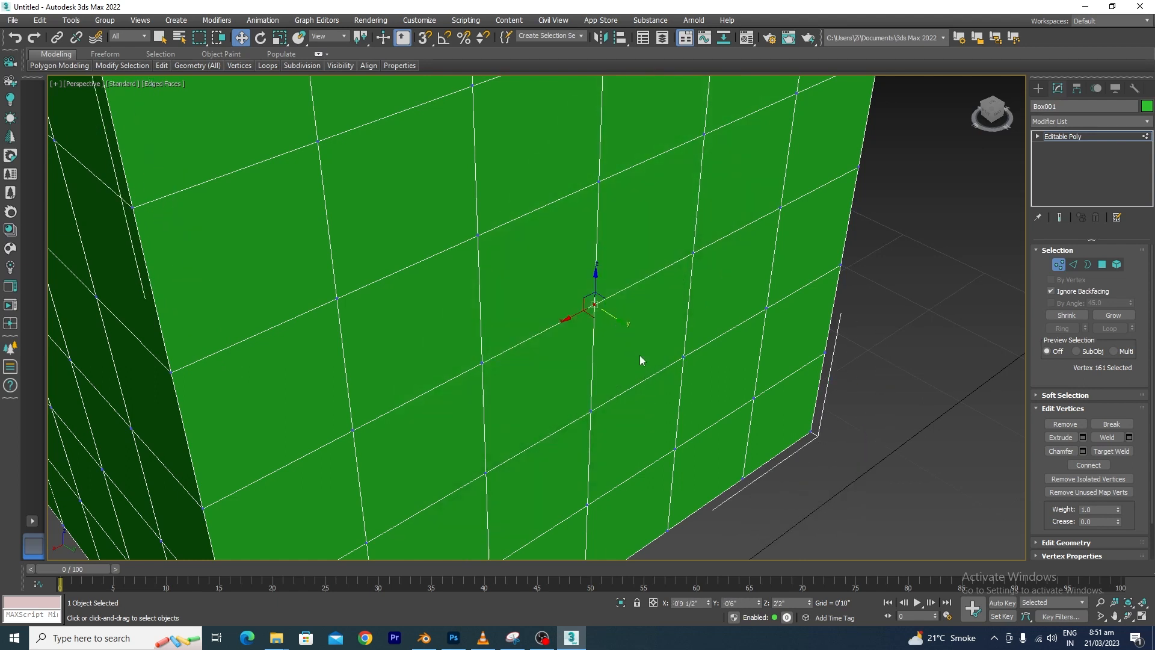
left_click(1113, 424)
scroll(602, 315, "up", 8)
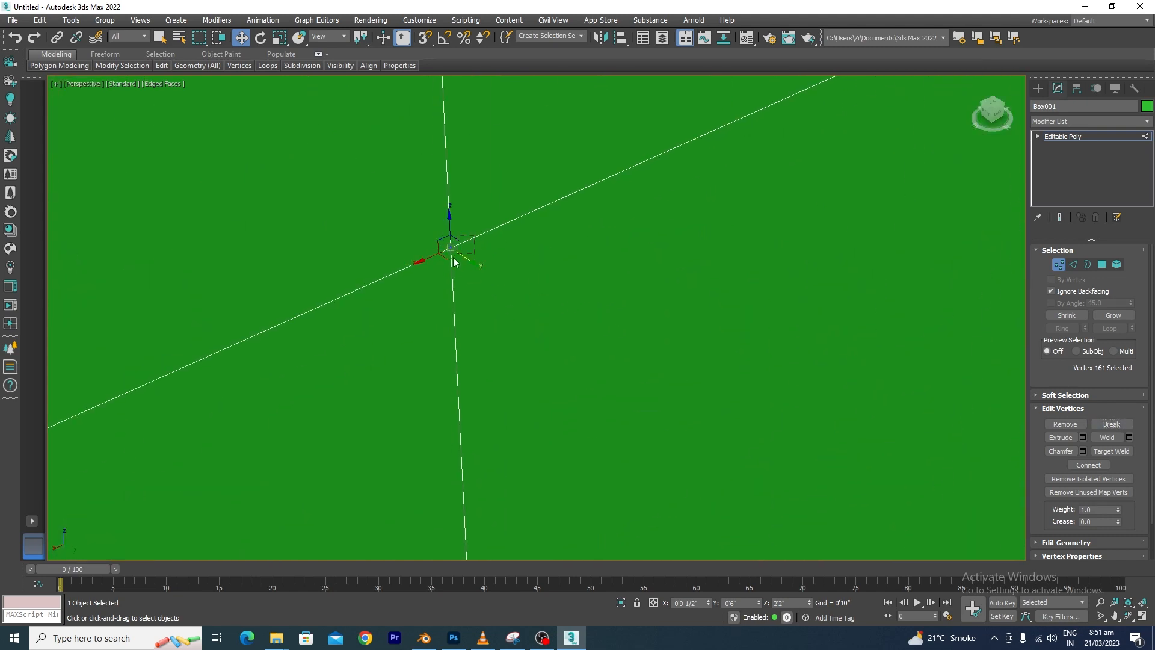
left_click_drag(460, 253, 519, 280)
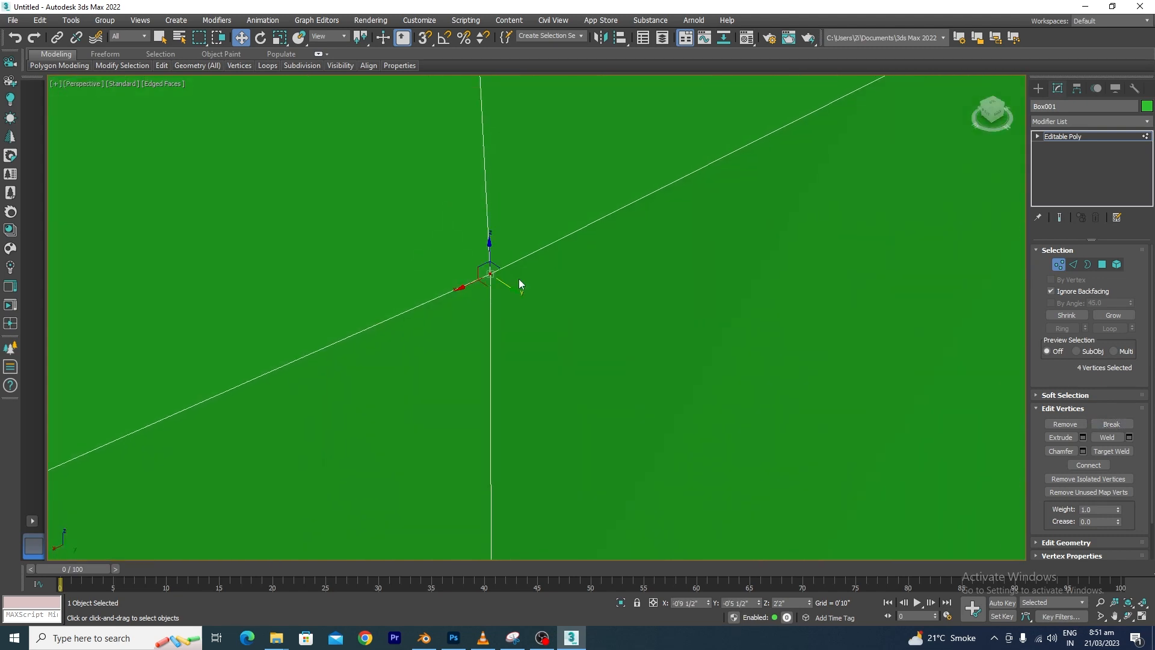
scroll(451, 271, "up", 4)
scroll(507, 278, "down", 6)
scroll(508, 282, "up", 3)
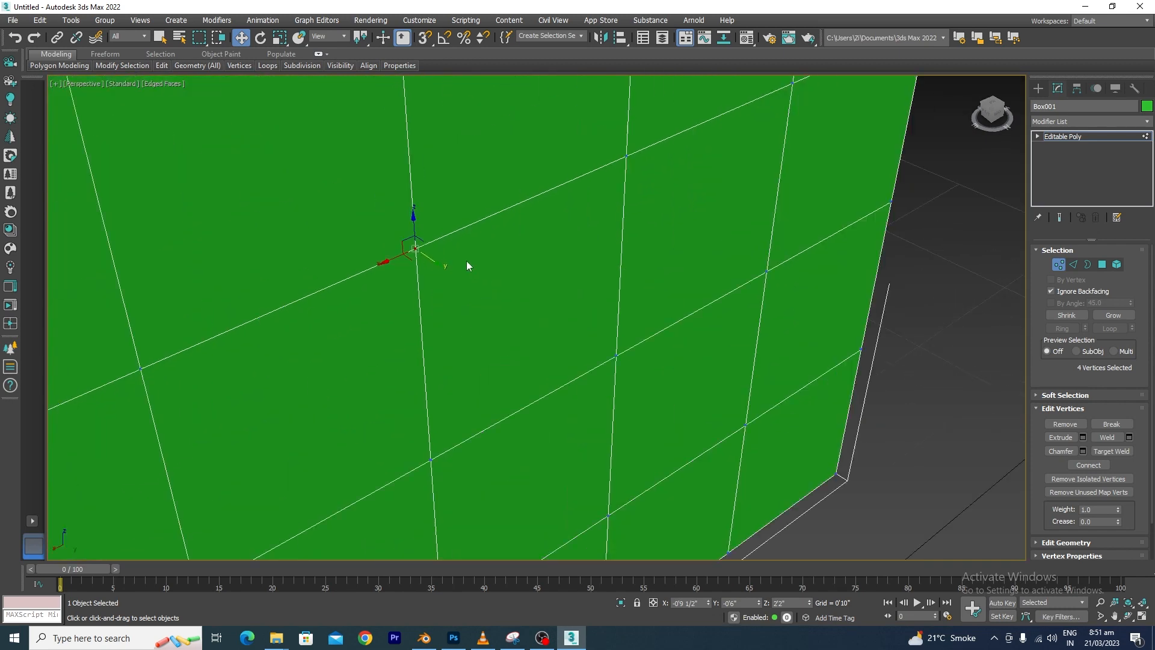
Step: Select a single vertex at the broken corner and move it outward along Y, away from the side face
left_click(427, 250)
left_click(415, 248)
left_click_drag(428, 253, 461, 294)
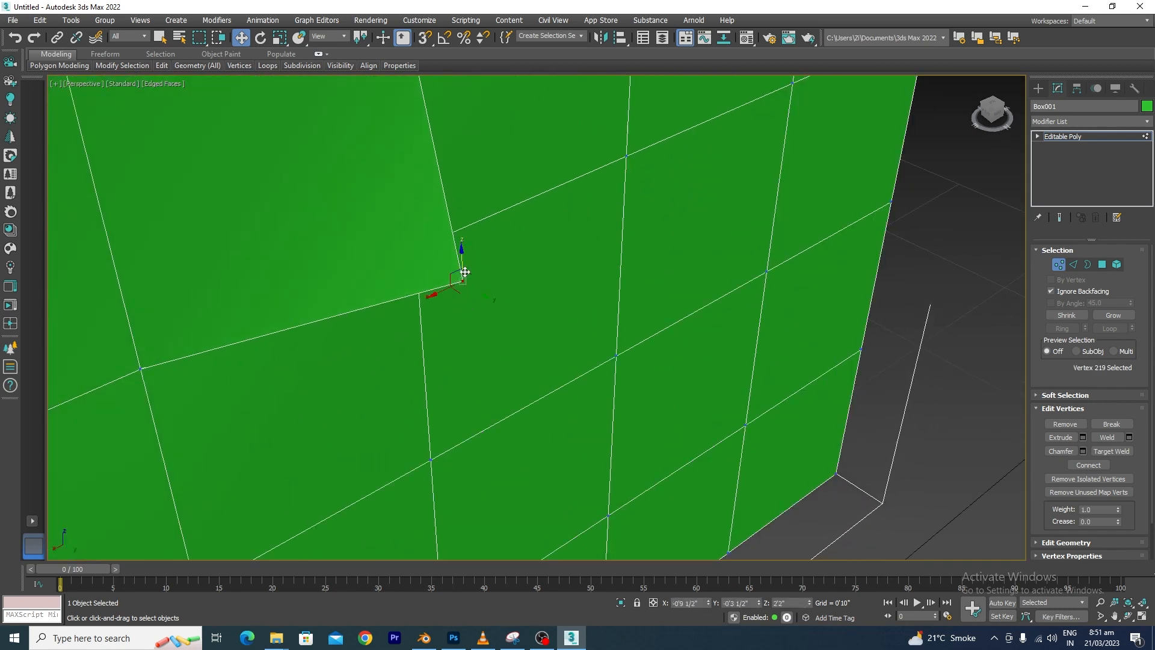
scroll(467, 268, "down", 4)
middle_click_drag(565, 340, 451, 340, "alt")
scroll(481, 245, "up", 6)
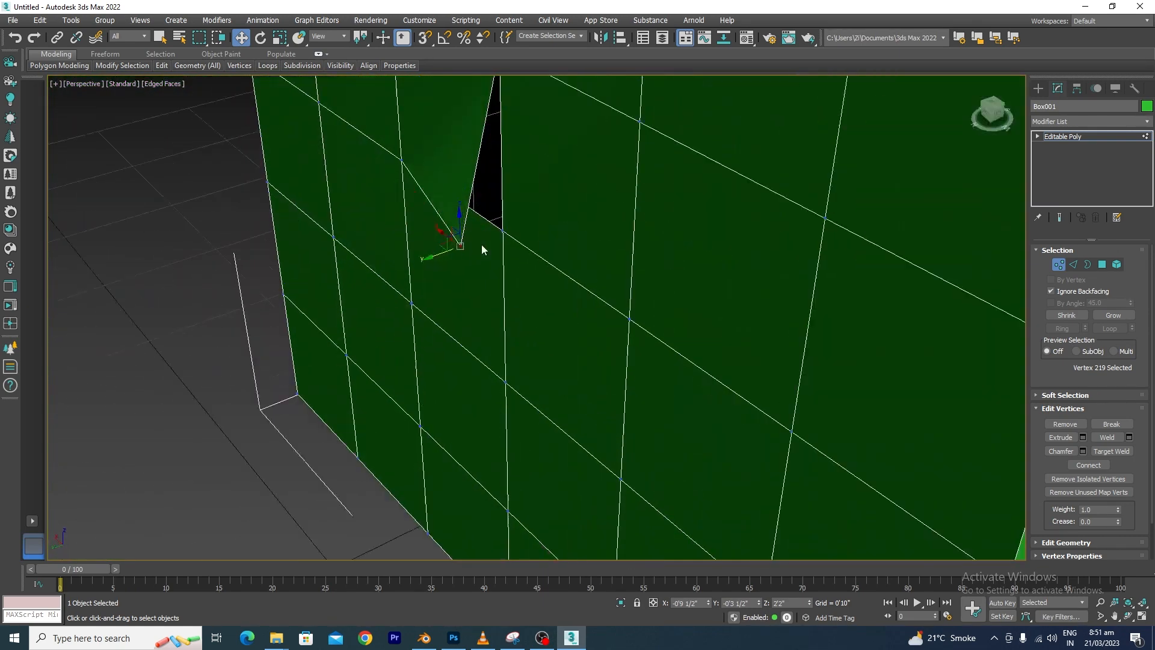
Step: Move two more of the split vertices outward along Y, close to the one already pulled out
left_click(517, 226)
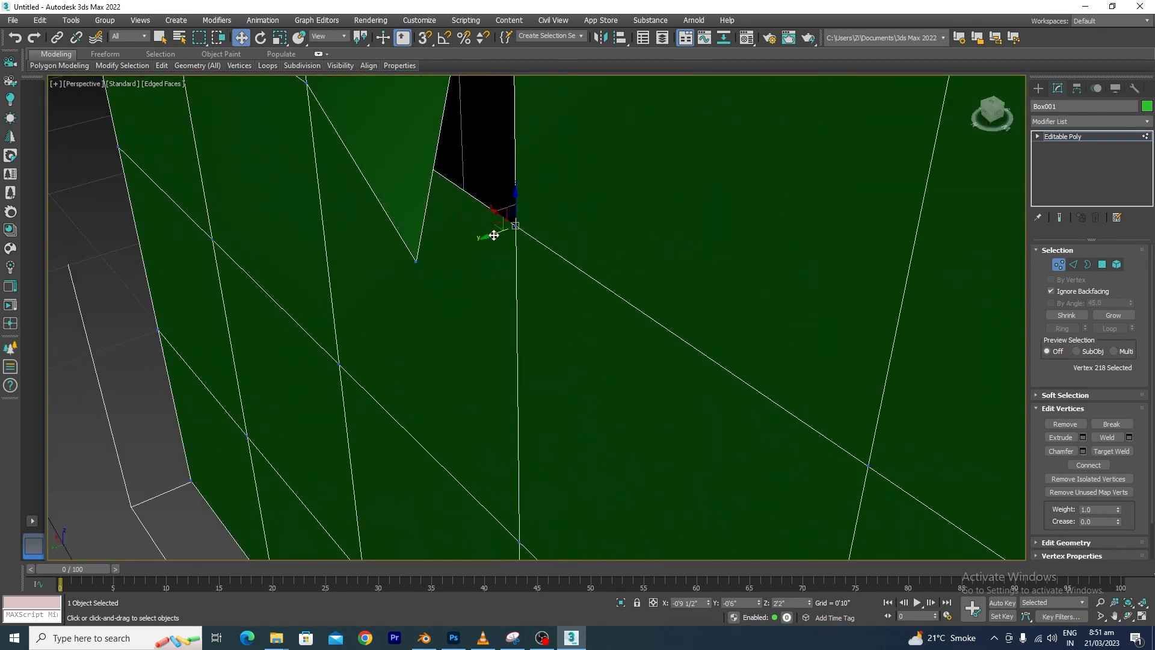
left_click_drag(490, 234, 415, 317)
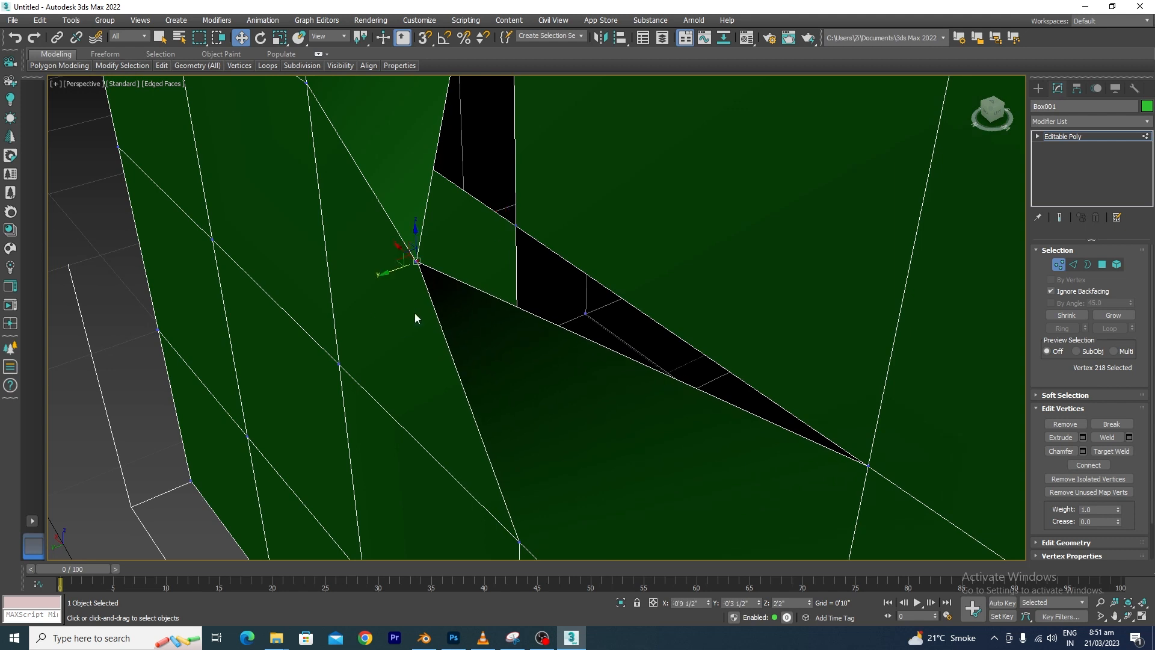
left_click(517, 225)
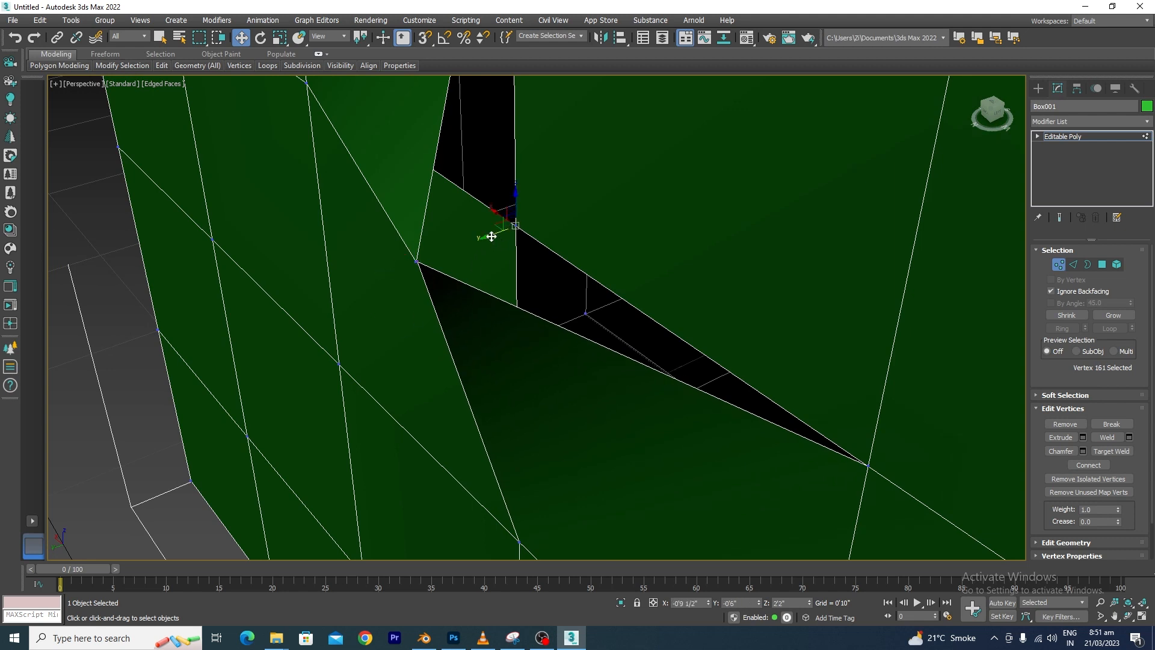
left_click_drag(492, 236, 395, 271)
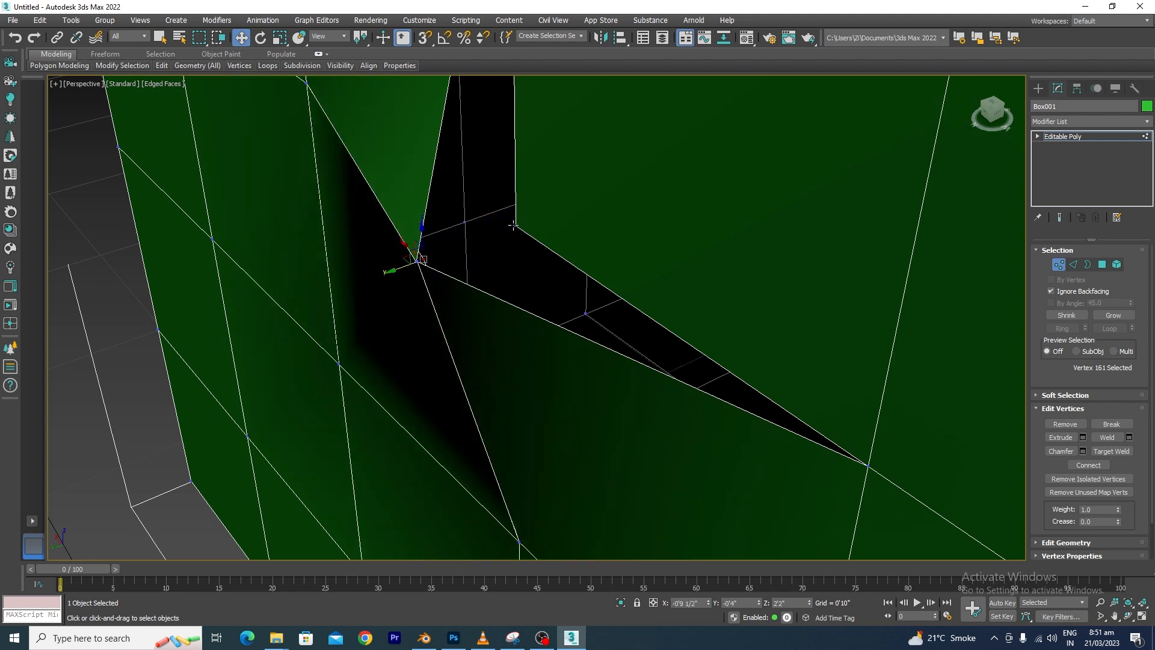
Step: Move the remaining split vertex outward along Y toward the other three at the broken corner
left_click_drag(517, 225, 433, 255)
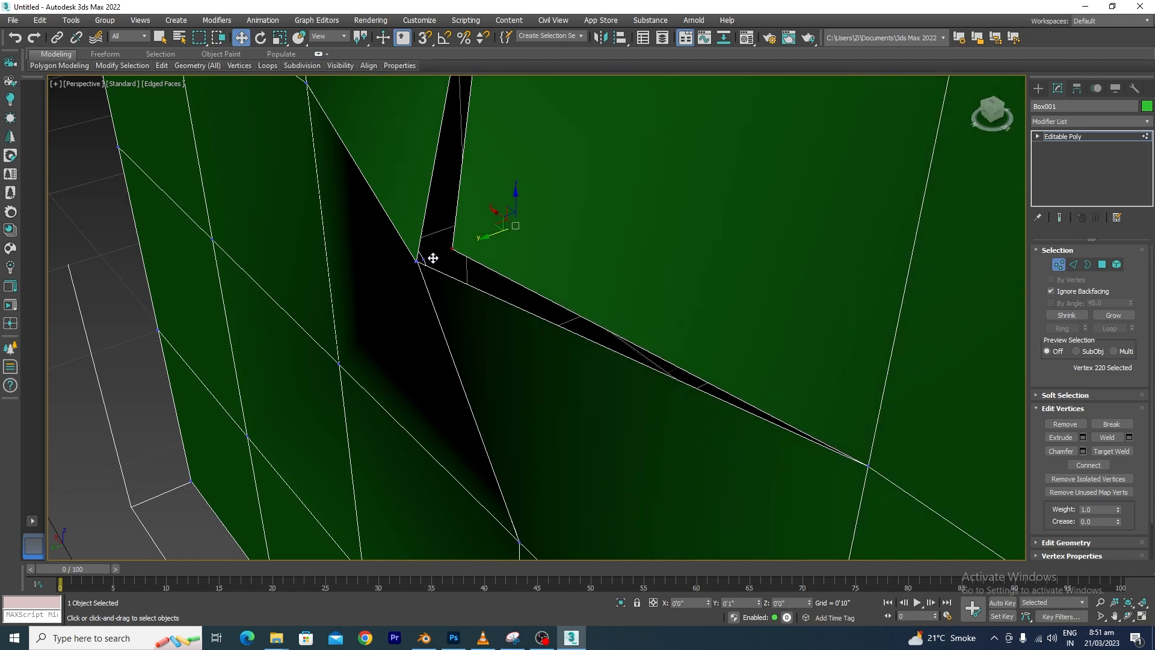
scroll(464, 296, "down", 3)
mouse_move(464, 296)
middle_mouse_down("alt")
mouse_move(594, 263)
mouse_move(616, 287)
mouse_move(467, 313)
mouse_move(478, 294)
middle_mouse_up("alt")
scroll(456, 237, "up", 6)
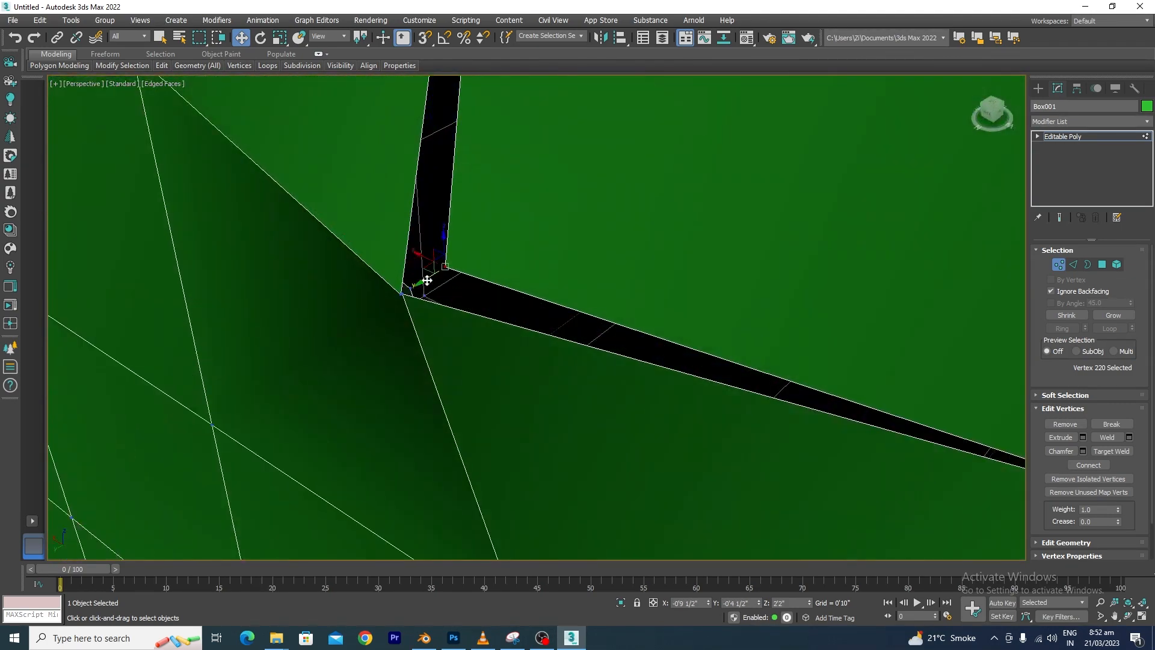
left_click_drag(429, 281, 405, 293)
left_click(400, 294)
left_click(401, 296)
Step: Pull one split vertex farther outward along Y, well clear of the others, and select a neighbouring split vertex
scroll(407, 293, "down", 10)
middle_click_drag(421, 300, 590, 297, "alt")
scroll(462, 277, "up", 8)
scroll(462, 282, "down", 3)
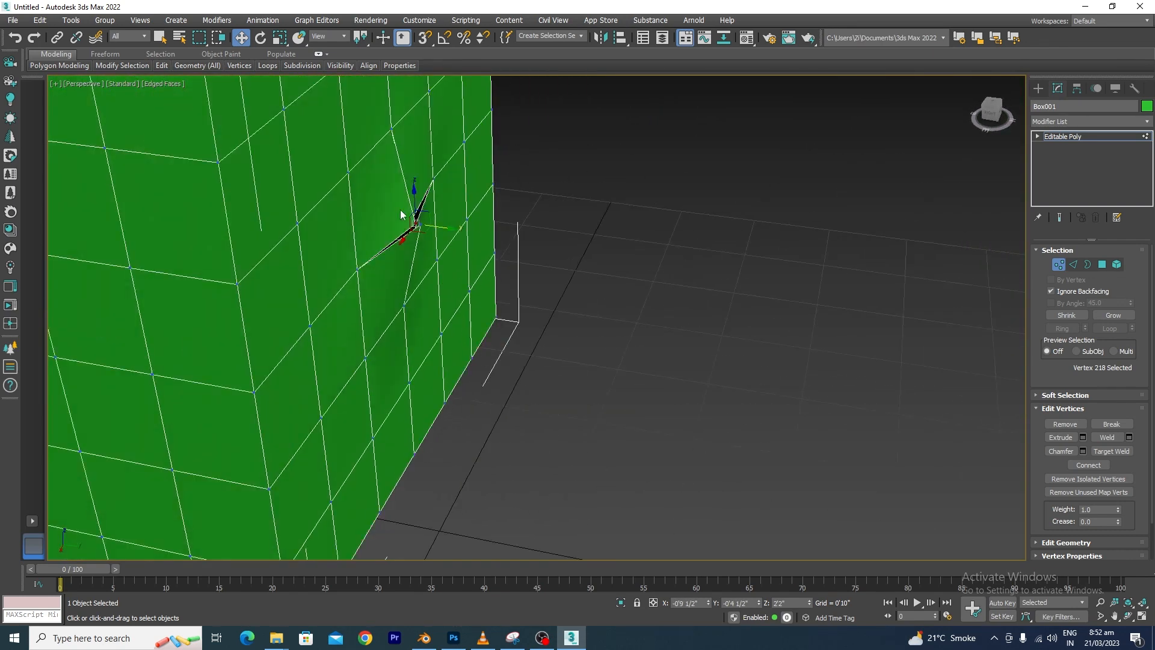
left_click_drag(401, 213, 479, 233)
left_click(420, 226)
left_click(415, 224)
middle_click_drag(480, 232, 418, 221, "alt")
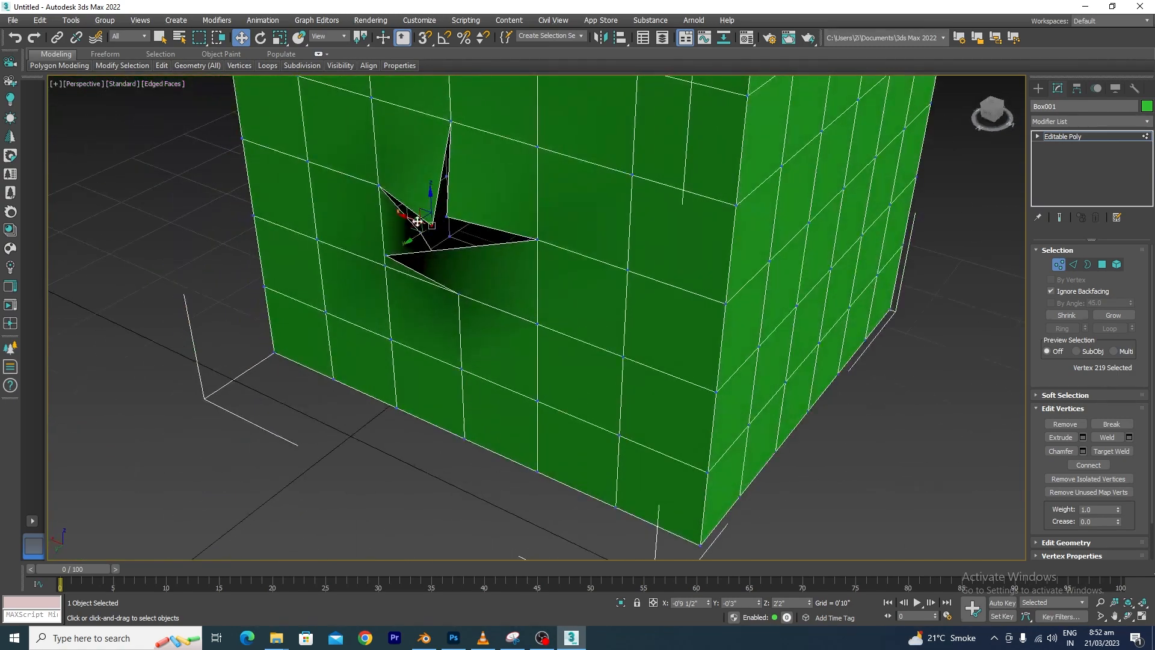
Step: Select the innermost split vertex and move it farther outward along Y
left_click(448, 216)
left_click_drag(435, 228, 409, 244)
middle_click_drag(410, 244, 527, 284, "alt")
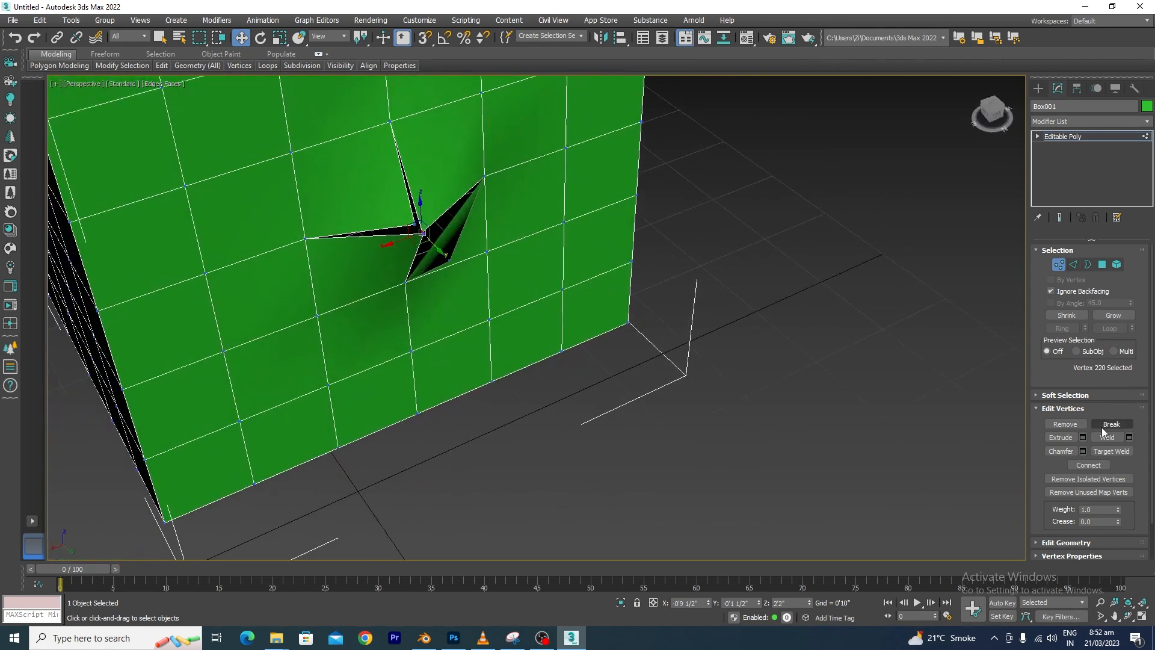
scroll(626, 407, "down", 5)
scroll(598, 315, "up", 8)
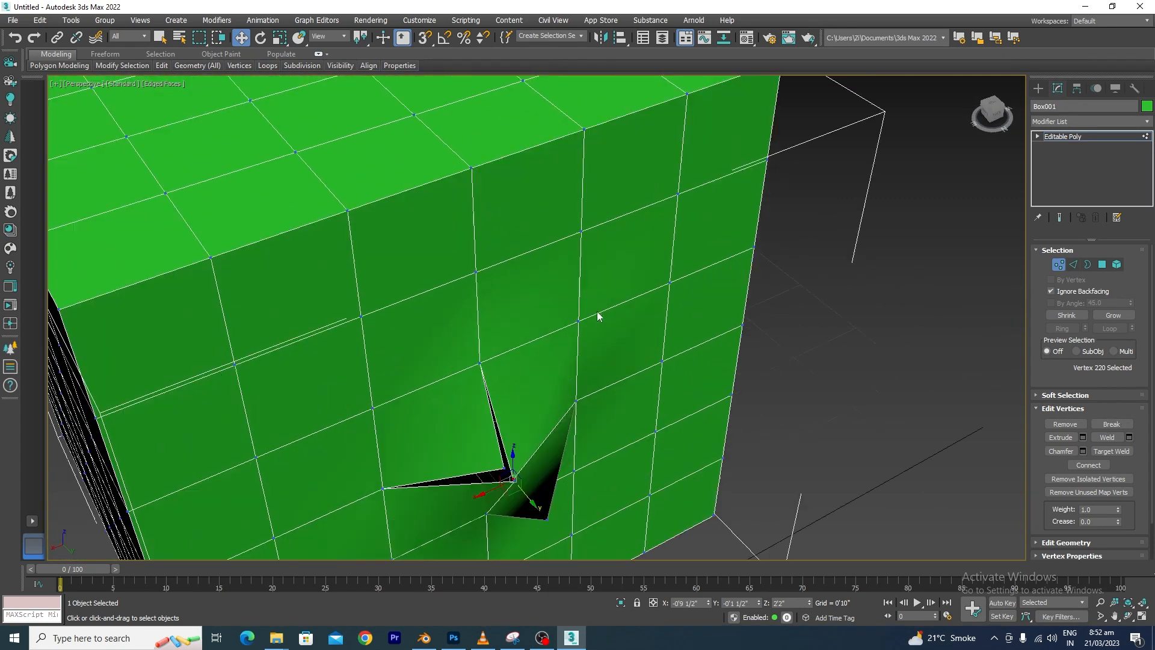
Step: Try moving an unbroken vertex near the side face's upper edge and undo the move
left_click(582, 232)
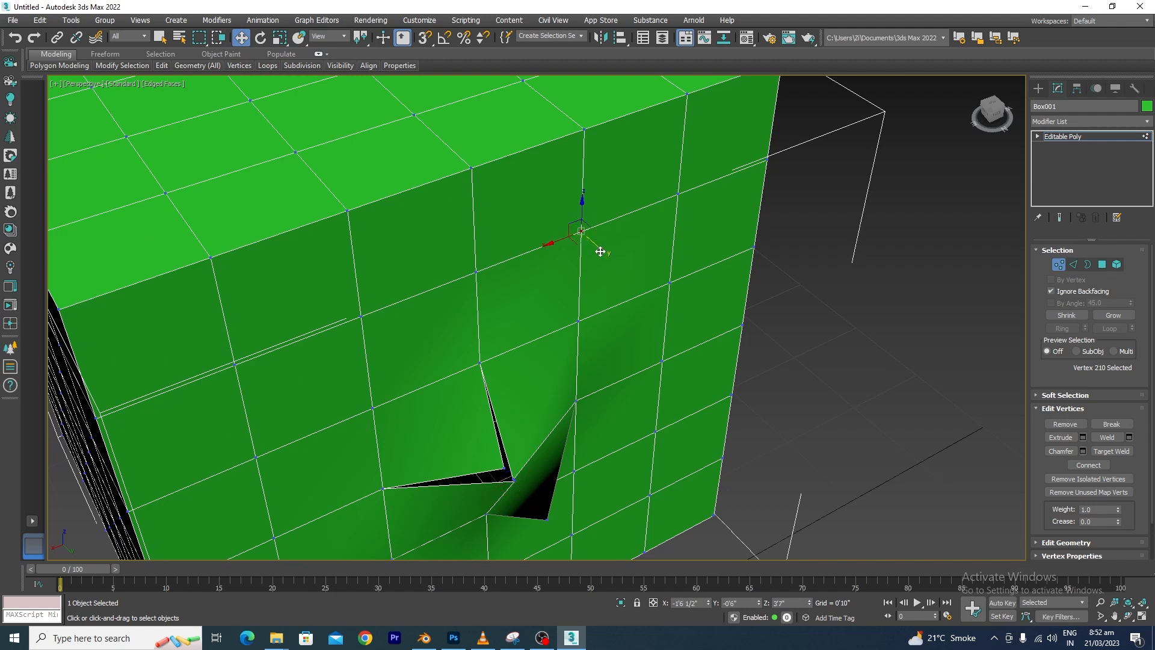
mouse_move(603, 243)
left_mouse_down()
mouse_move(663, 297)
mouse_move(709, 364)
mouse_move(568, 187)
mouse_move(629, 268)
mouse_move(614, 241)
left_mouse_up()
key("ctrl+z")
scroll(518, 315, "down", 6)
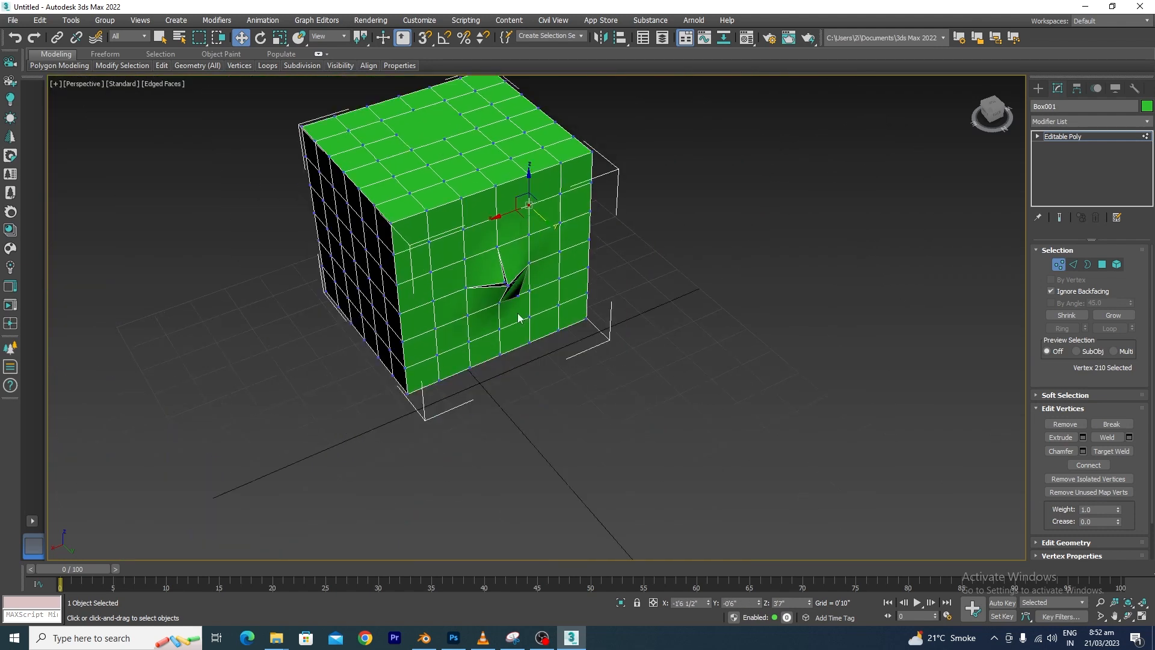
middle_click_drag(518, 315, 515, 282, "alt")
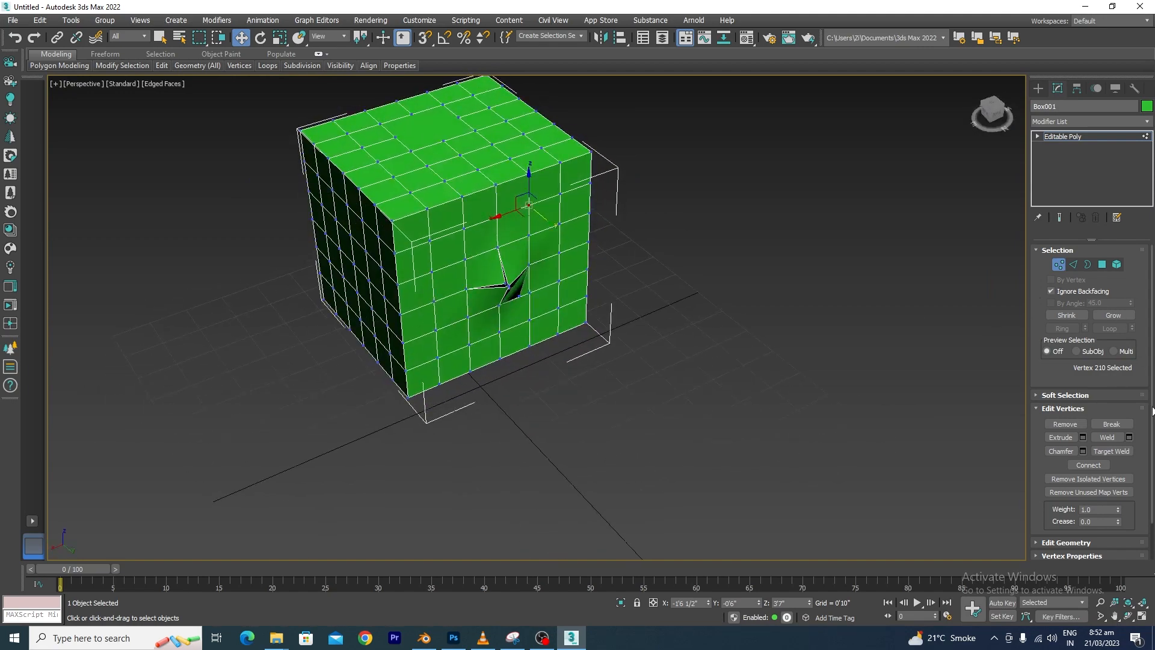
Step: Examine the separated vertices and the gaps between their faces from the front and at an angle
left_click(1113, 426)
scroll(509, 288, "up", 6)
scroll(573, 331, "down", 2)
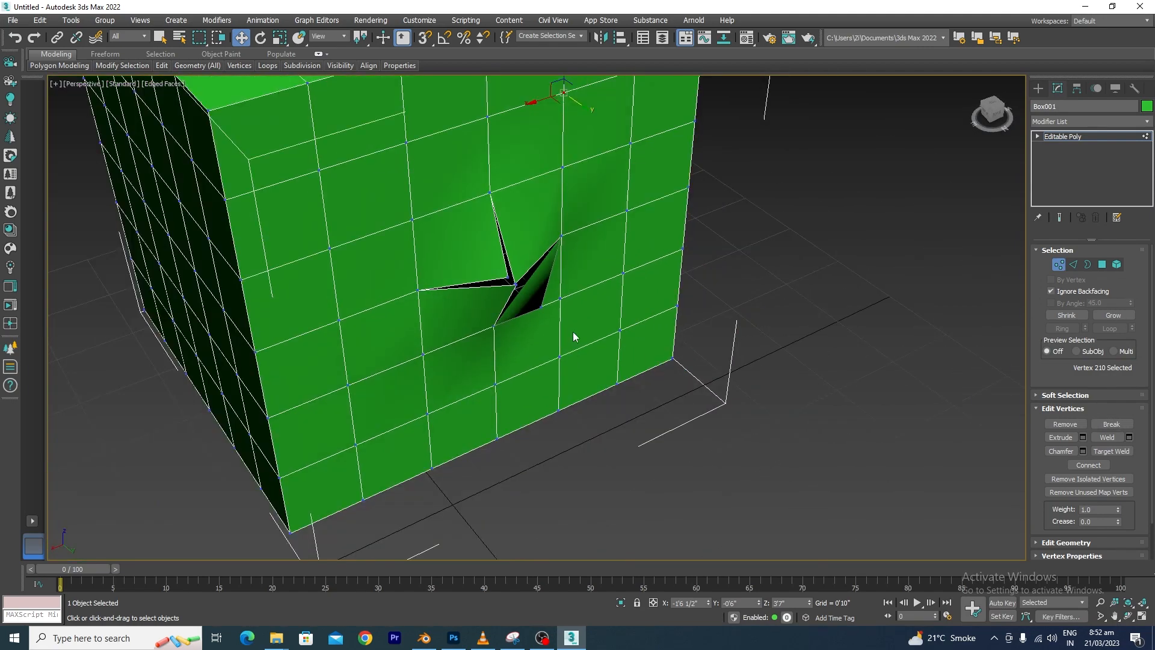
middle_click_drag(573, 331, 531, 313, "alt")
scroll(531, 312, "up", 3)
scroll(530, 313, "down", 3)
middle_click_drag(568, 354, 540, 343, "alt")
scroll(522, 282, "up", 4)
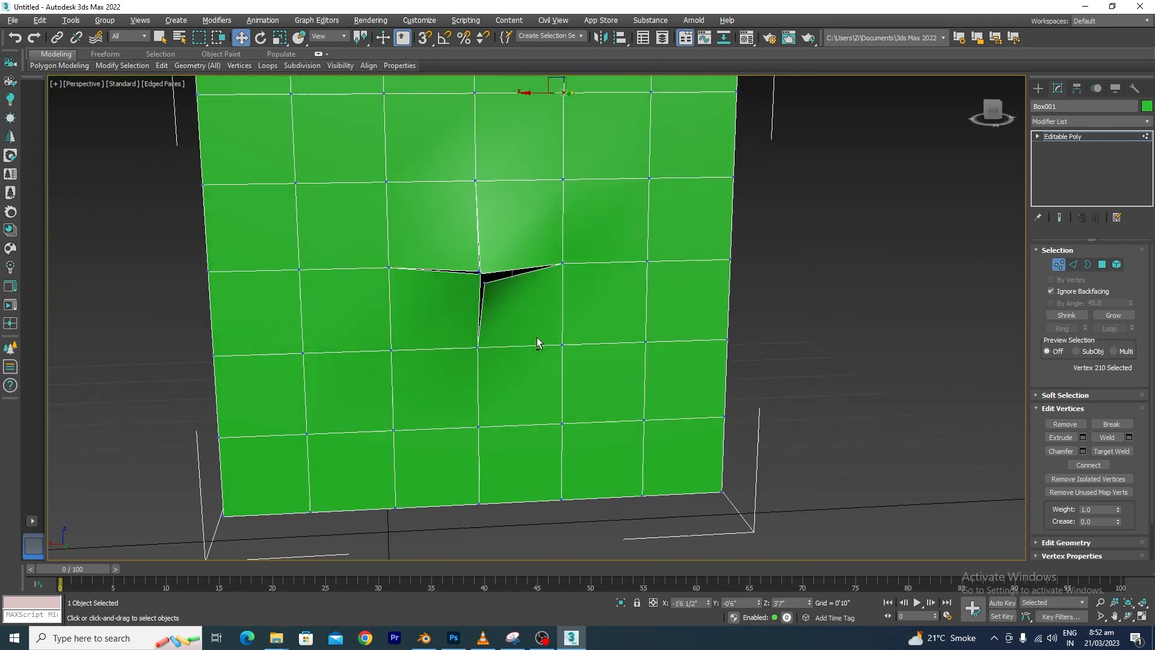
scroll(503, 303, "up", 4)
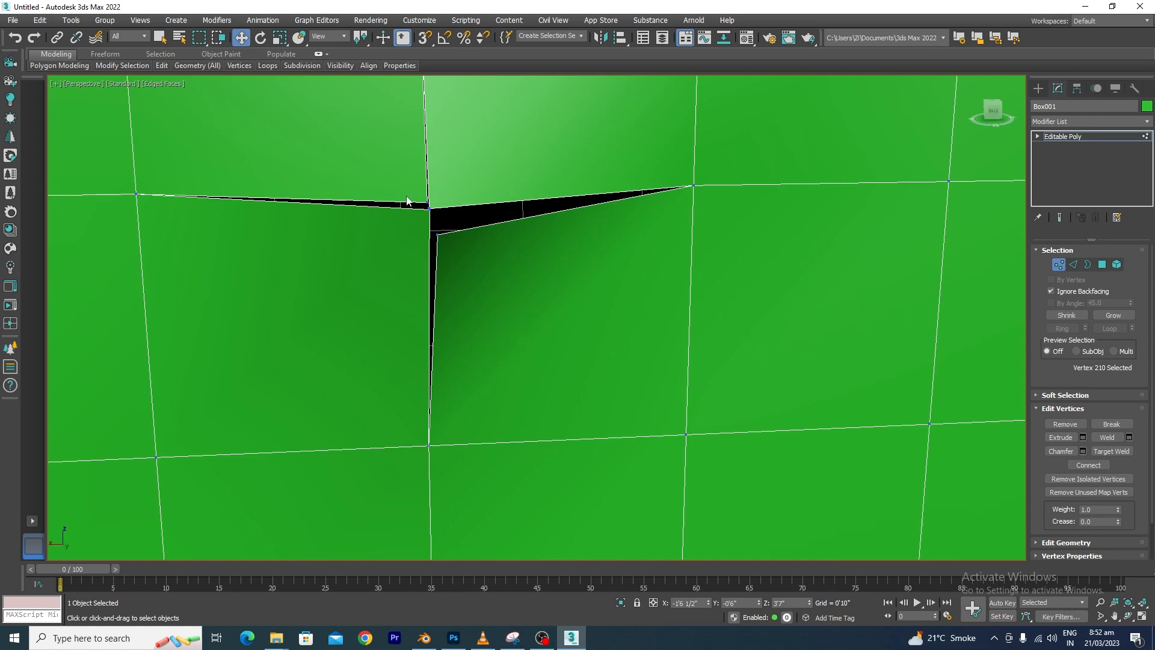
scroll(421, 217, "down", 4)
middle_click_drag(456, 261, 495, 283, "alt")
scroll(490, 236, "up", 4)
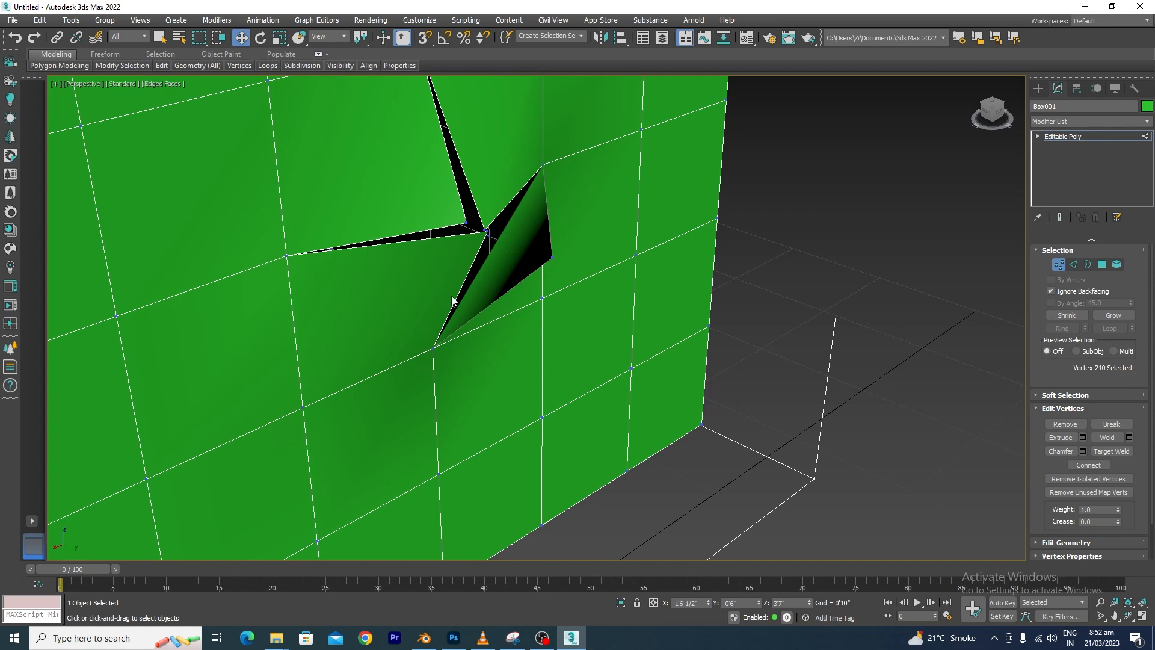
scroll(594, 312, "down", 5)
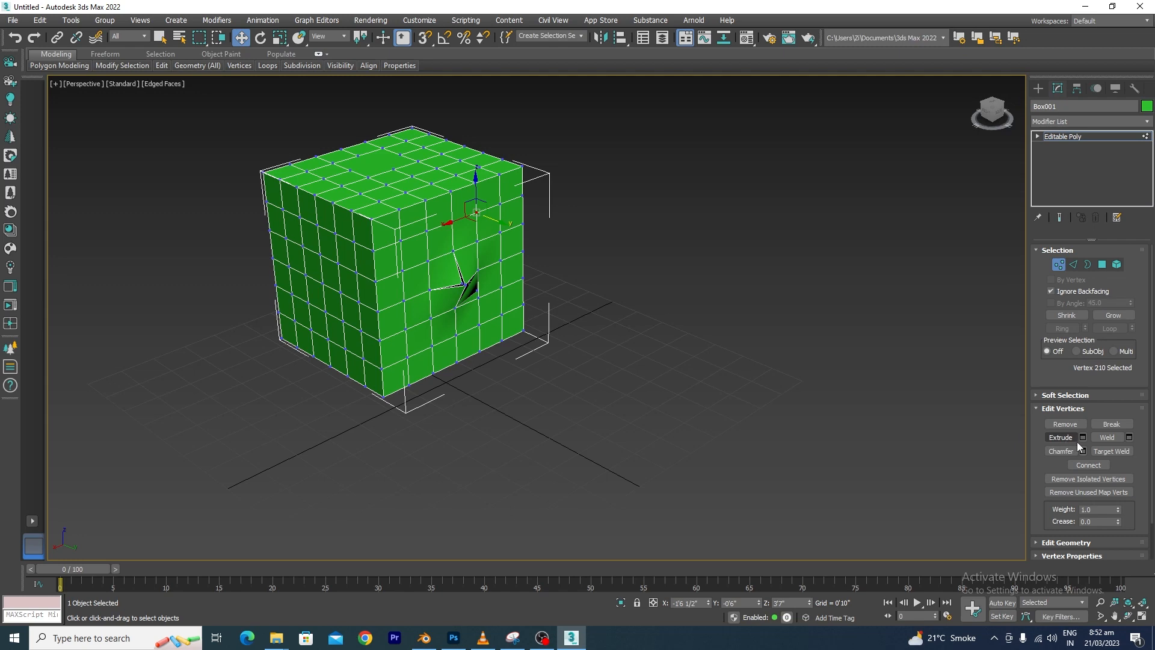
Step: Open the Weld Vertices settings and select two neighbouring split vertices at the broken corner
left_click(1129, 437)
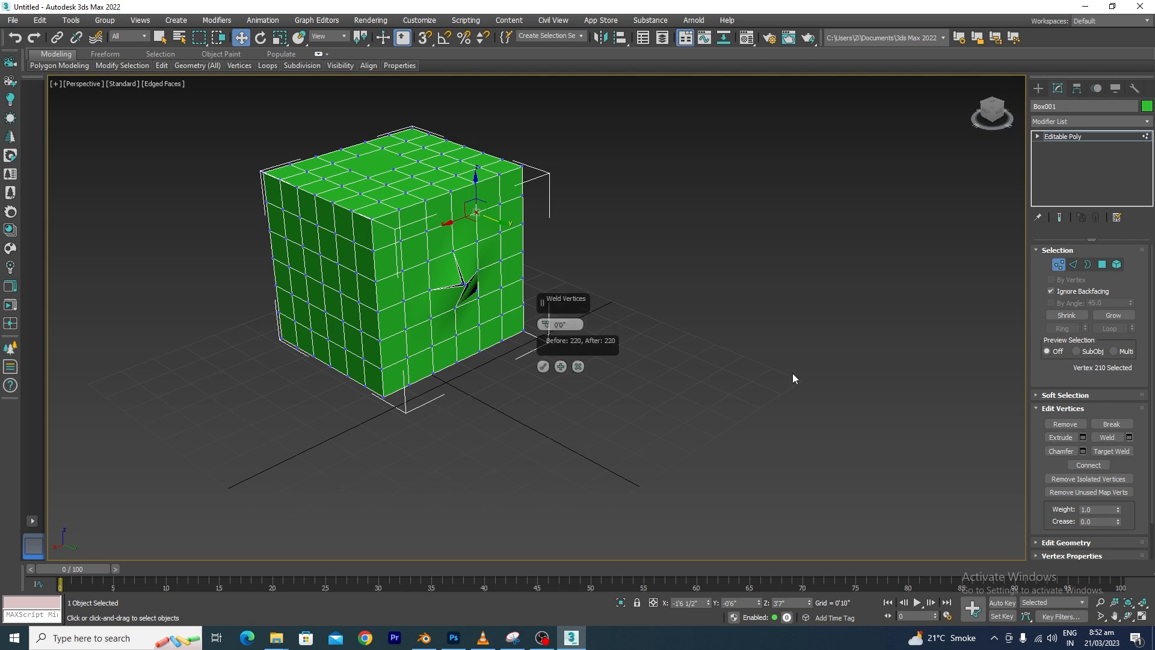
scroll(494, 307, "up", 5)
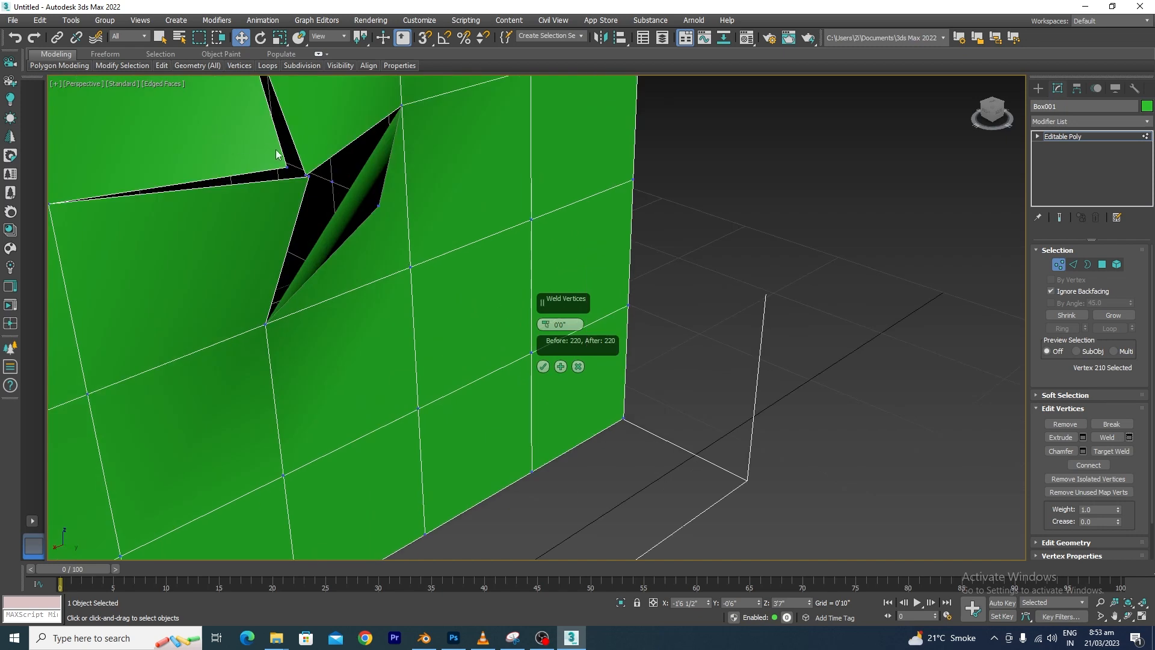
left_click(284, 175)
middle_click_drag(348, 211, 383, 212, "alt")
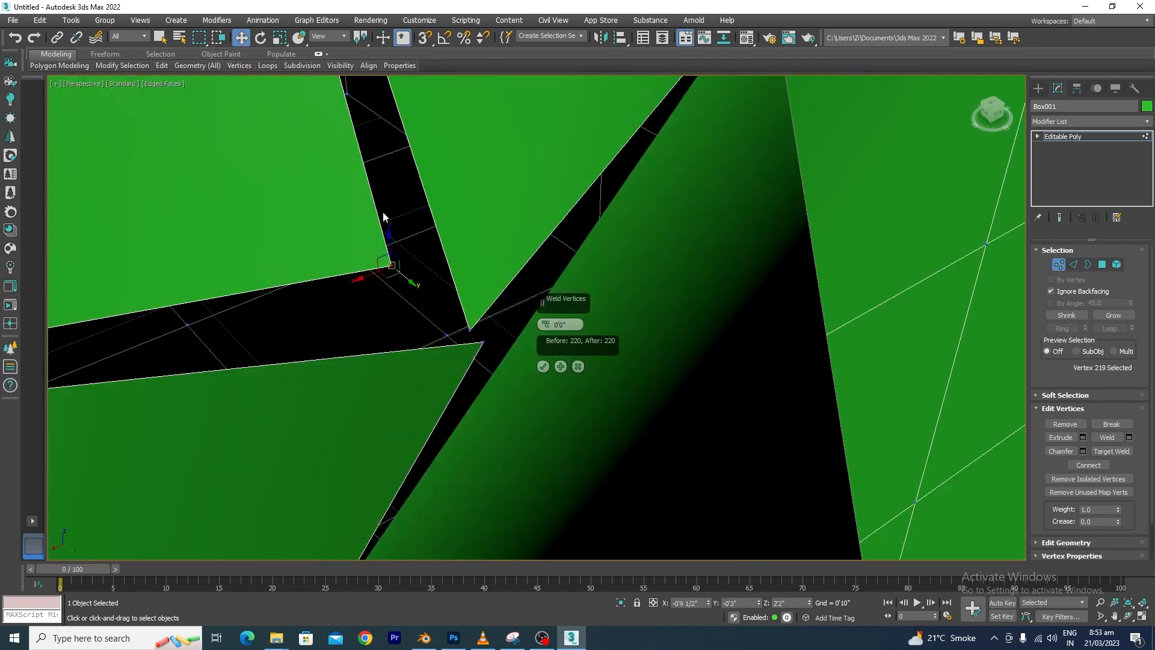
left_click(464, 331, "ctrl")
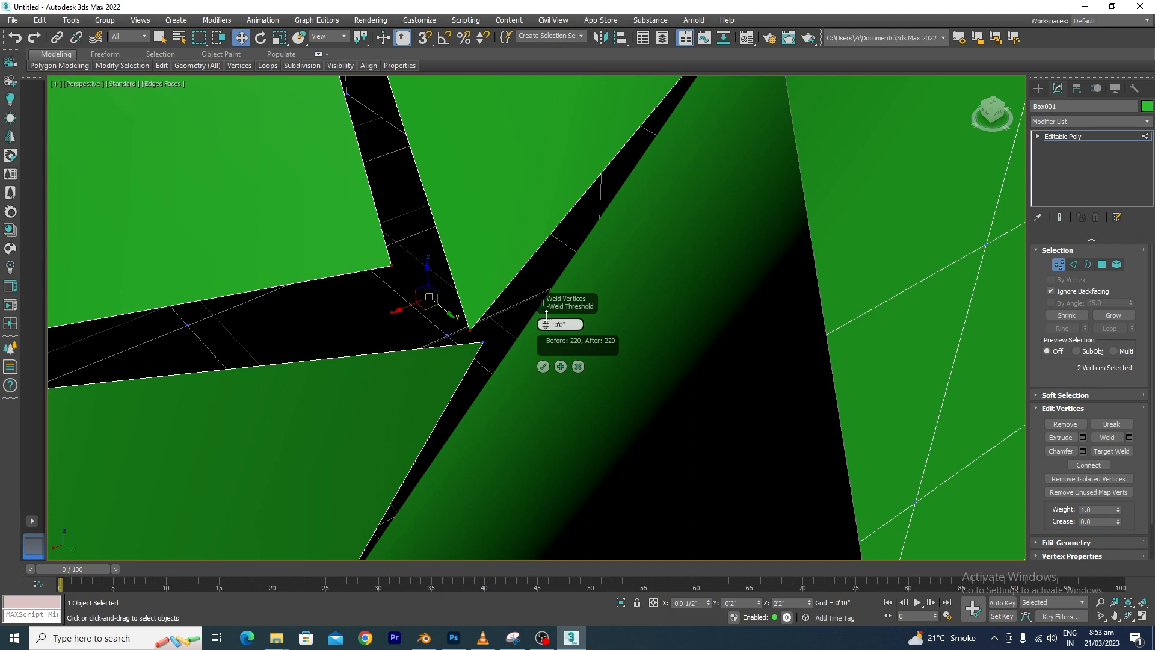
Step: Try welding the two selected vertices with a weld threshold of 0'1"
left_click_drag(546, 313, 549, 314)
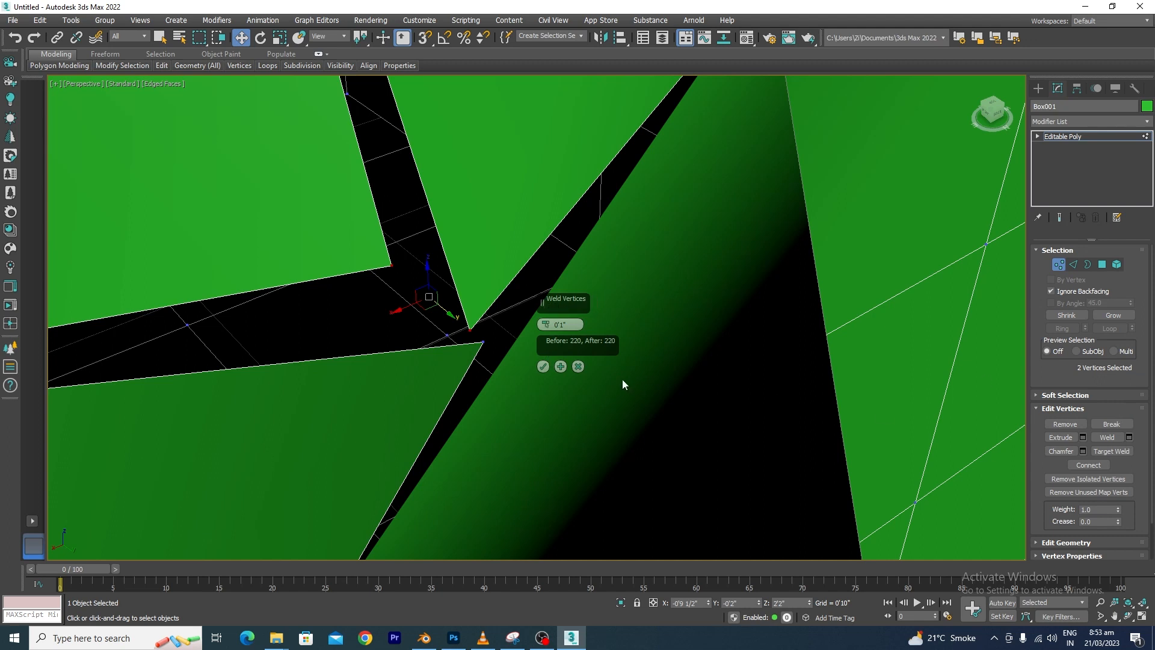
left_click(579, 366)
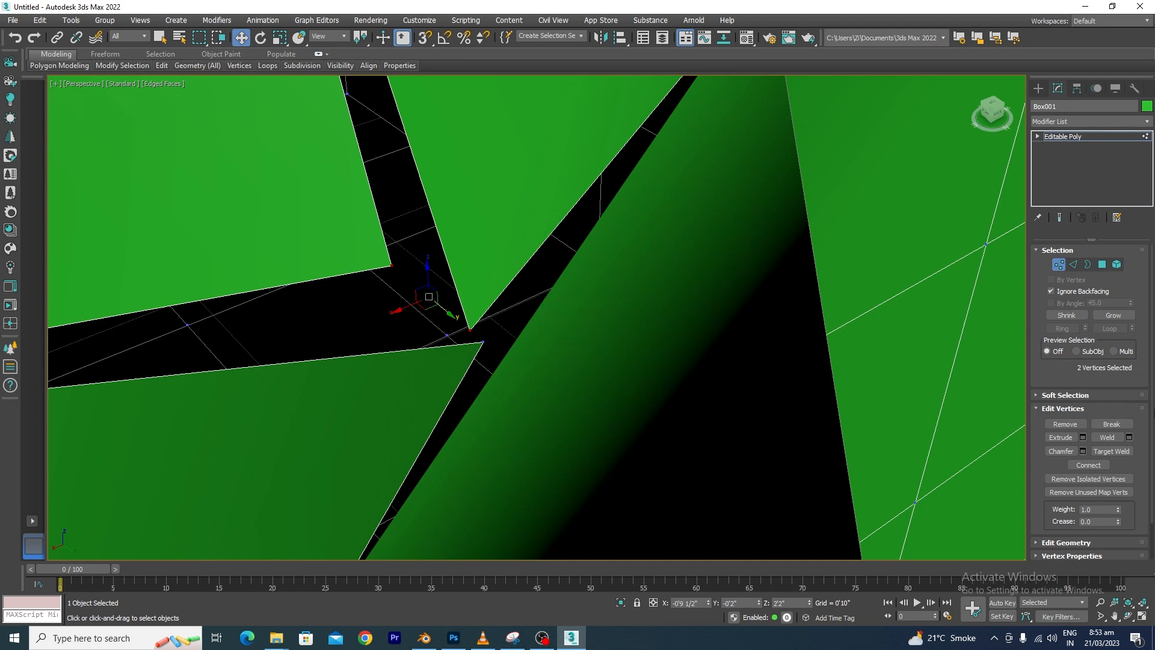
left_click(1109, 438)
Step: Weld the two selected vertices with a weld threshold of 0'2" and inspect the joined corner
left_click(1129, 438)
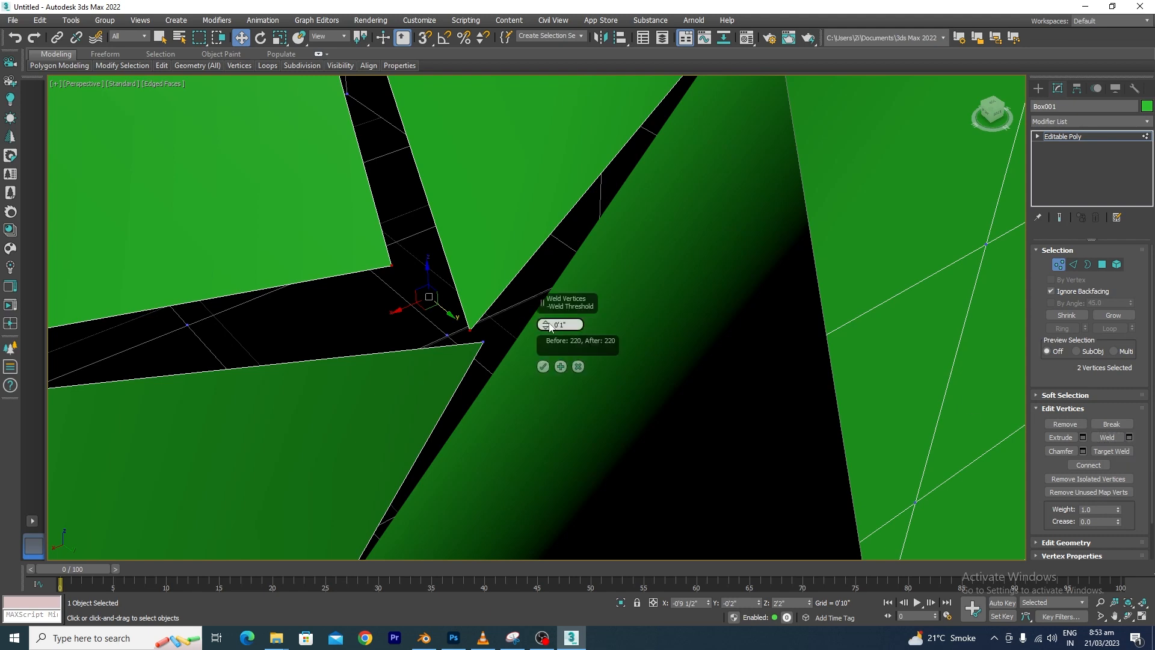
left_click_drag(547, 325, 548, 309)
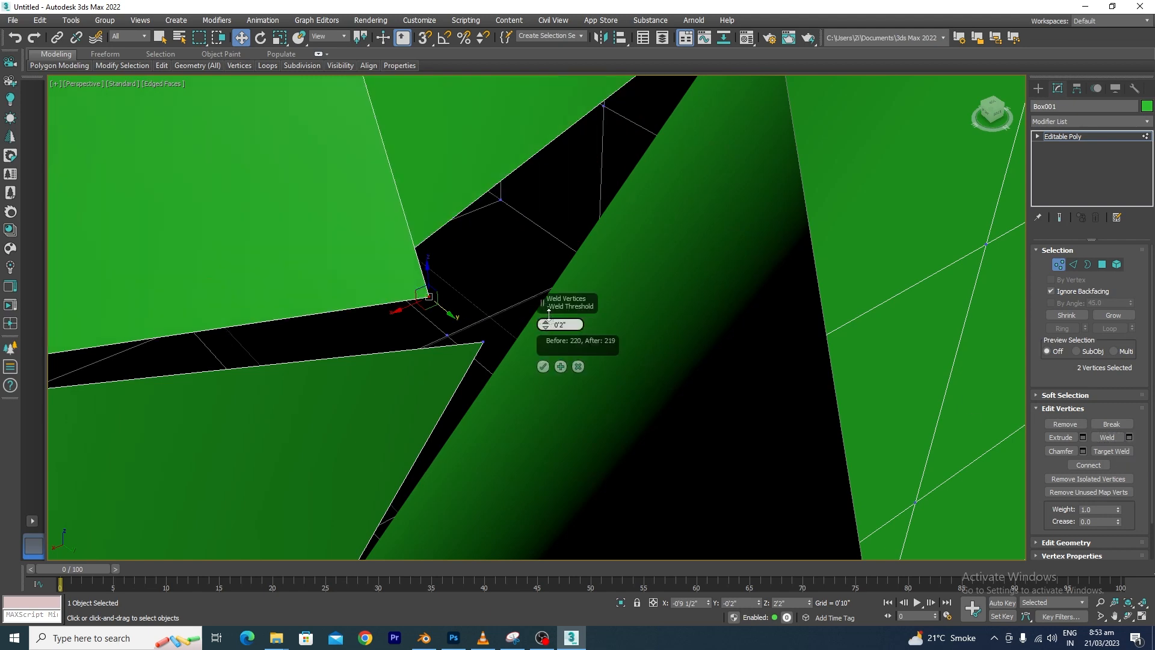
middle_click_drag(548, 313, 604, 331, "alt")
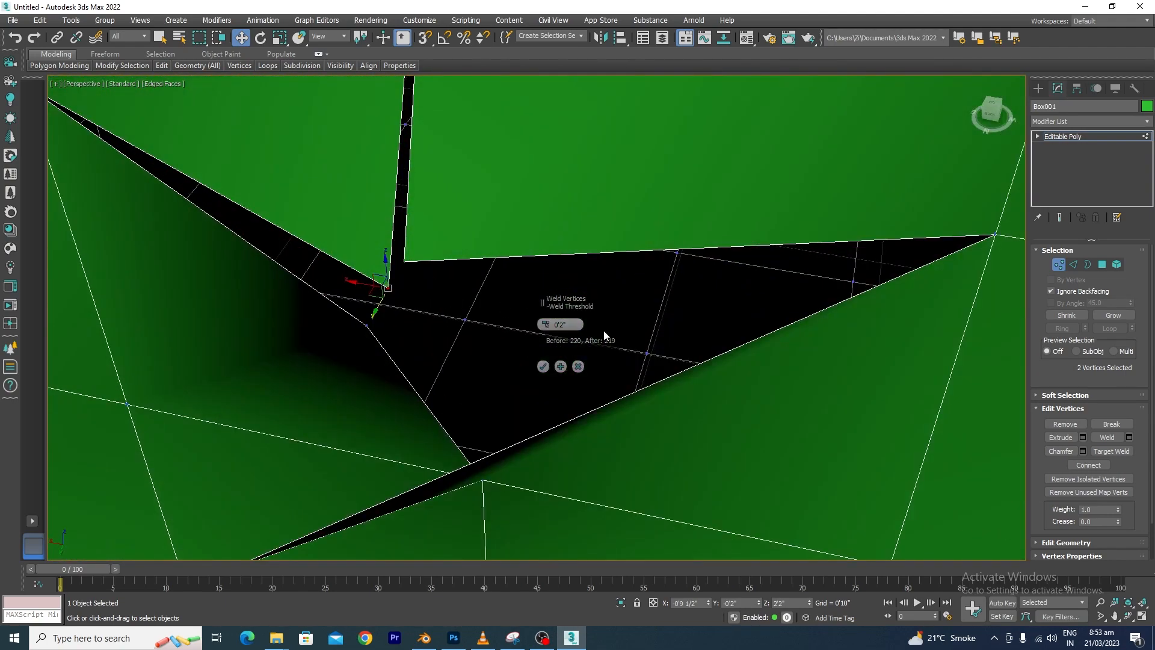
left_click(543, 367)
scroll(544, 337, "down", 3)
scroll(492, 290, "up", 5)
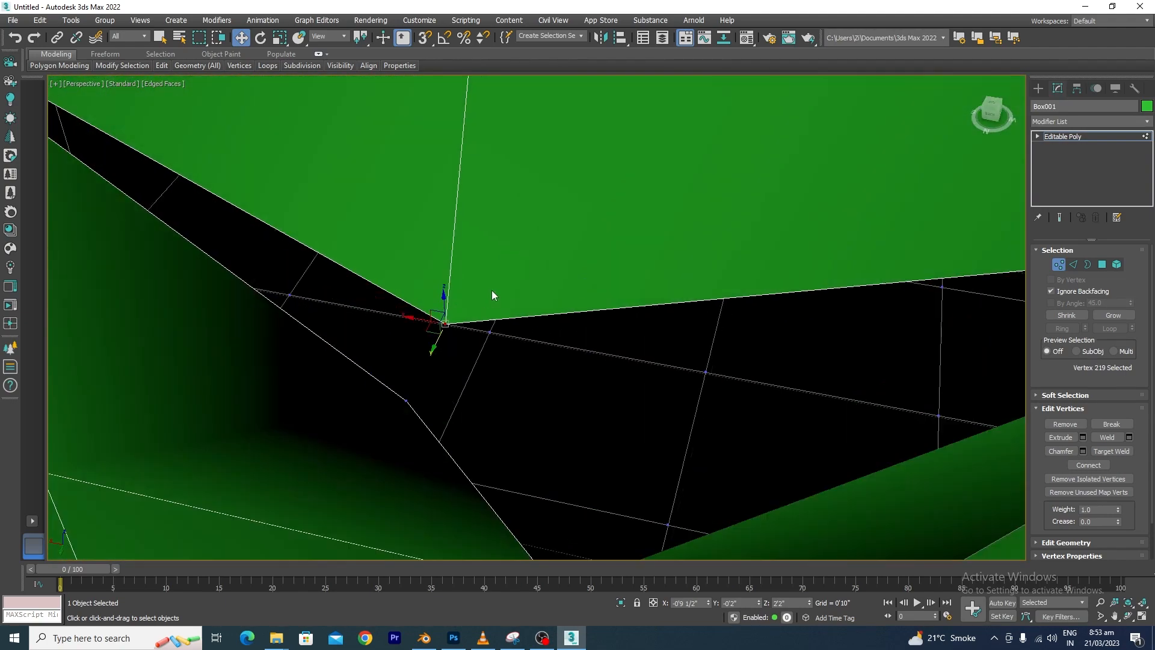
scroll(493, 290, "down", 3)
mouse_move(478, 272)
middle_mouse_down("alt")
mouse_move(613, 322)
mouse_move(487, 291)
middle_mouse_up("alt")
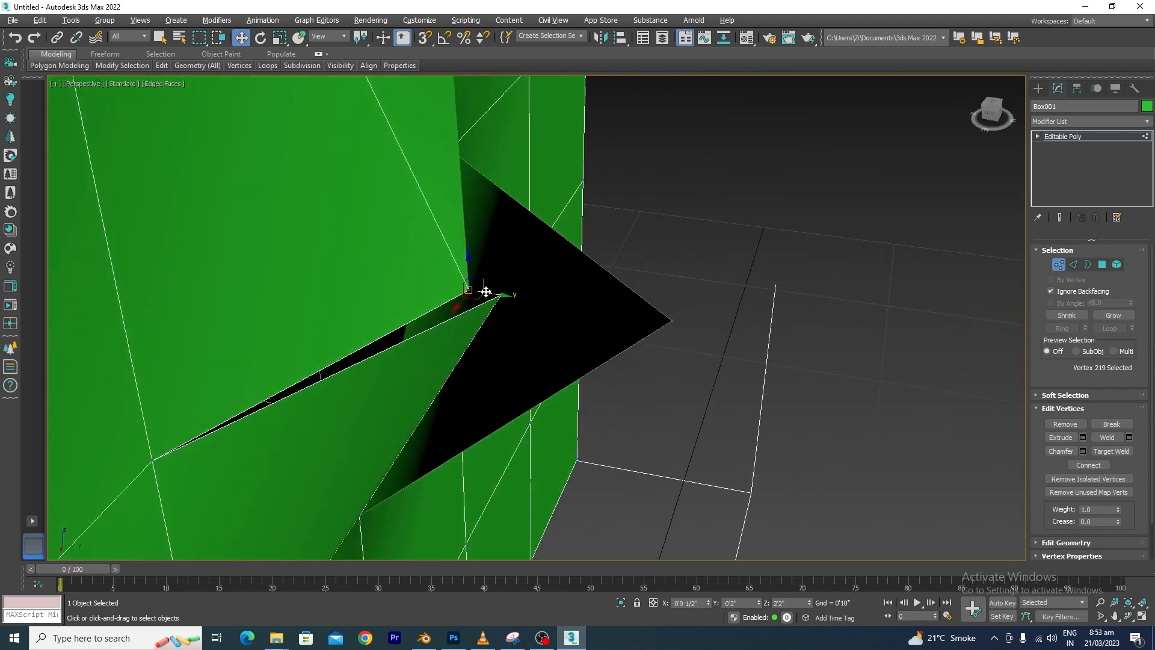
Step: Try moving the welded vertex away from the broken corner, and undo the move
left_click_drag(493, 293, 385, 262)
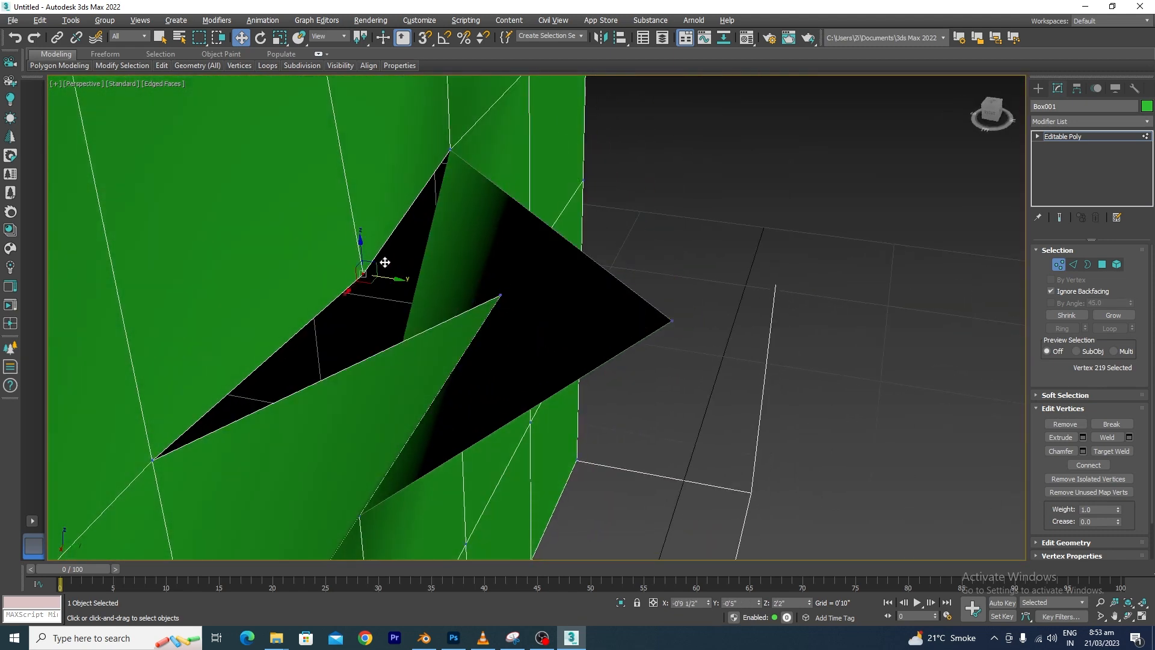
key("ctrl+z")
scroll(453, 267, "down", 3)
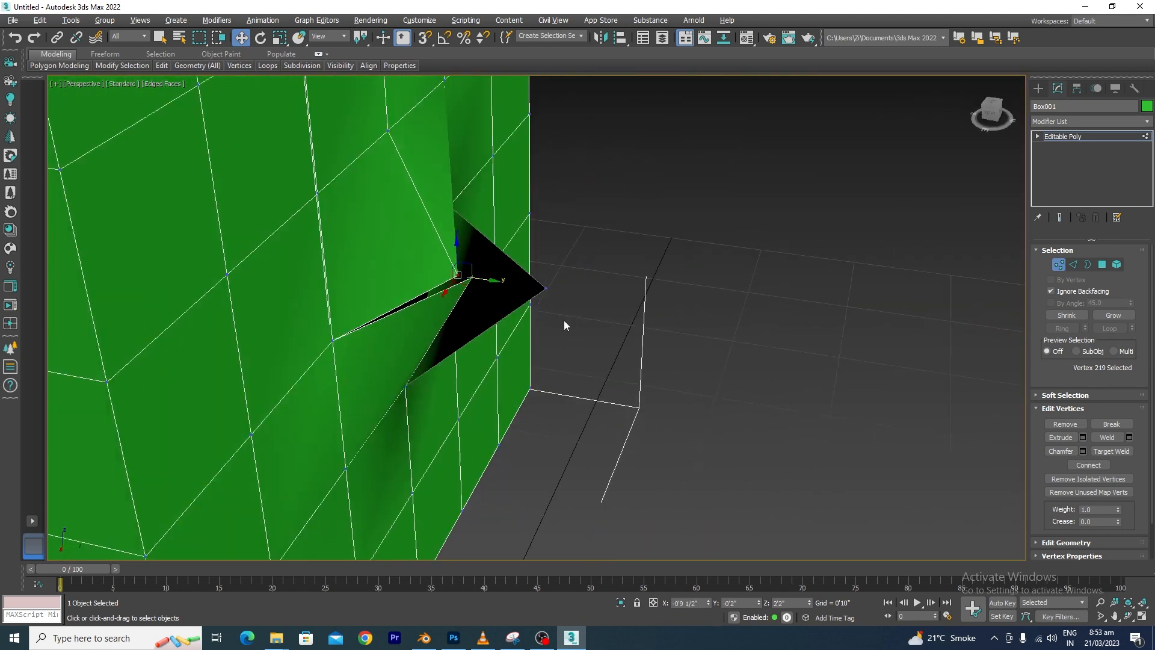
Step: Select the welded vertex's neighbour below the narrow gap together with the outer split vertex at the tip of the large gap
scroll(563, 299, "up", 3)
left_click(528, 277)
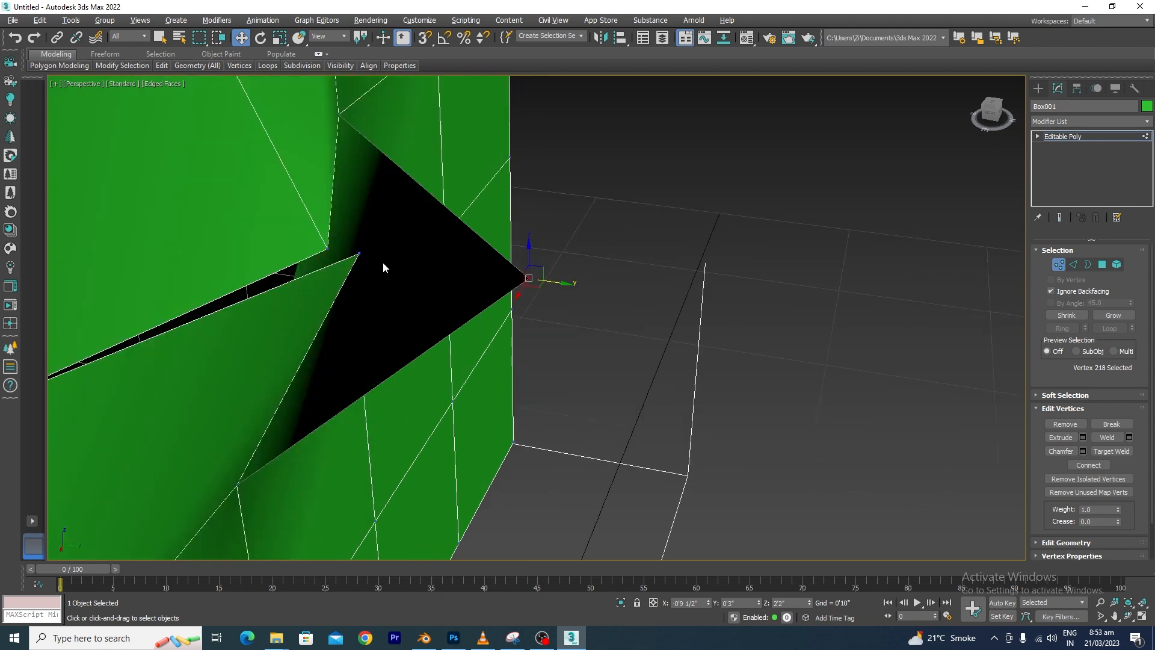
left_click(555, 298)
left_click(528, 279)
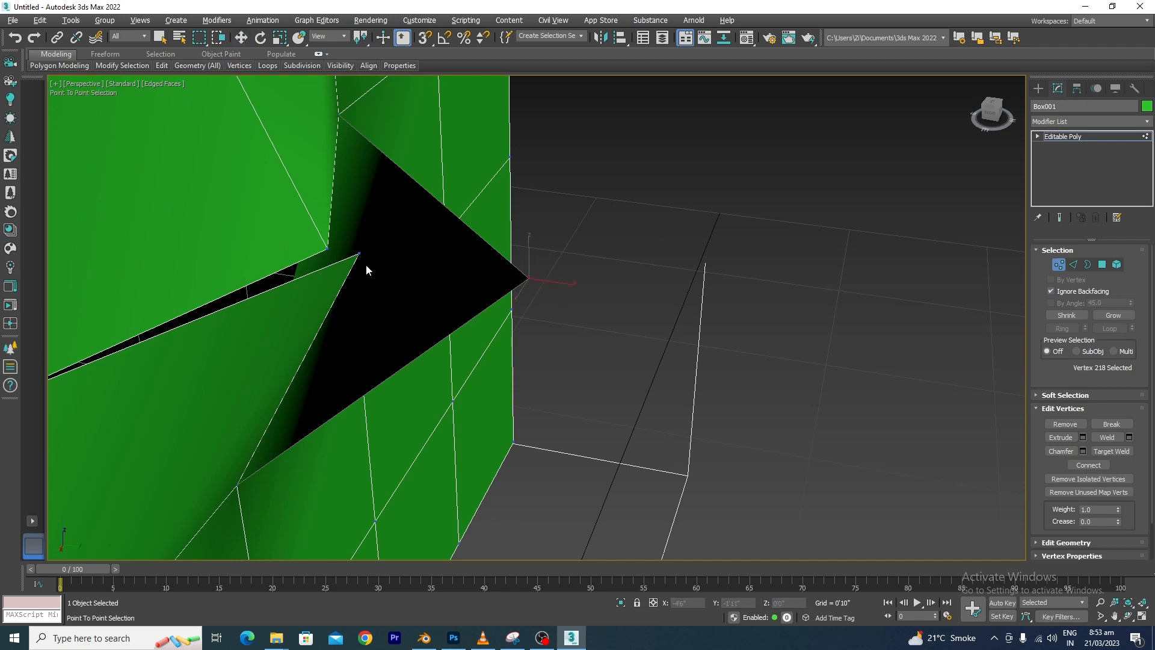
left_click(395, 273)
middle_click_drag(419, 295, 377, 322)
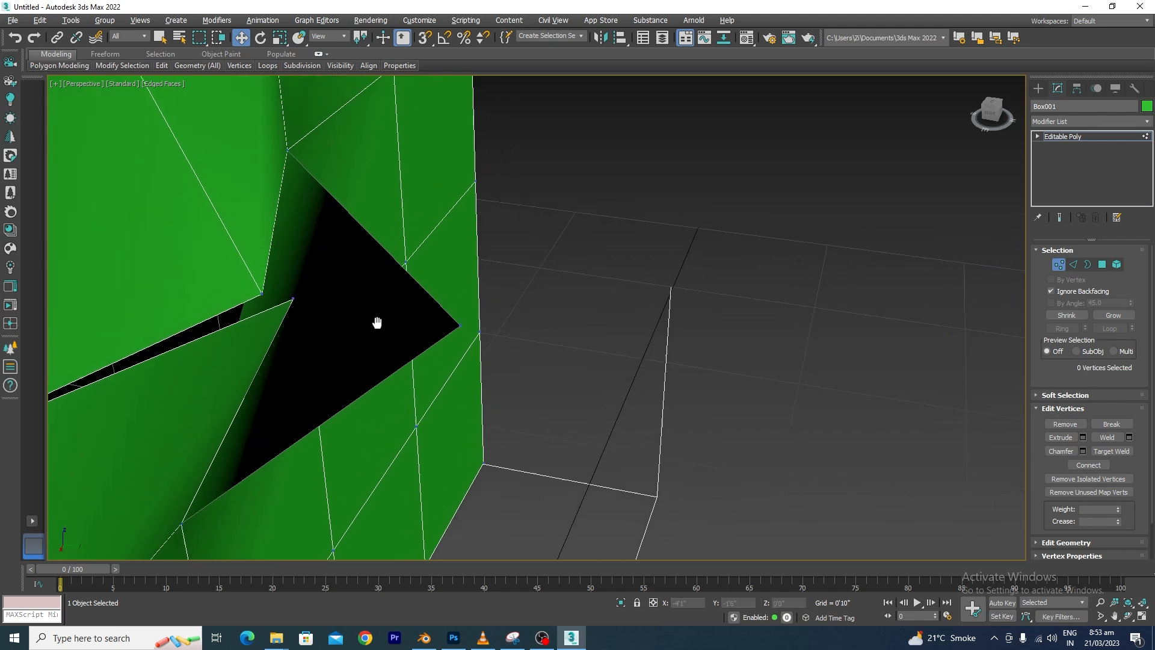
scroll(312, 298, "up", 1)
key("shift")
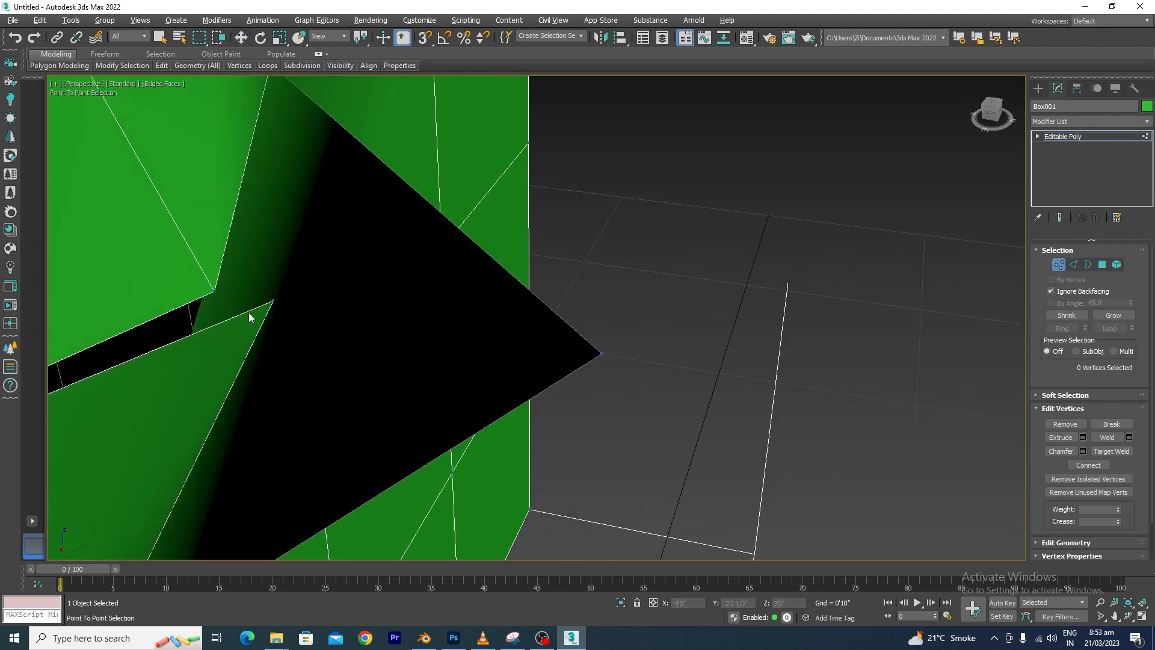
key("w")
left_click(272, 301)
left_click(601, 354, "ctrl")
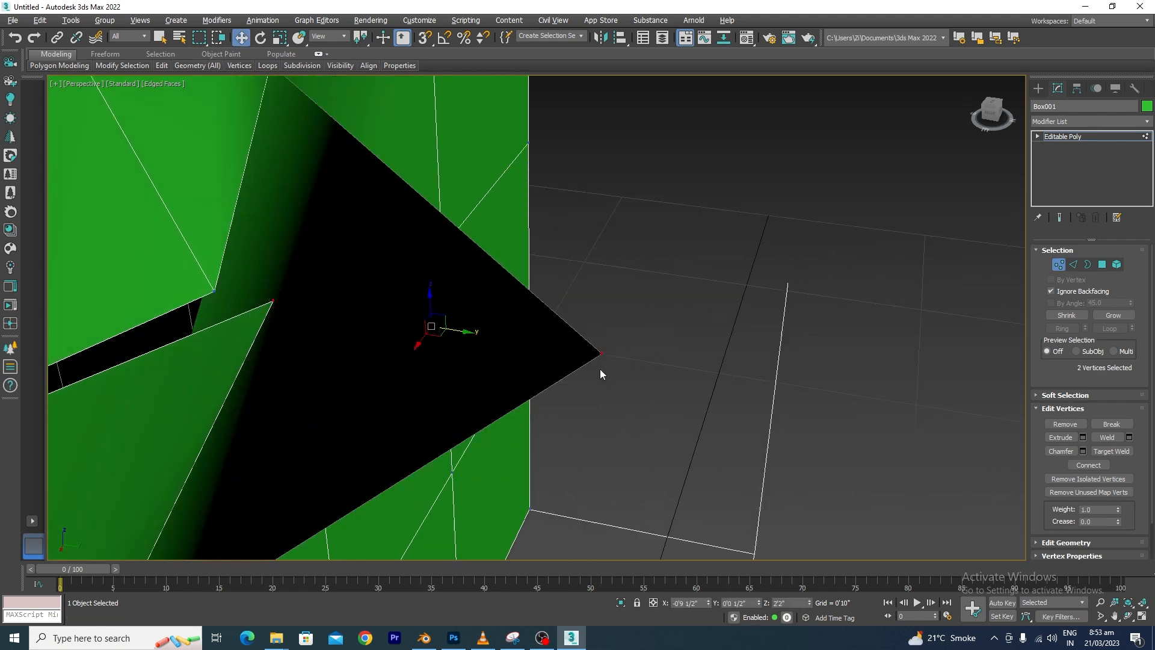
Step: Weld the two selected vertices with a weld threshold of 0'8"
scroll(601, 369, "down", 3)
middle_click_drag(656, 370, 410, 328)
scroll(410, 328, "up", 5)
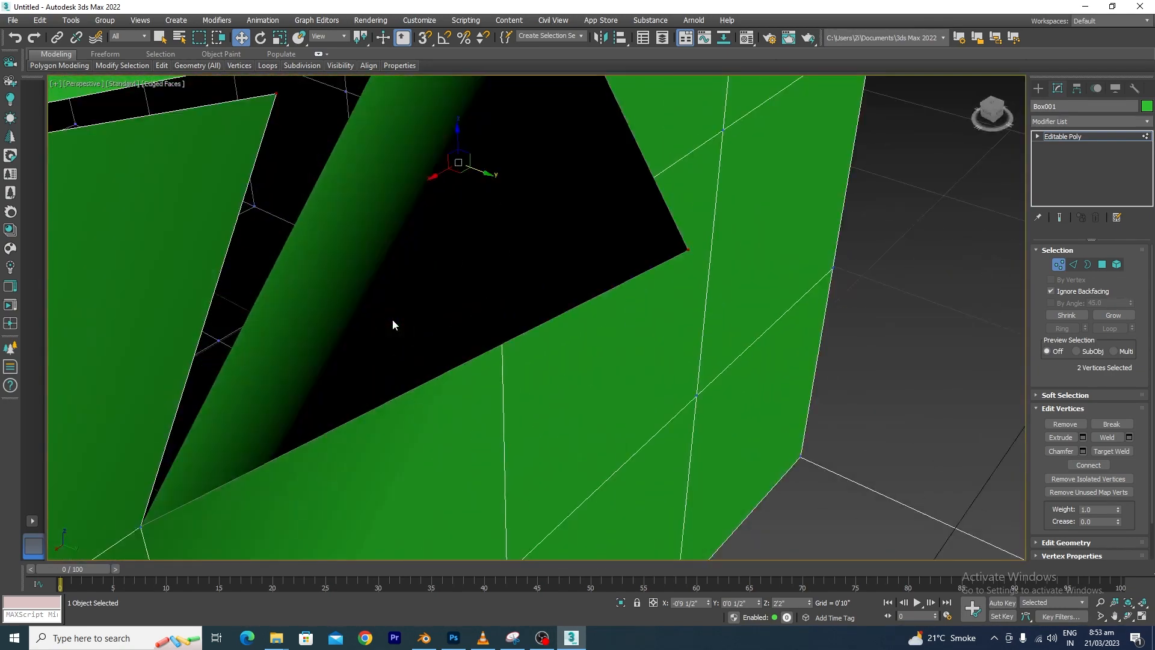
scroll(393, 319, "down", 3)
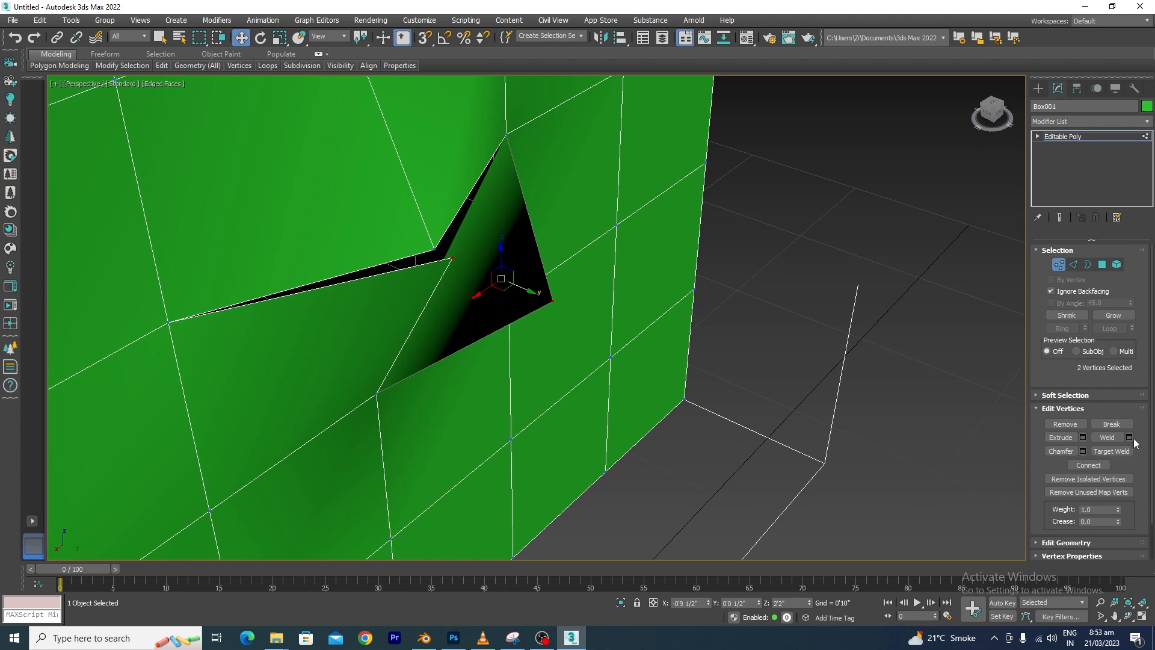
left_click(1129, 437)
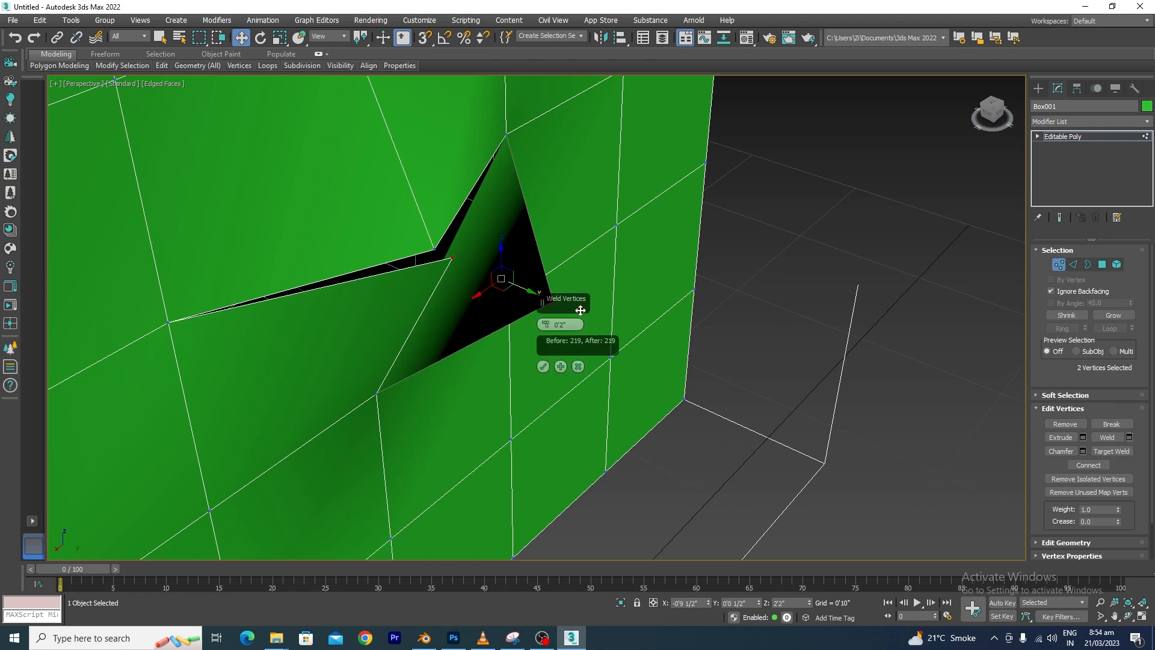
left_click_drag(547, 325, 547, 284)
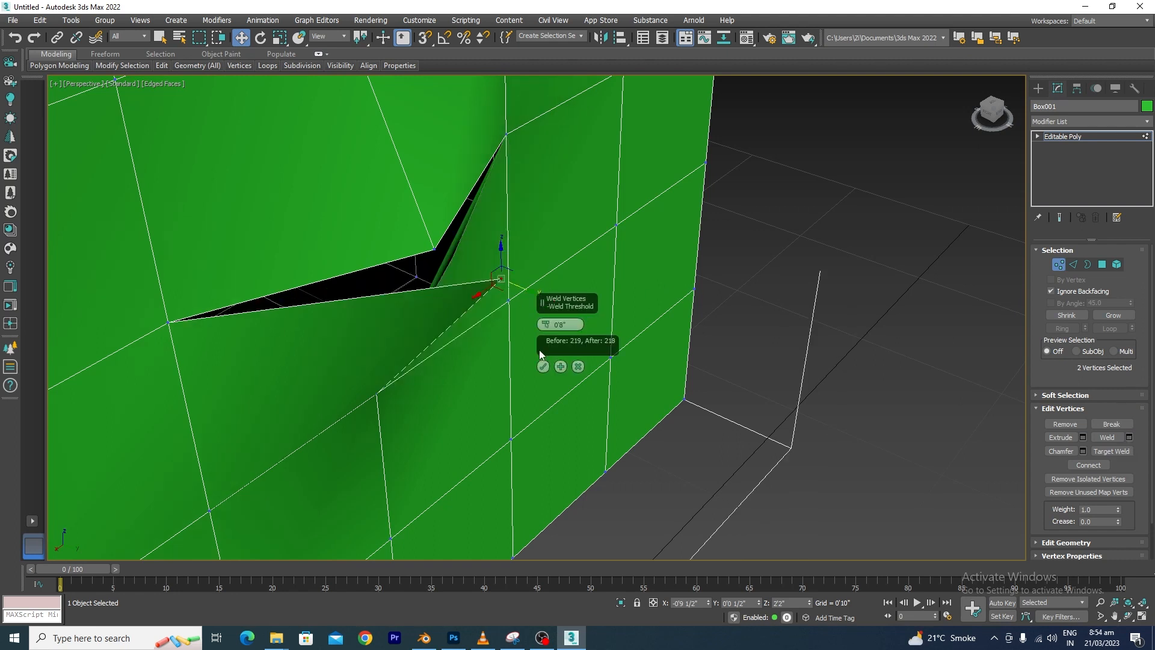
left_click(544, 367)
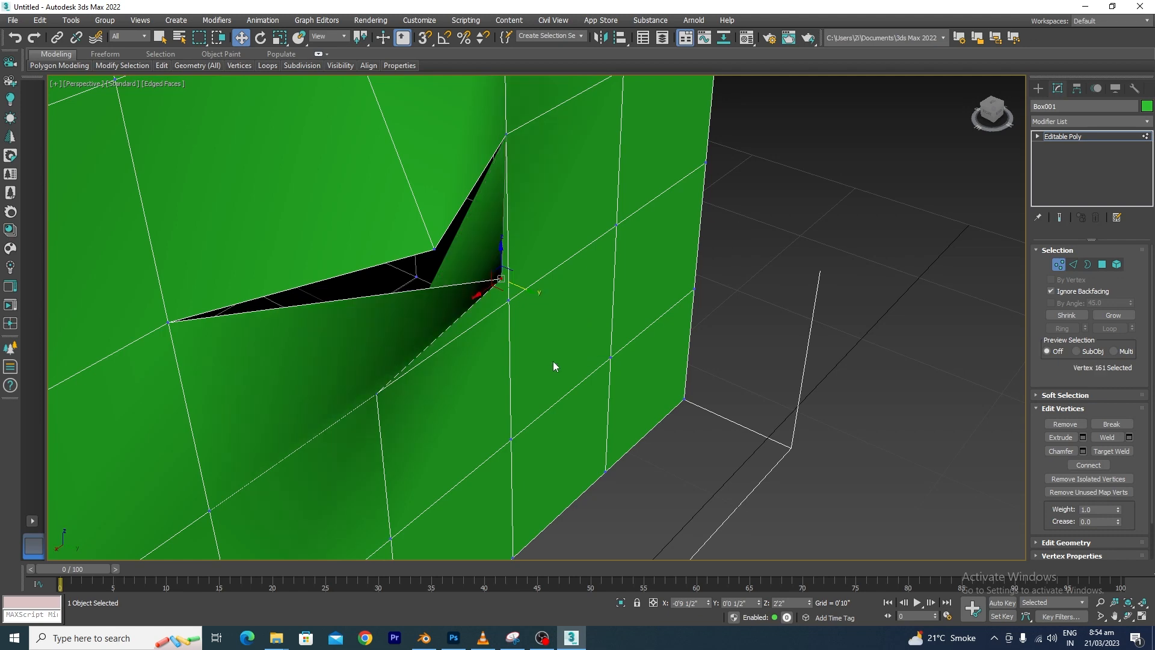
Step: Add the last split vertex to the selection and weld it to the joined one with a threshold of 0'8"
middle_click_drag(627, 378, 432, 239, "alt")
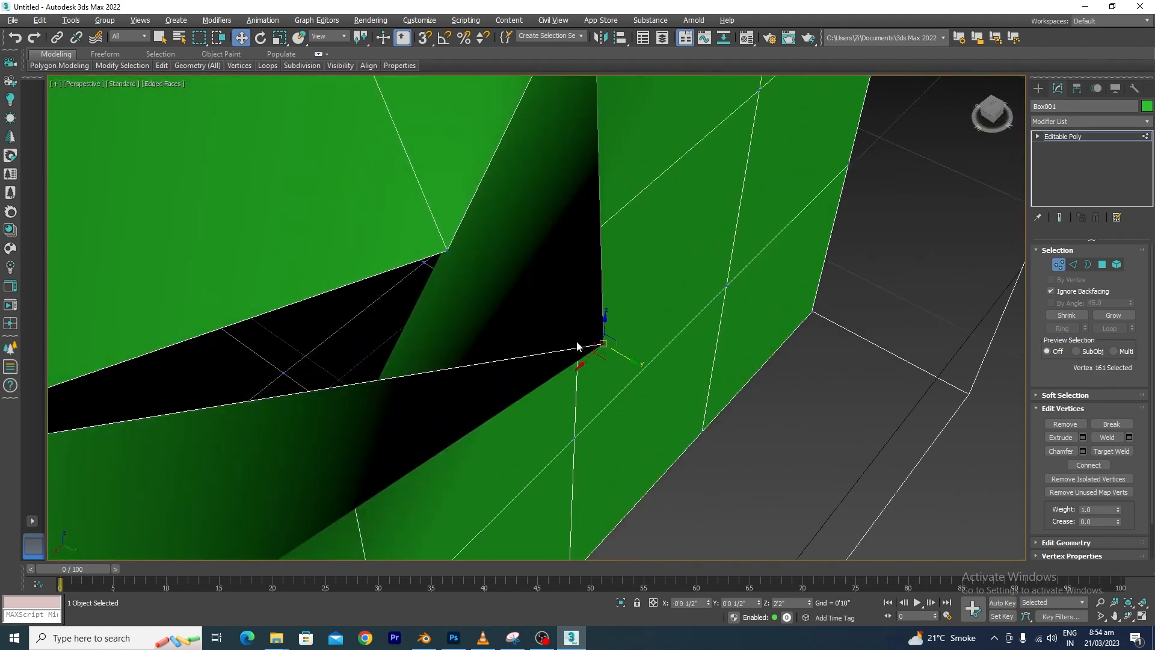
left_click(445, 260, "ctrl")
middle_click_drag(547, 366, 548, 342, "alt")
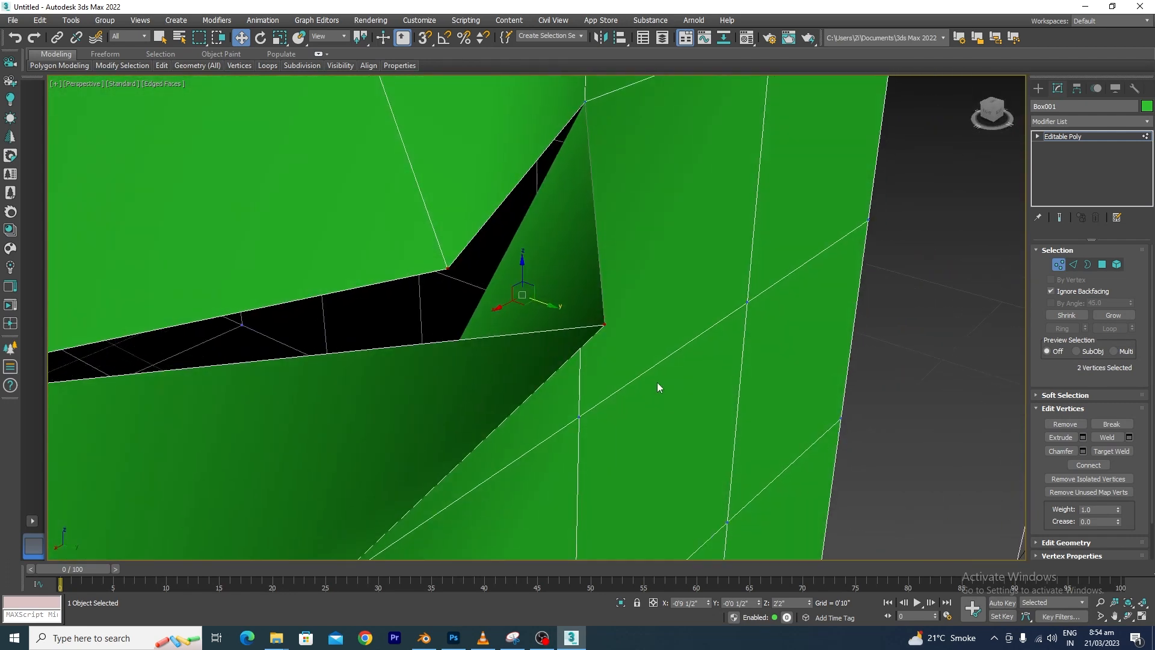
left_click(1130, 438)
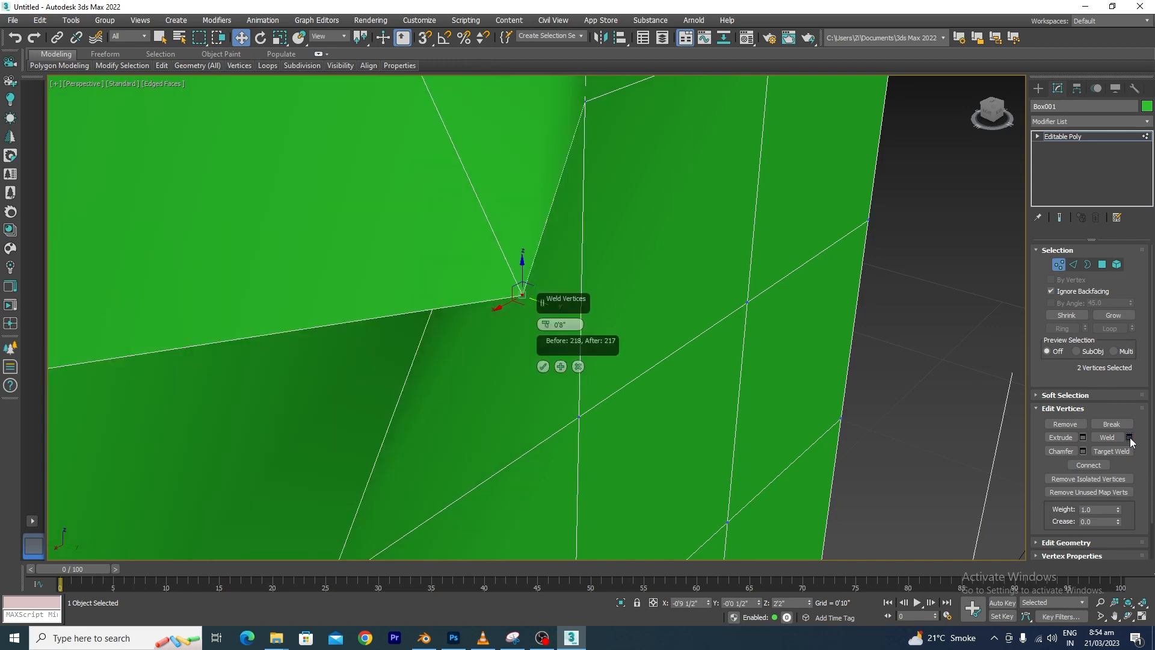
left_click(542, 367)
scroll(542, 367, "down", 3)
middle_click_drag(542, 367, 569, 339, "alt")
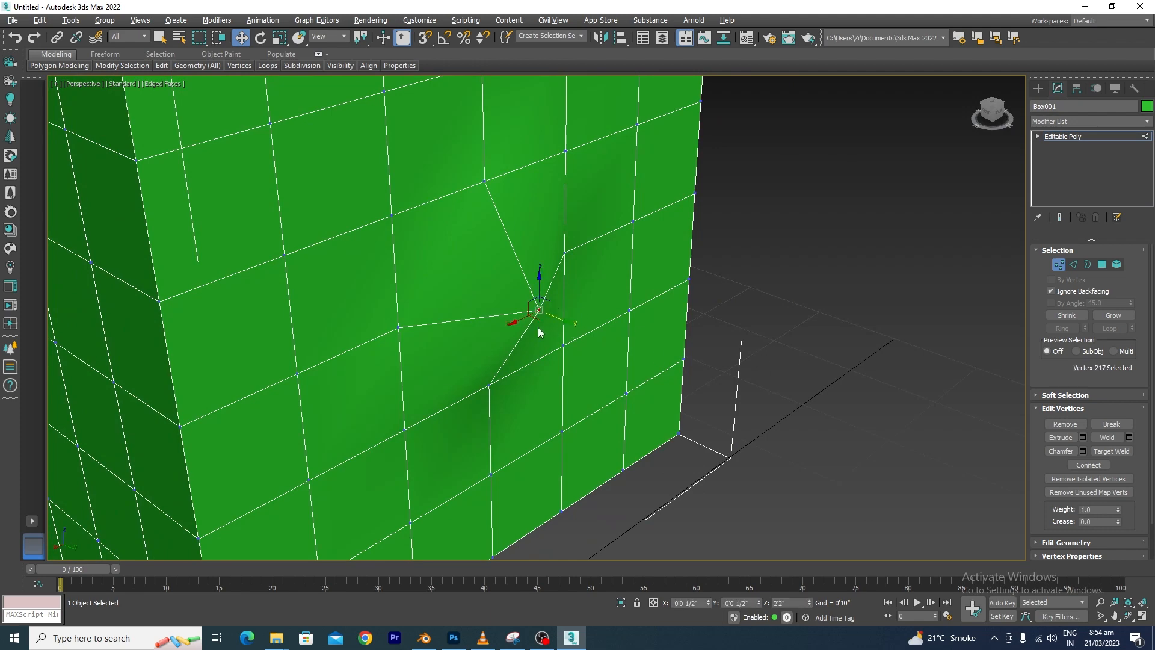
Step: Reselect the fully welded vertex and move it along the Y axis to test that the surrounding faces stay joined
mouse_move(557, 319)
left_mouse_down()
mouse_move(701, 387)
mouse_move(467, 259)
mouse_move(564, 323)
left_mouse_up()
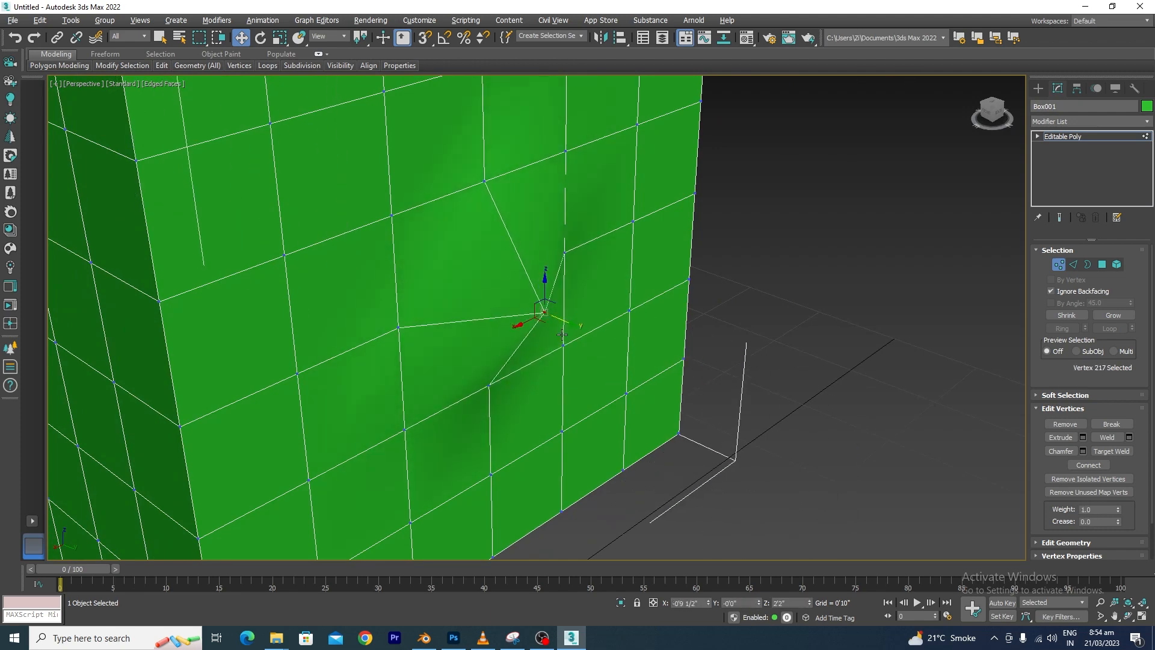
scroll(573, 337, "up", 4)
scroll(573, 333, "up", 1)
left_click(601, 346)
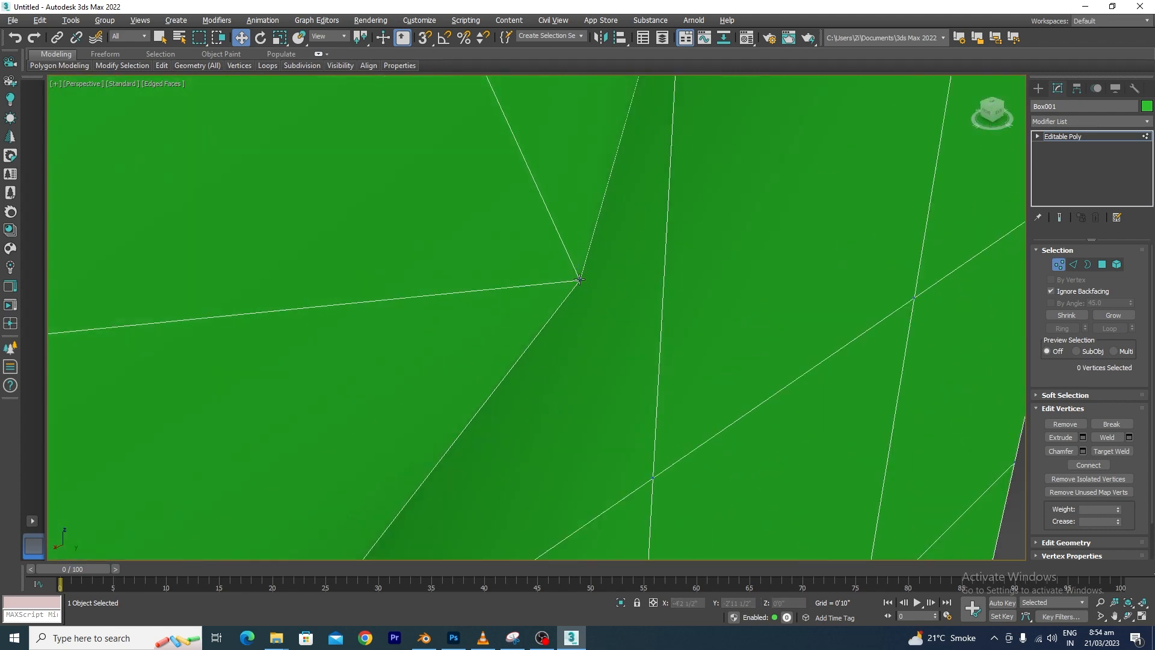
left_click(579, 279)
scroll(564, 298, "down", 2)
left_click_drag(529, 288, 406, 250)
scroll(536, 315, "down", 4)
middle_click_drag(540, 315, 545, 352, "alt")
left_click_drag(491, 291, 494, 294)
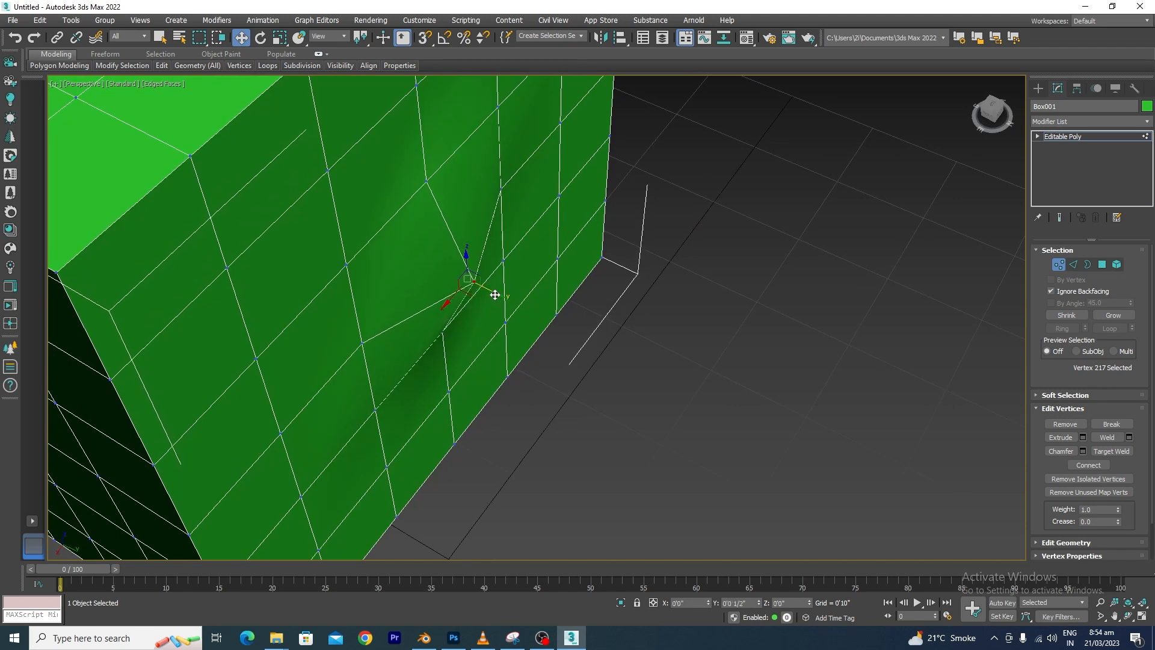
Step: Select a vertex on the box's top face and raise it to a height of about 4'8"
scroll(518, 356, "down", 7)
scroll(445, 270, "up", 5)
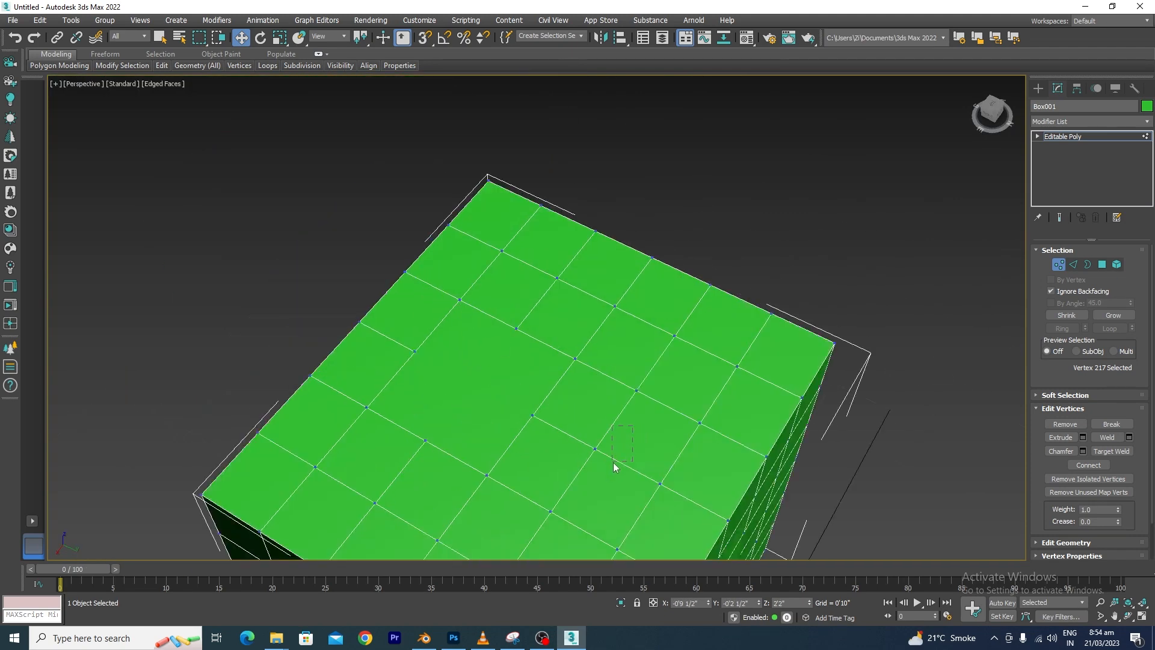
left_click_drag(613, 462, 578, 467)
middle_click_drag(584, 489, 621, 435, "alt")
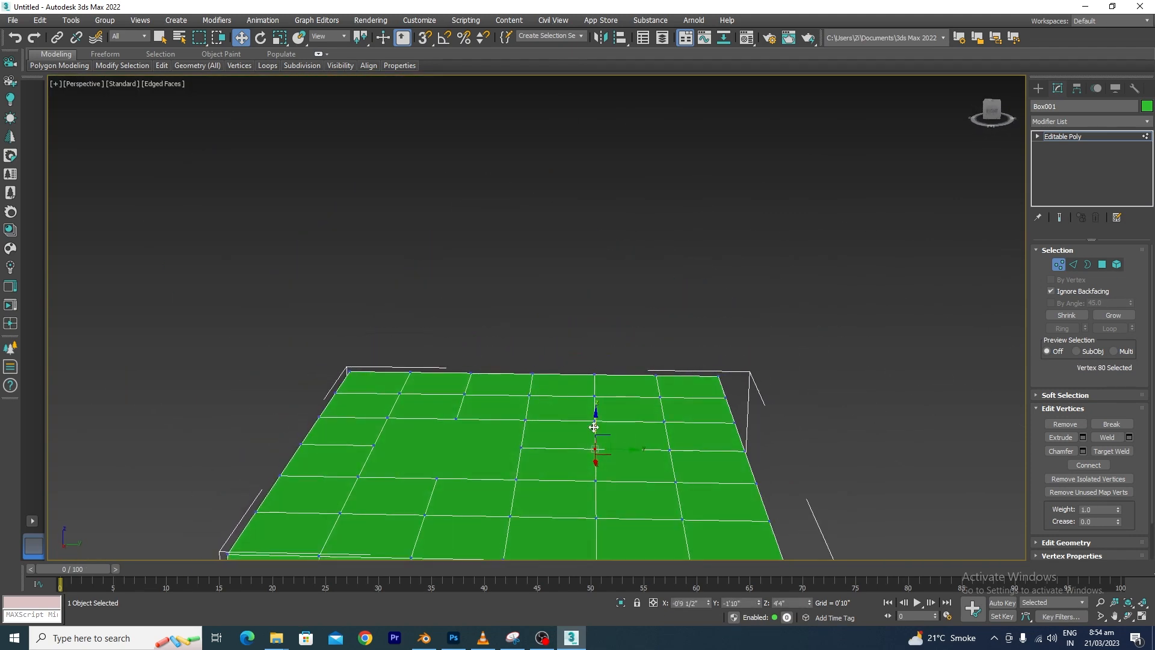
left_click_drag(594, 427, 612, 389)
middle_click_drag(614, 411, 710, 361, "alt")
scroll(928, 379, "up", 5)
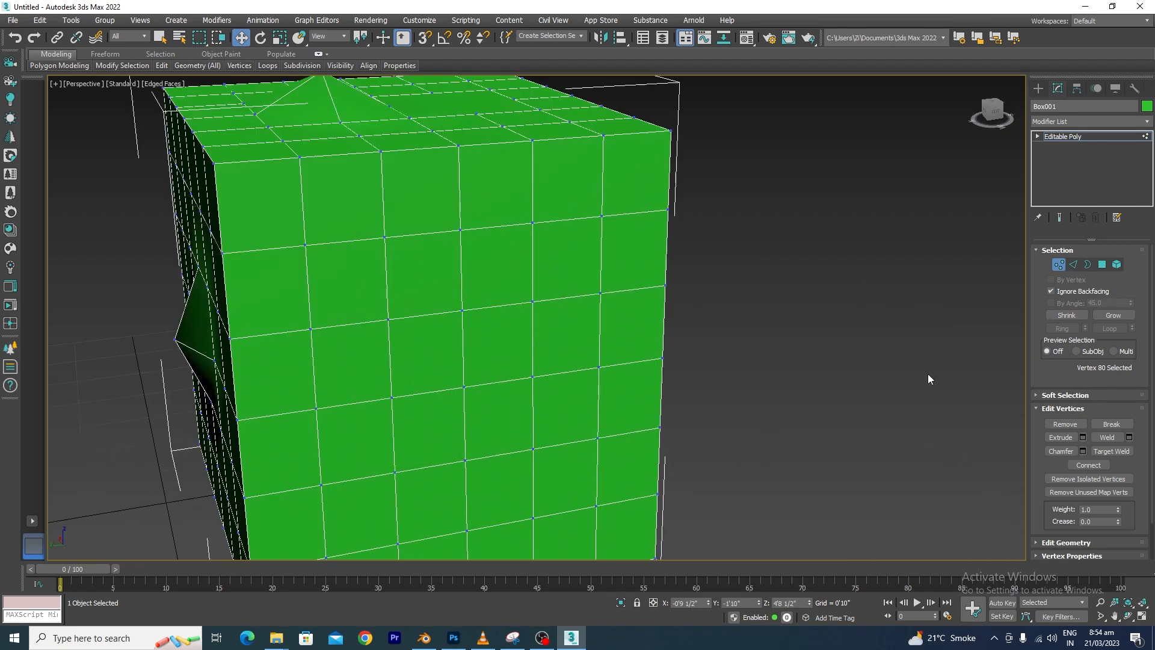
left_click(1112, 452)
scroll(538, 397, "up", 3)
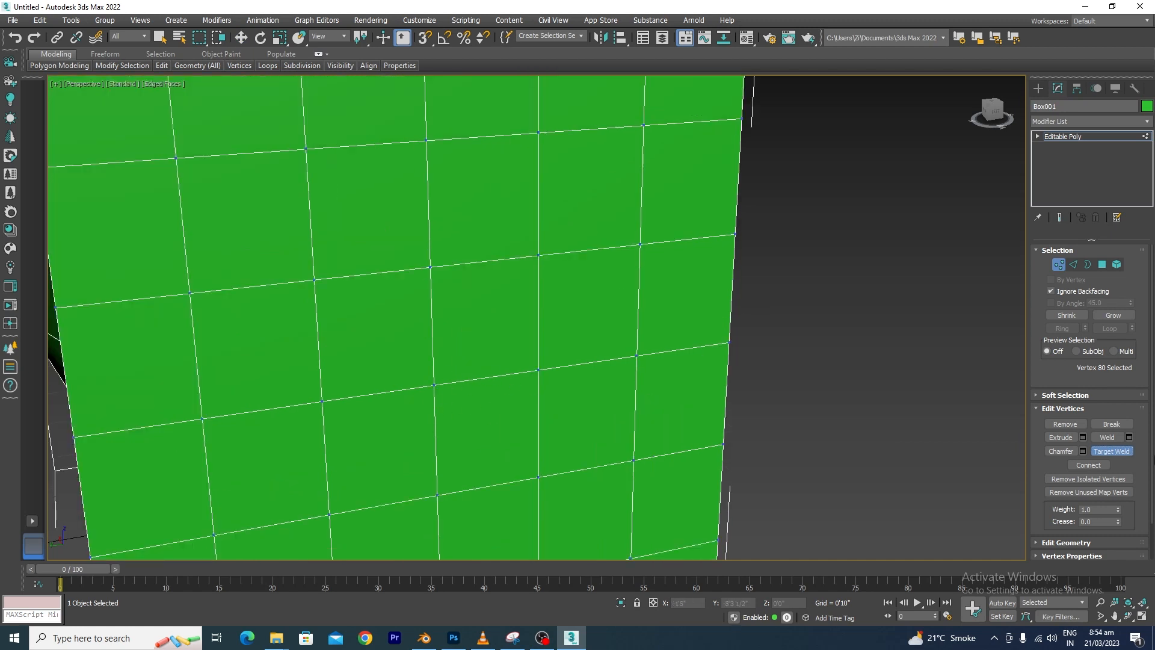
left_click(1114, 452)
Step: Select an inner vertex on the box's flat side face and break it into separate vertices
left_click(434, 385)
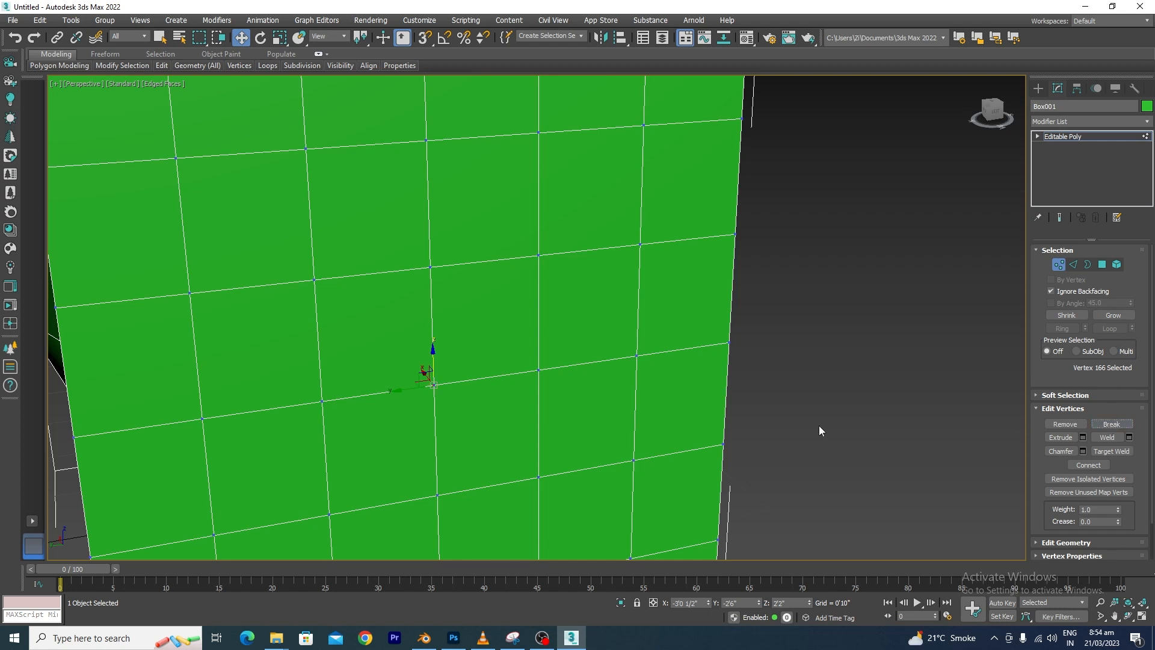
scroll(413, 400, "up", 6)
left_click(524, 366)
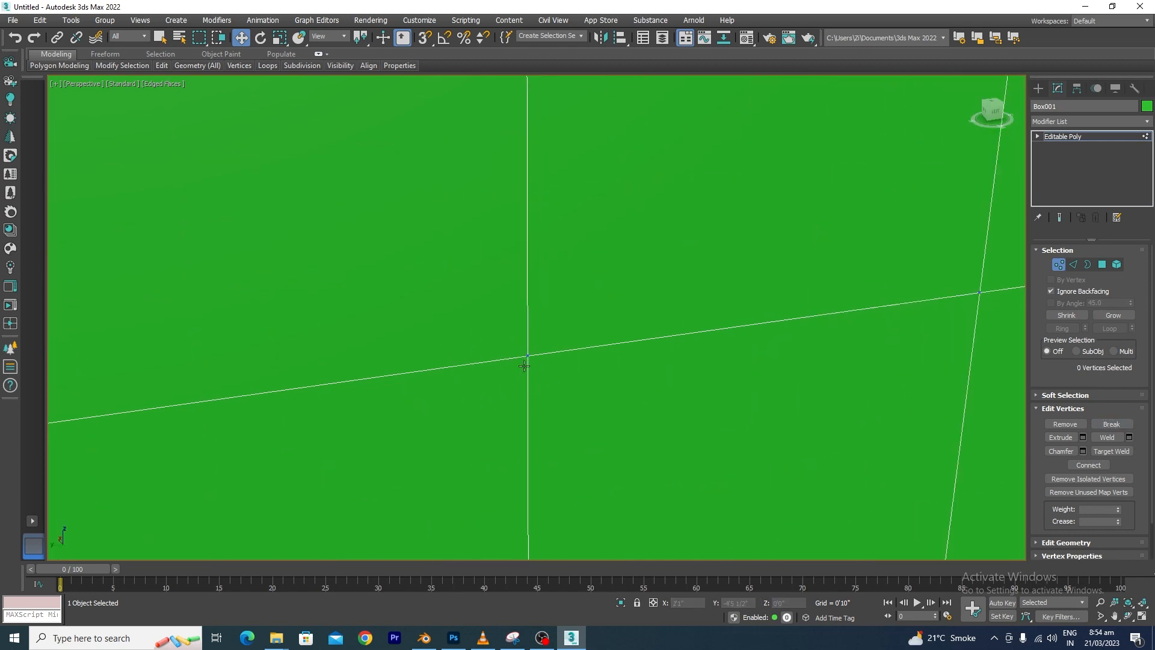
Step: Try moving two of the split vertices away from the broken point along the side face, and undo both moves
left_click(527, 357)
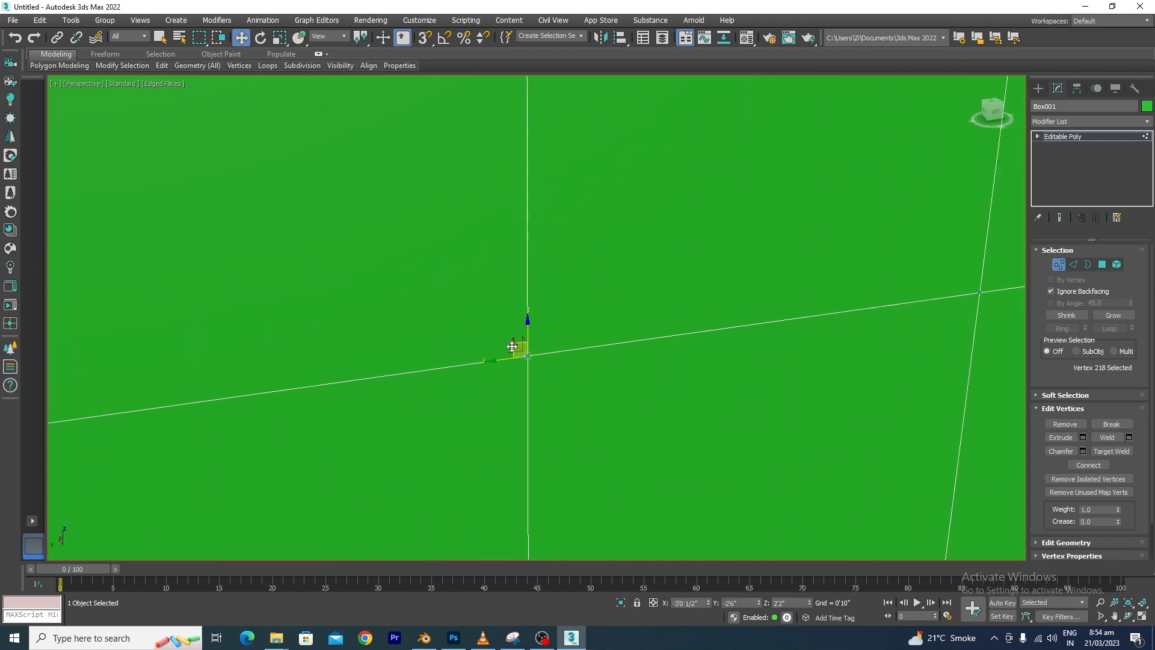
left_click_drag(514, 342, 601, 431)
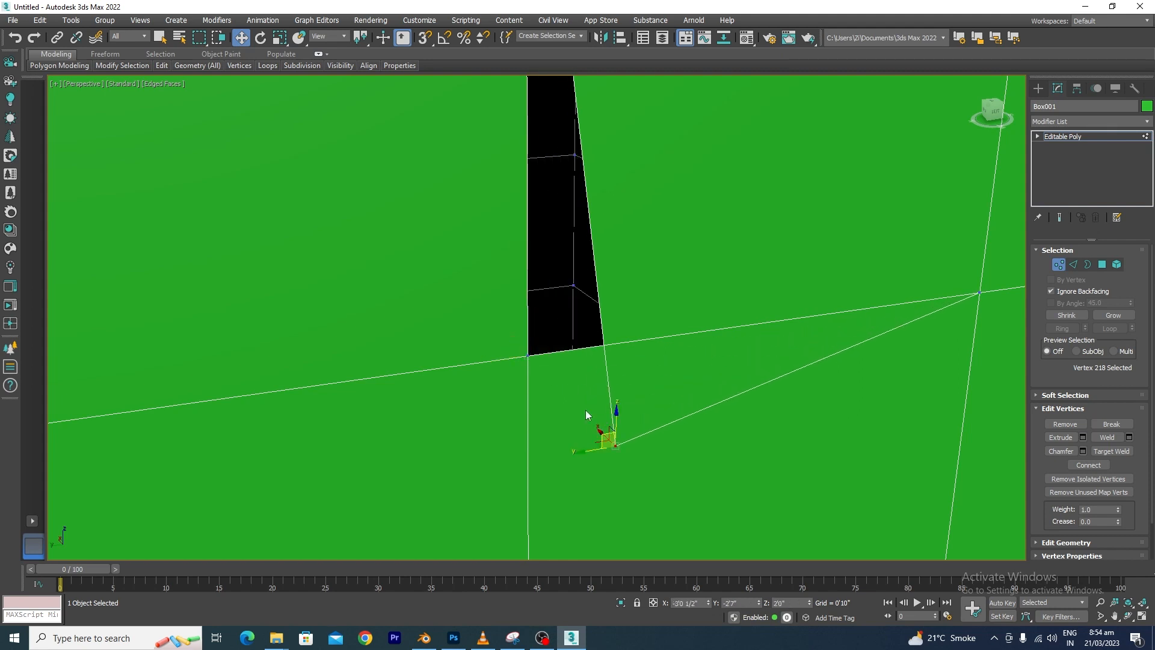
left_click(529, 355)
left_click_drag(514, 344, 615, 443)
middle_click_drag(655, 420, 699, 396, "alt")
middle_click_drag(726, 349, 740, 393, "alt")
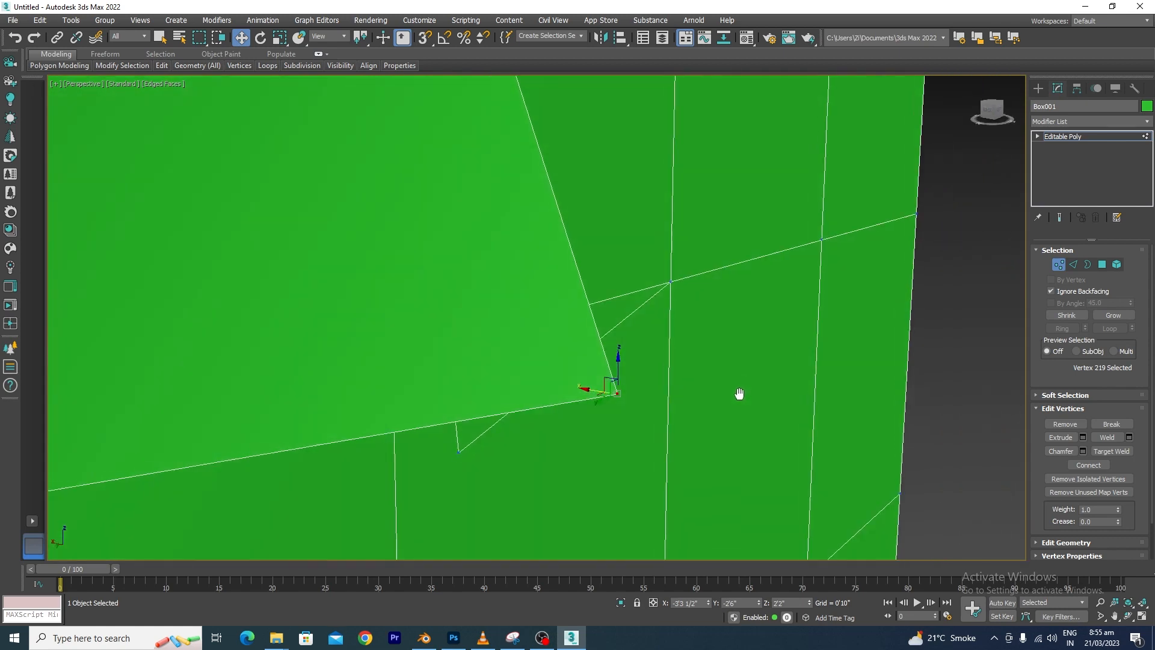
scroll(515, 448, "down", 4)
left_click(489, 449)
scroll(525, 432, "down", 2)
middle_click_drag(525, 432, 454, 424, "alt")
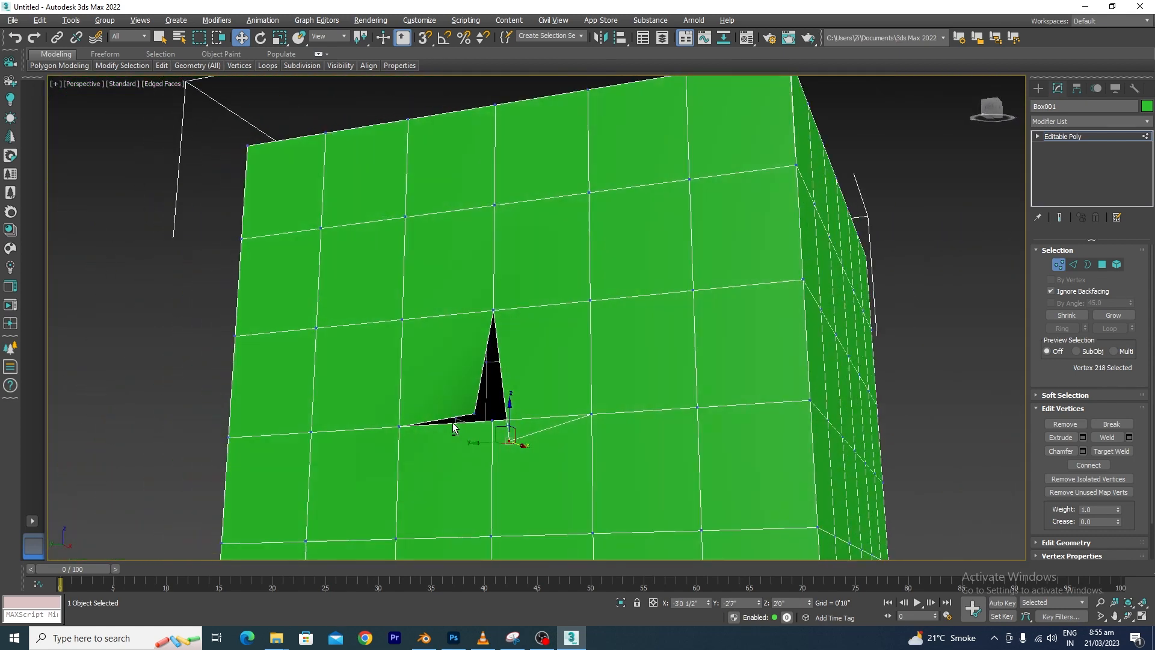
key("ctrl+z")
key("ctrl+z")
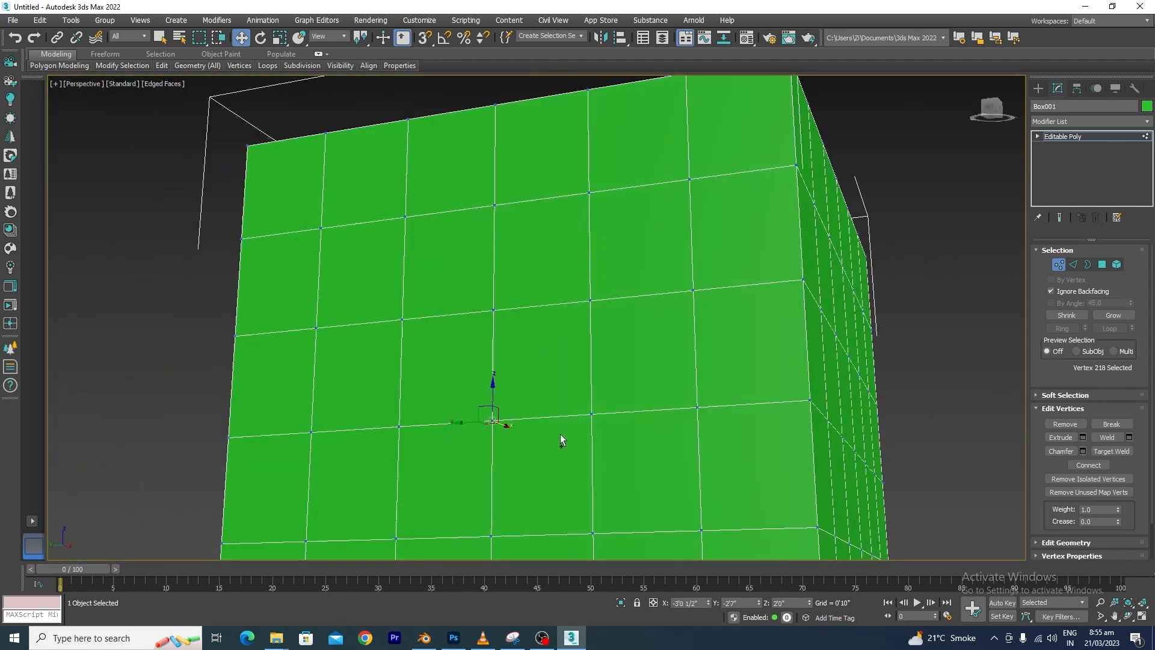
Step: Pull two of the split vertices outward from the side face so their faces separate
middle_click_drag(520, 432, 632, 490, "alt")
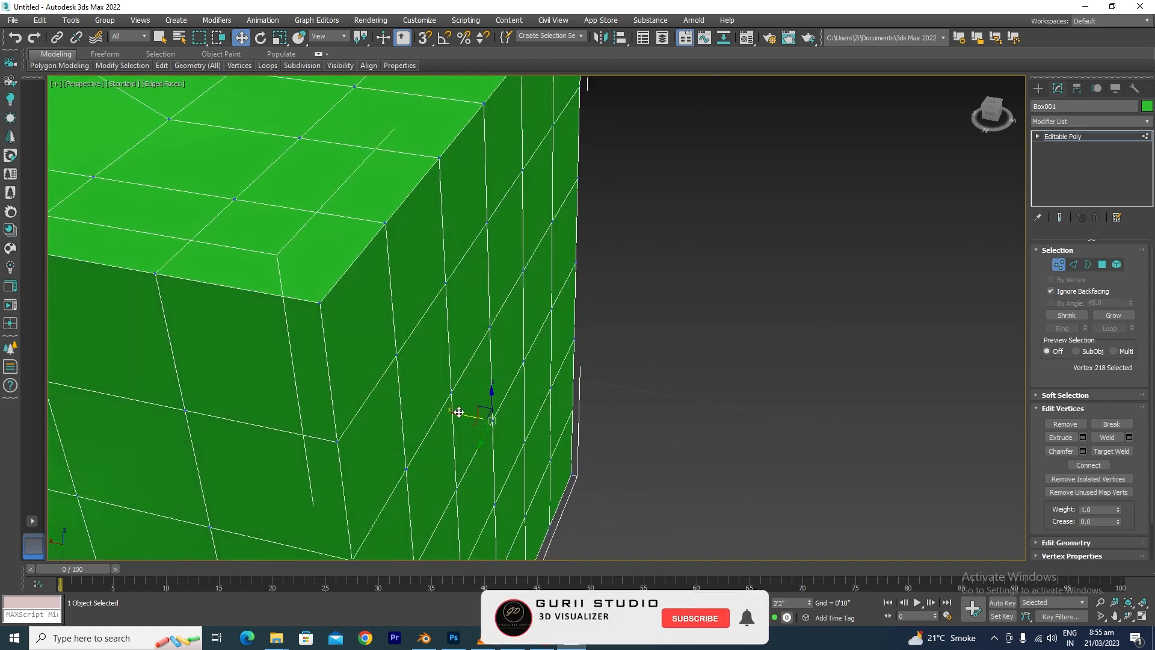
key("ctrl+y")
scroll(495, 442, "up", 4)
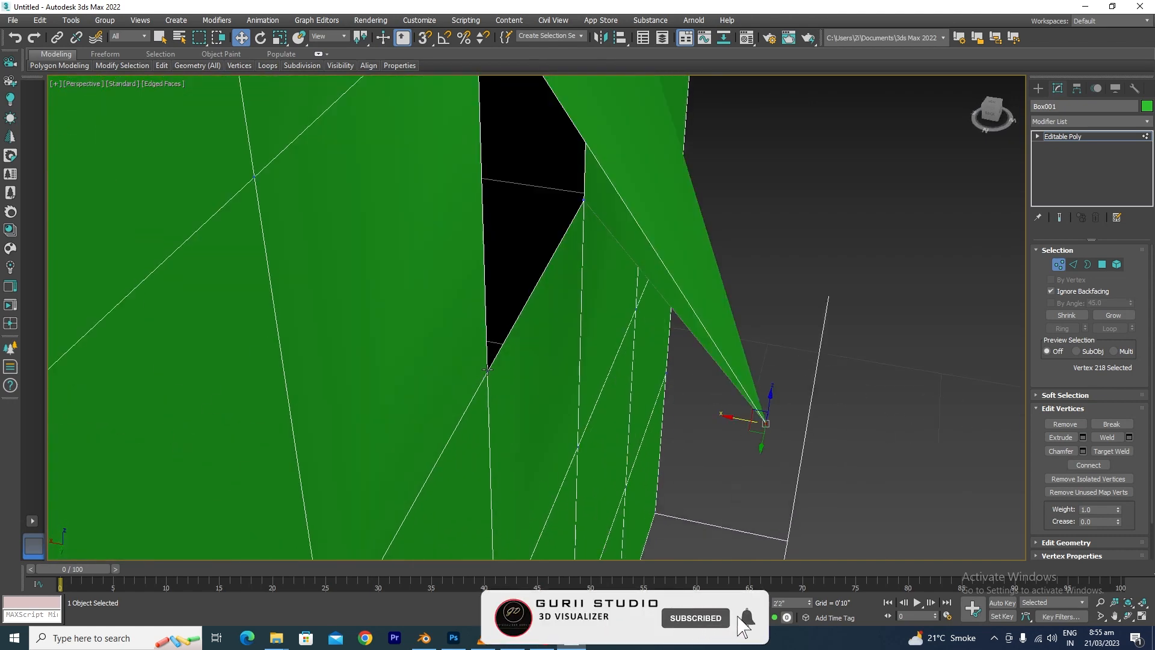
left_click(487, 372)
scroll(578, 443, "down", 6)
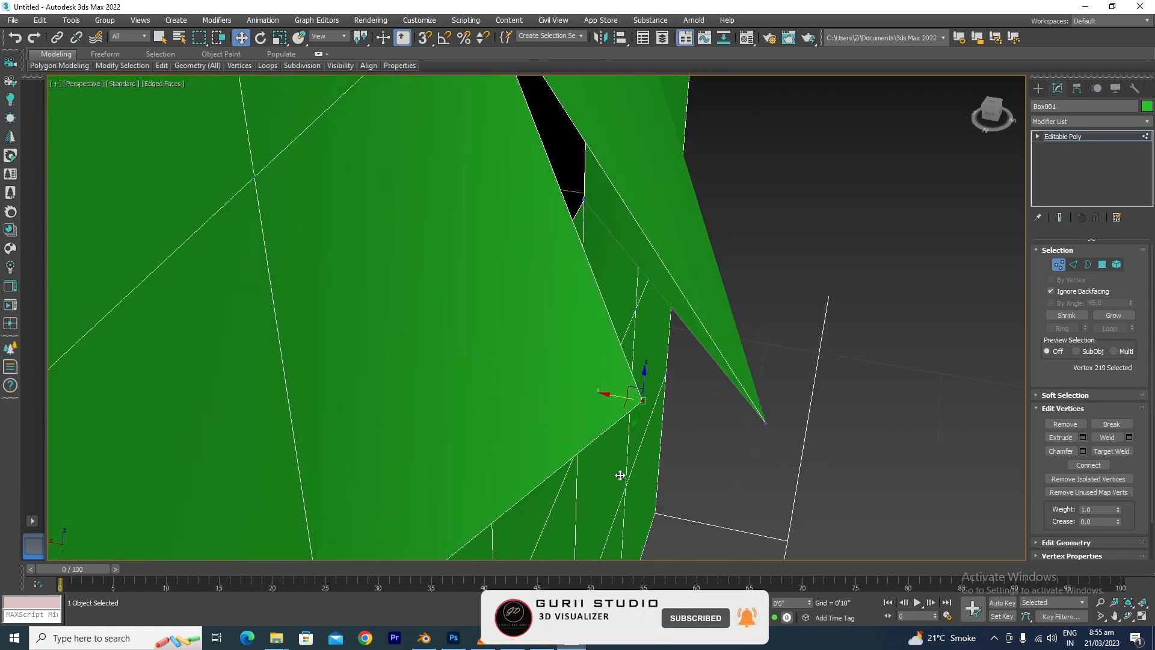
middle_click_drag(691, 426, 570, 415, "alt")
Step: Pull a third split vertex outward from the side face and clear the vertex selection
scroll(619, 338, "up", 5)
scroll(632, 338, "down", 1)
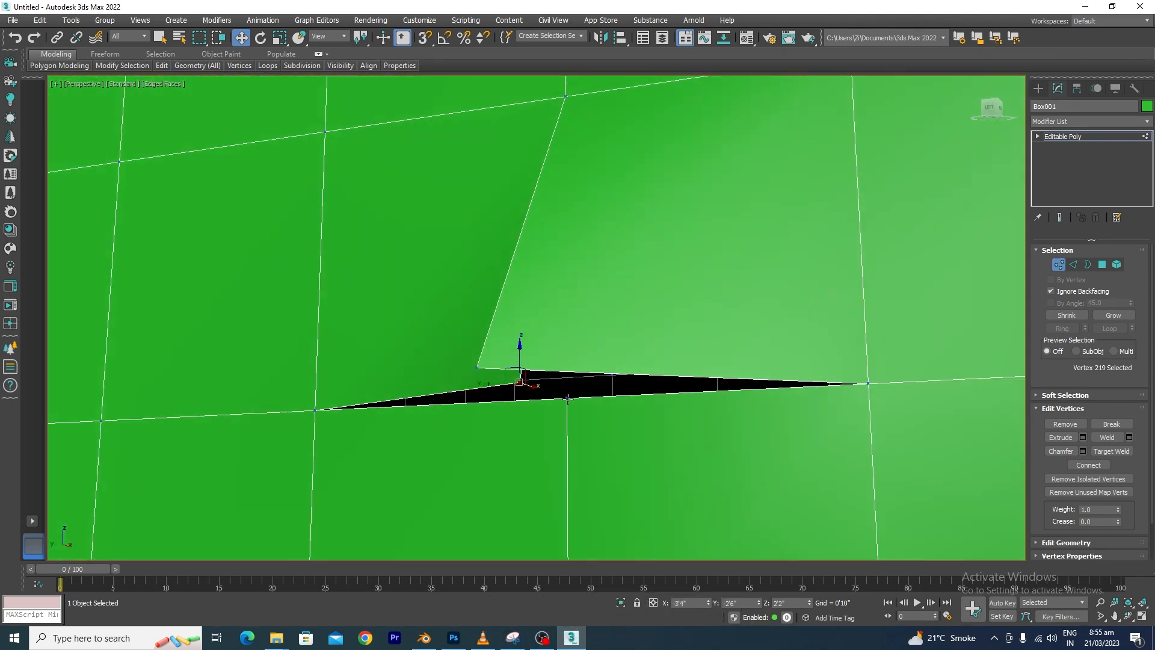
left_click(565, 398)
left_click_drag(575, 401, 542, 541)
left_click(565, 398)
middle_click_drag(605, 404, 567, 391, "alt")
left_click(519, 384)
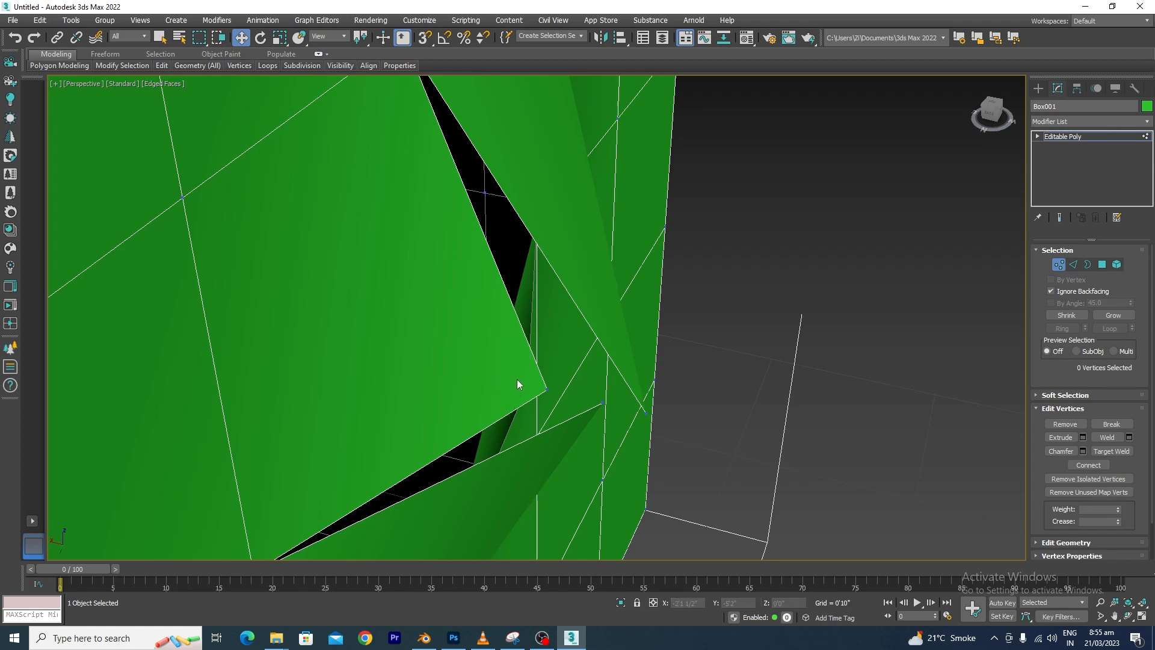
Step: Select the fourth split vertex at the broken point and pull it farther outward from the box's side face
scroll(592, 411, "down", 15)
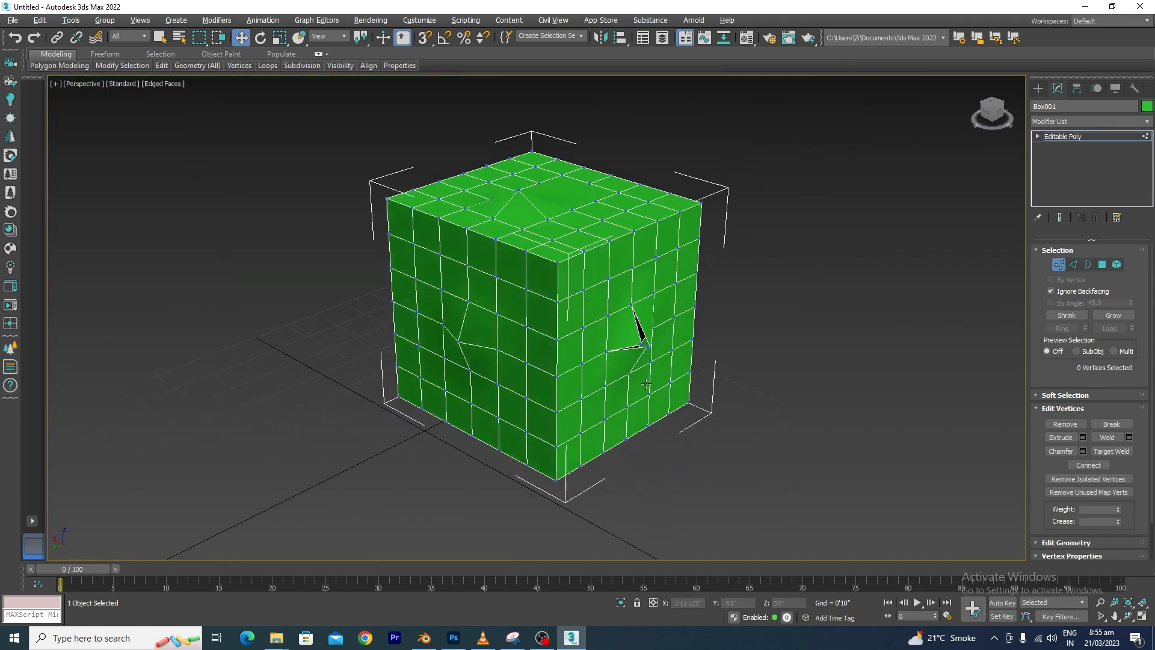
scroll(630, 380, "up", 12)
scroll(626, 328, "up", 10)
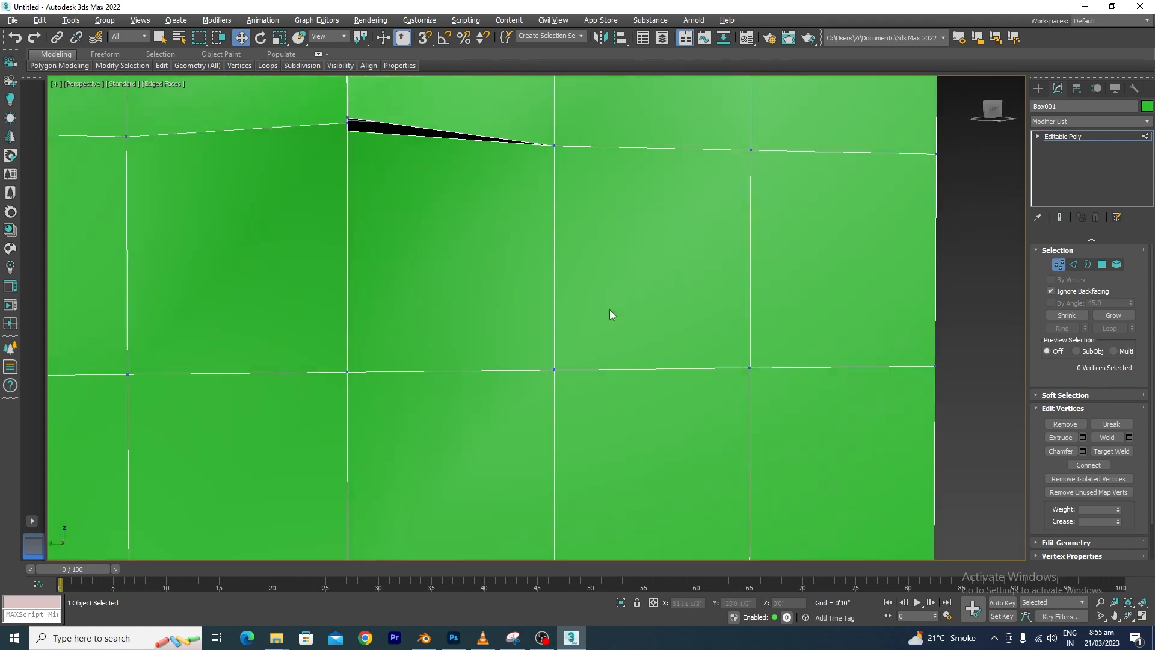
middle_click_drag(610, 310, 600, 312, "alt")
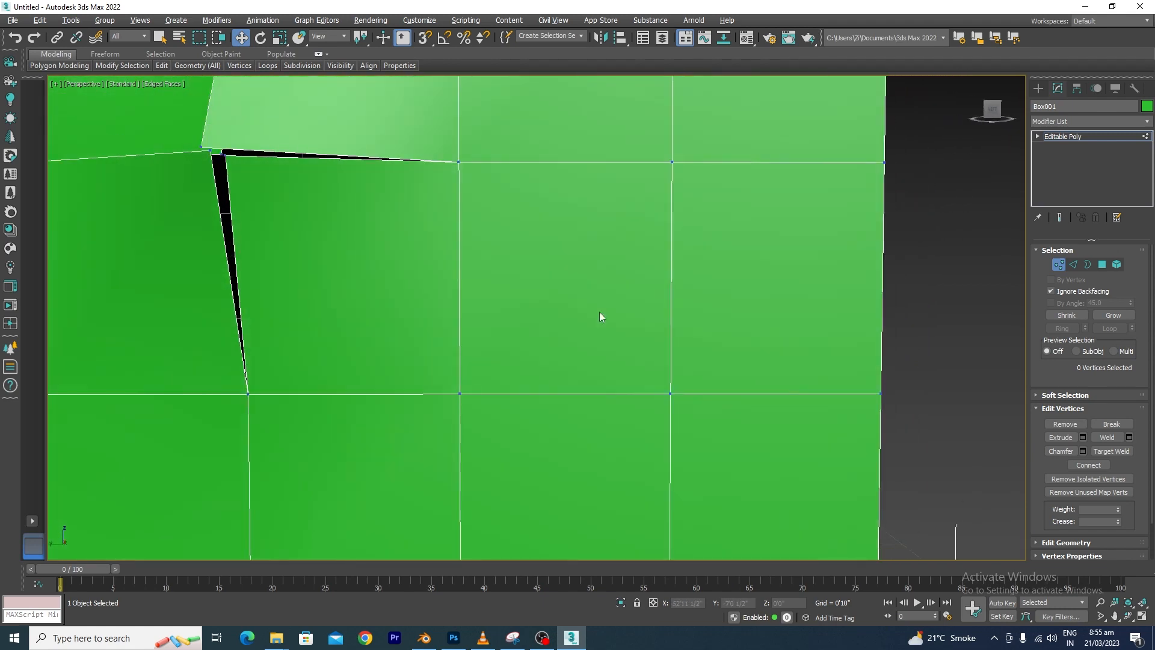
left_click(225, 156)
scroll(276, 209, "up", 1)
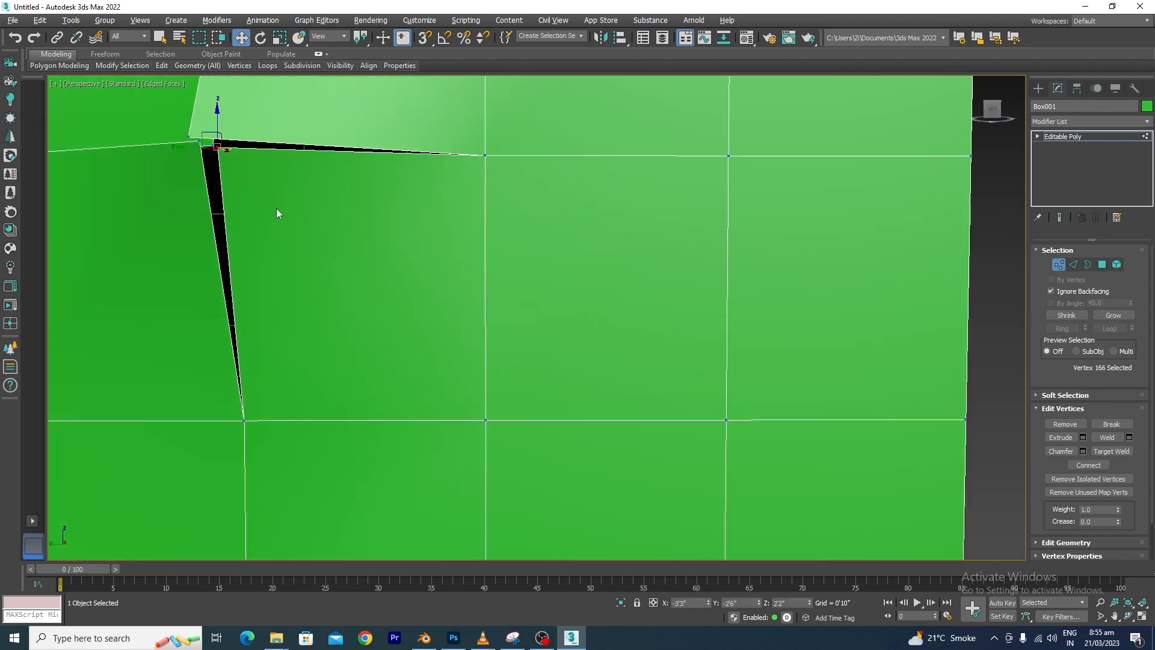
middle_click_drag(276, 208, 399, 267, "alt")
scroll(399, 268, "down", 10)
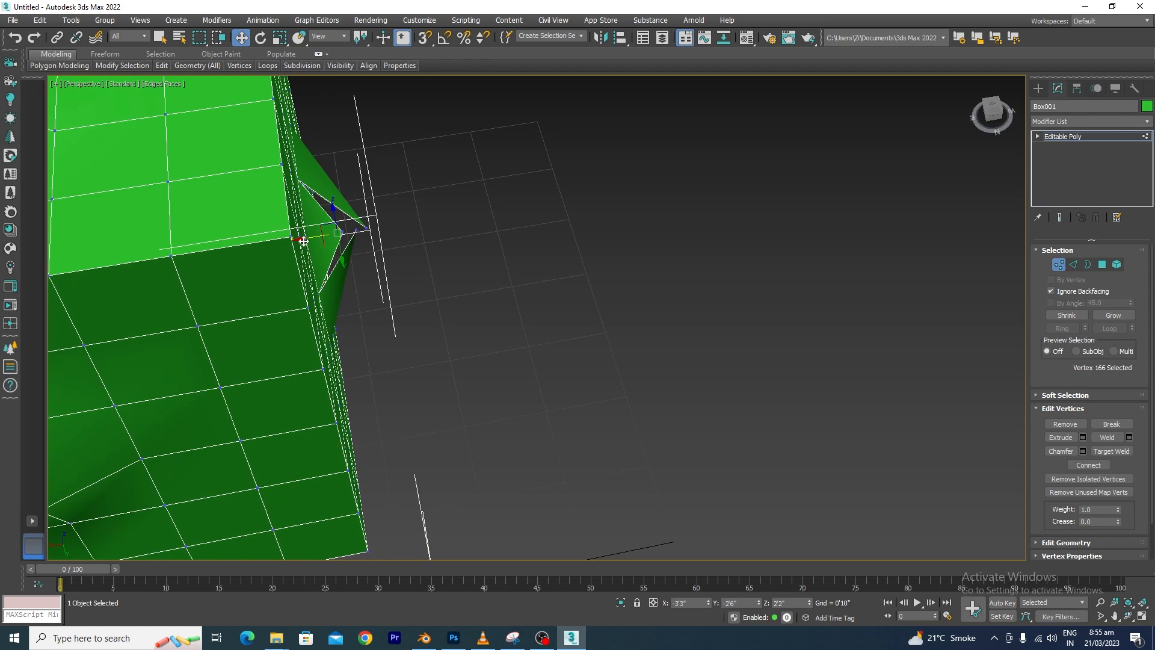
middle_click_drag(304, 240, 480, 331, "alt")
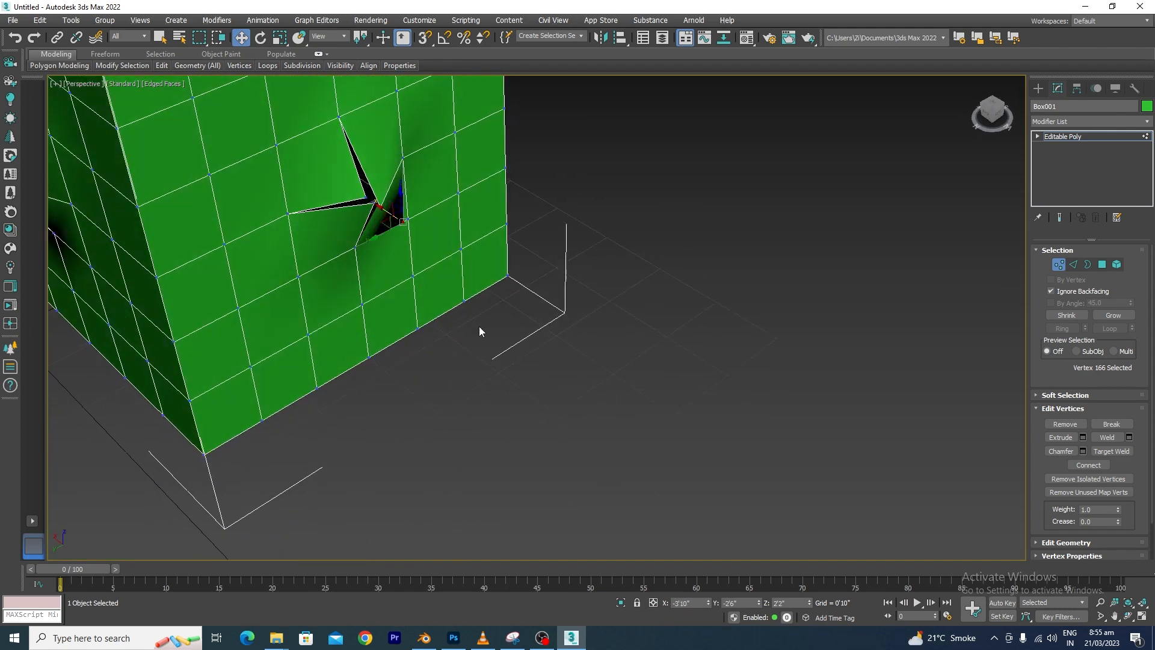
Step: Target-weld the outermost split vertex onto the upper neighbouring split vertex at the broken point
left_click(1120, 453)
scroll(333, 192, "up", 5)
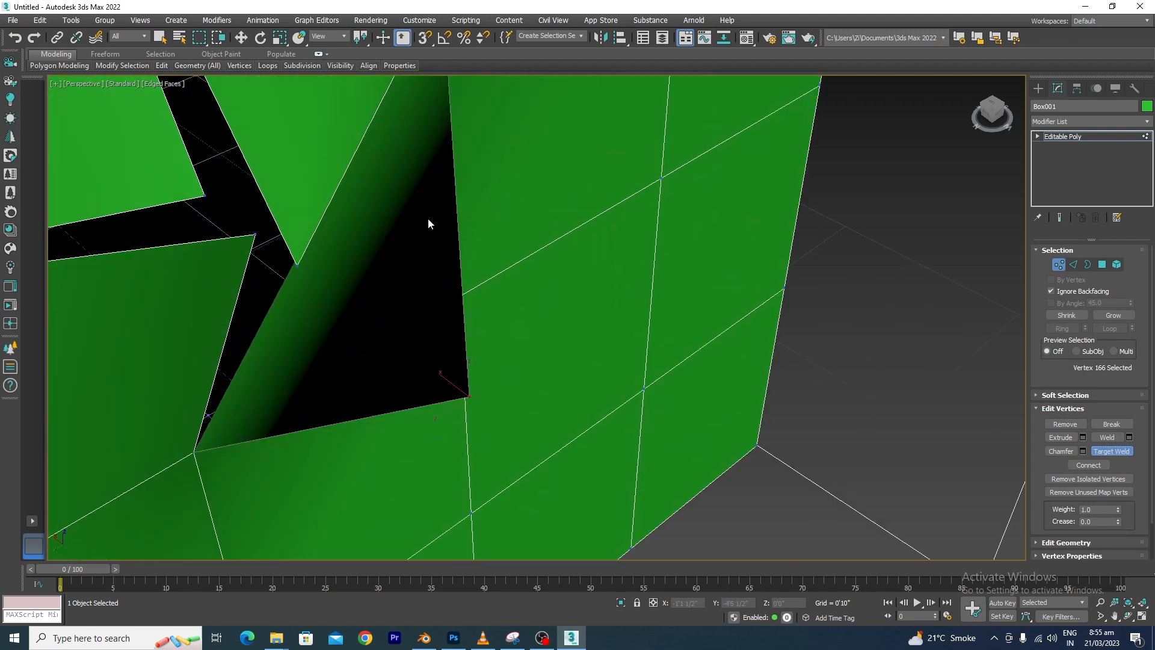
left_click(470, 396)
left_click(297, 265)
Step: Target-weld the split vertex of the lower face onto the corner vertex of the large face across the gap
middle_click_drag(349, 266, 467, 343, "alt")
scroll(291, 248, "up", 2)
scroll(291, 244, "up", 3)
scroll(401, 312, "down", 2)
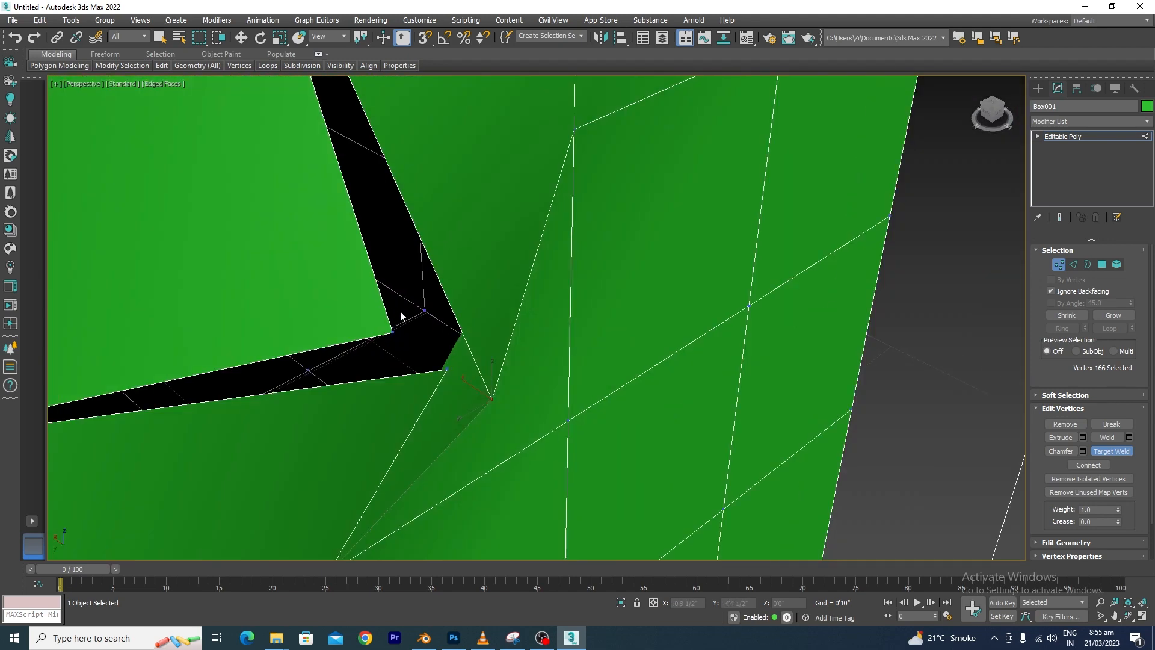
left_click(446, 370)
left_click(392, 332)
Step: Drop the pending weld, then target-weld the two remaining split vertices together to close the gap
scroll(414, 312, "down", 5)
mouse_move(457, 380)
middle_mouse_down("alt")
mouse_move(420, 345)
mouse_move(449, 374)
middle_mouse_up("alt")
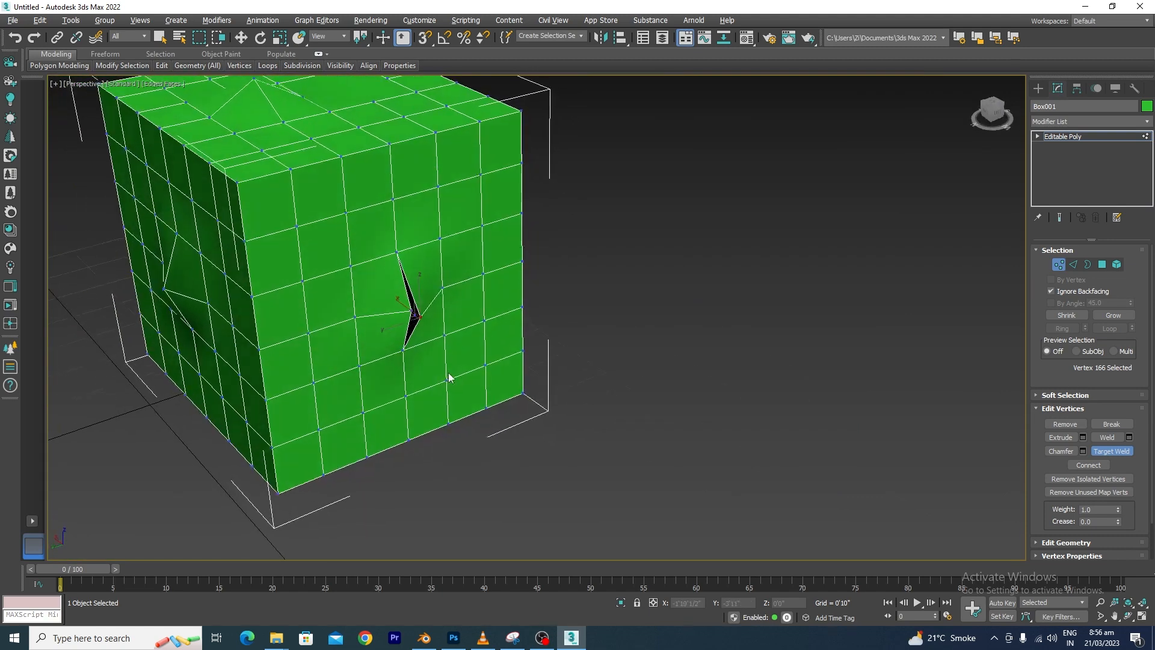
scroll(448, 378, "up", 6)
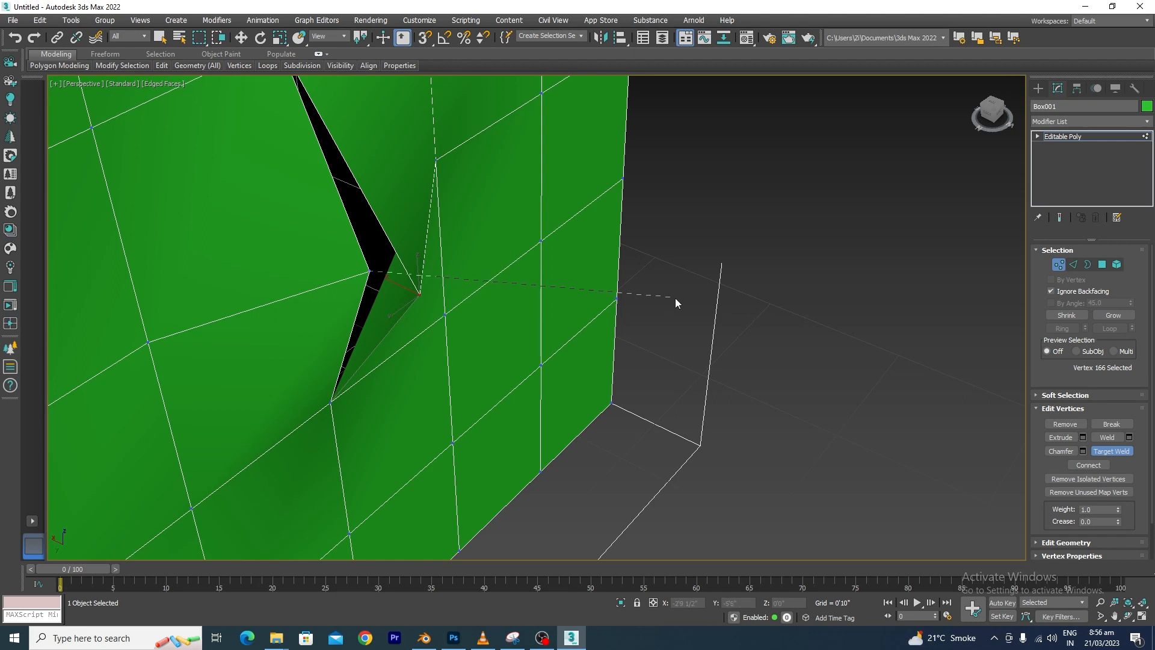
key("w")
left_click(528, 277)
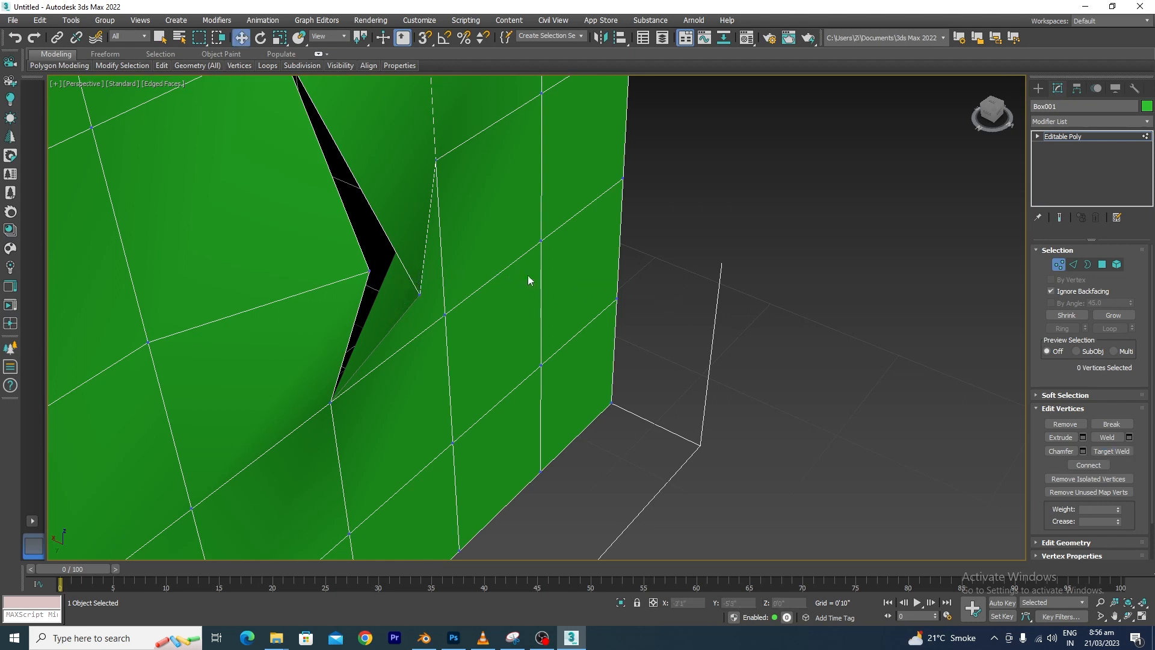
scroll(370, 272, "up", 4)
left_click(383, 276)
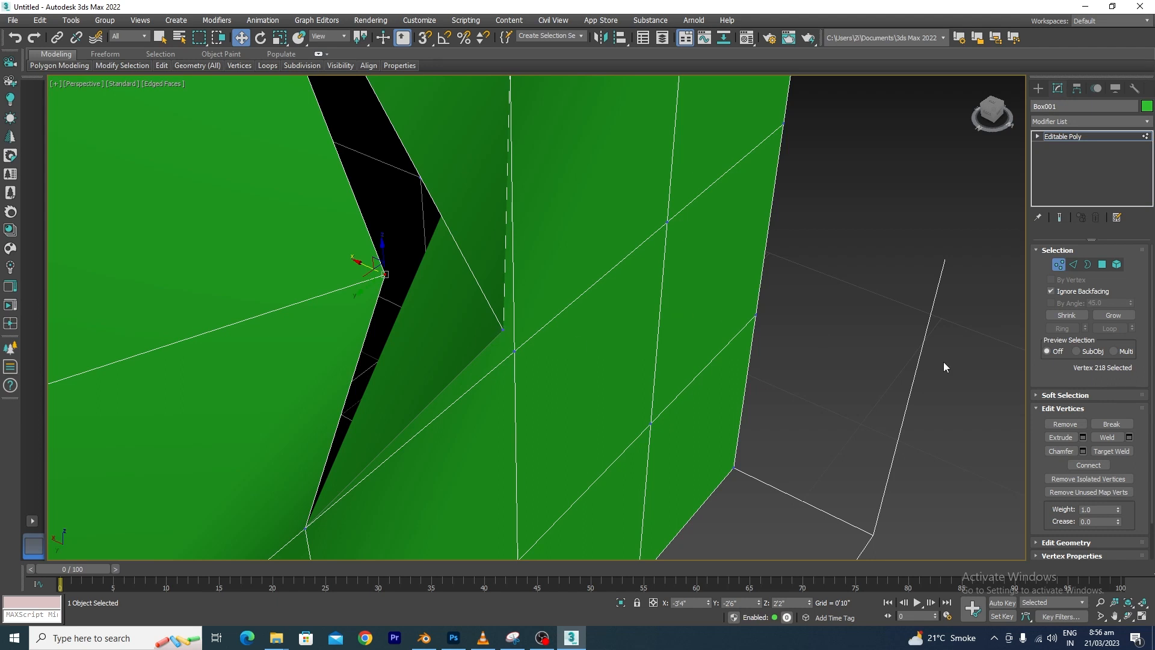
left_click(1111, 451)
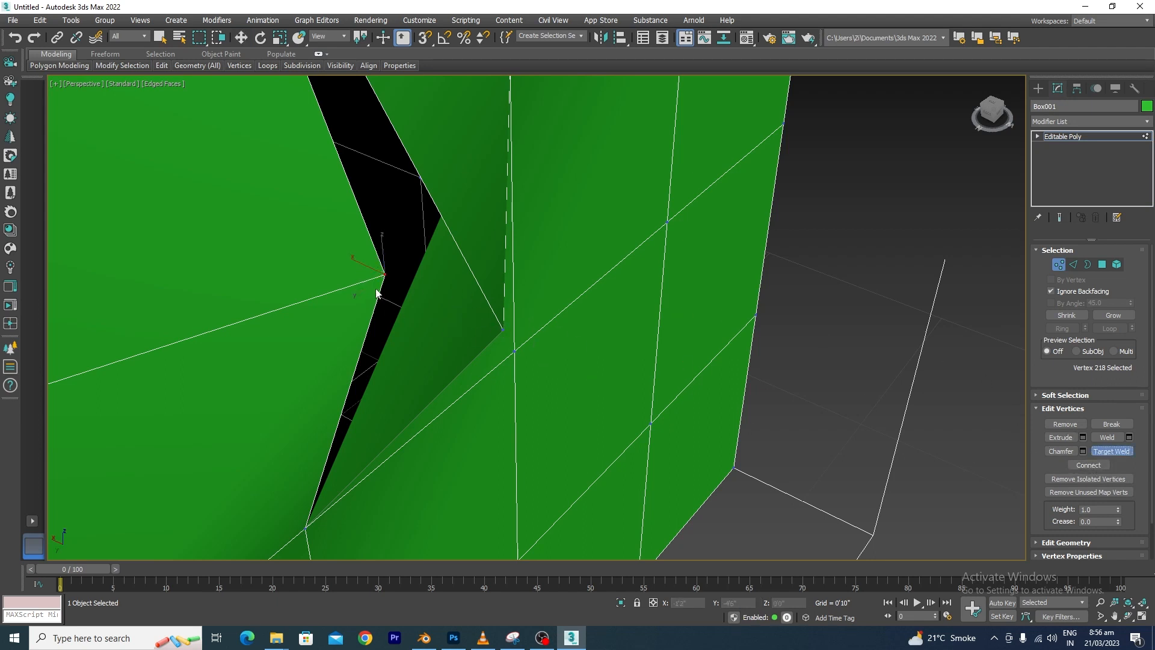
left_click(502, 329)
Step: Examine the welded point on the side face from several angles and distances
scroll(480, 308, "down", 3)
middle_click_drag(606, 405, 572, 410, "alt")
scroll(692, 351, "down", 5)
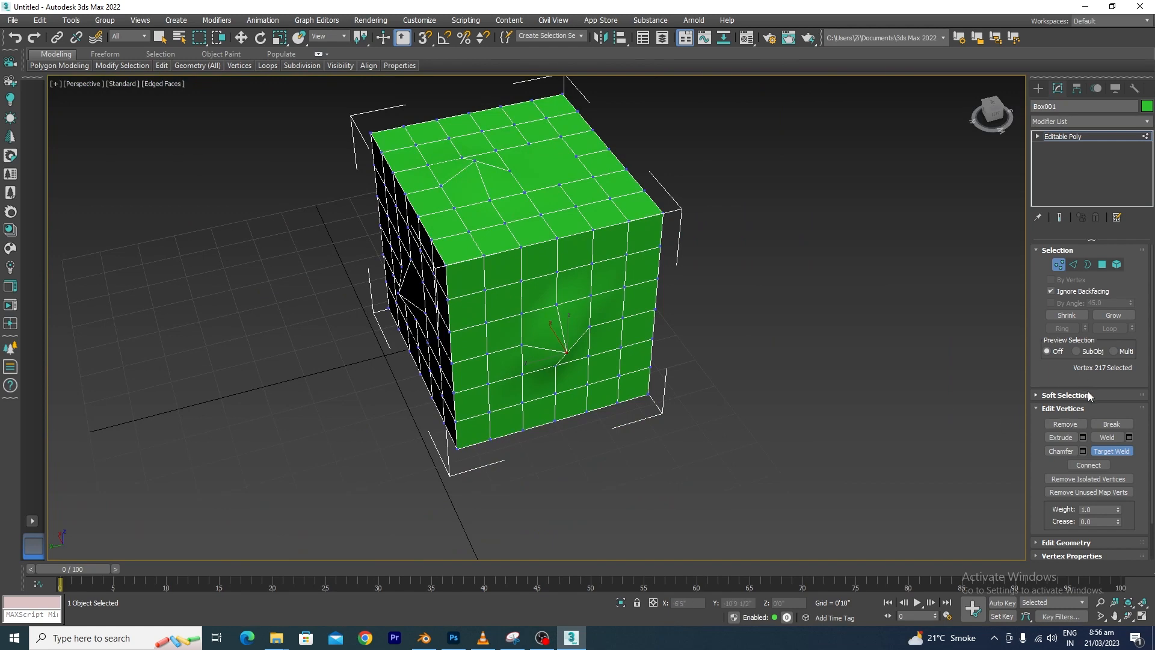
middle_click_drag(660, 370, 671, 335, "alt")
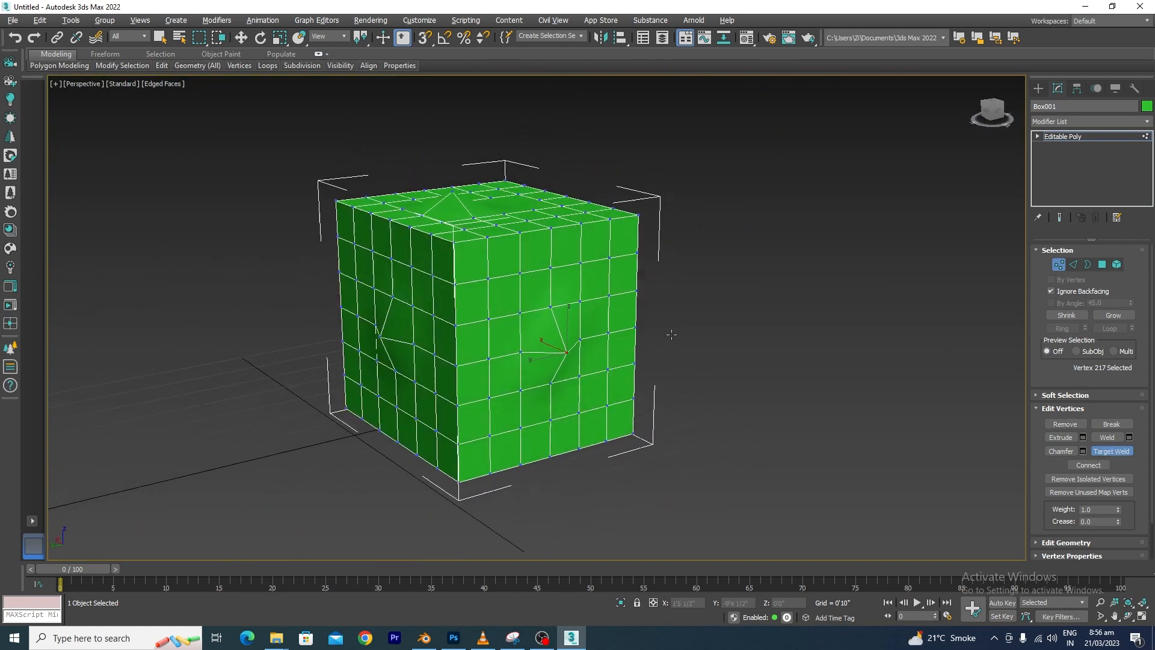
scroll(544, 356, "up", 3)
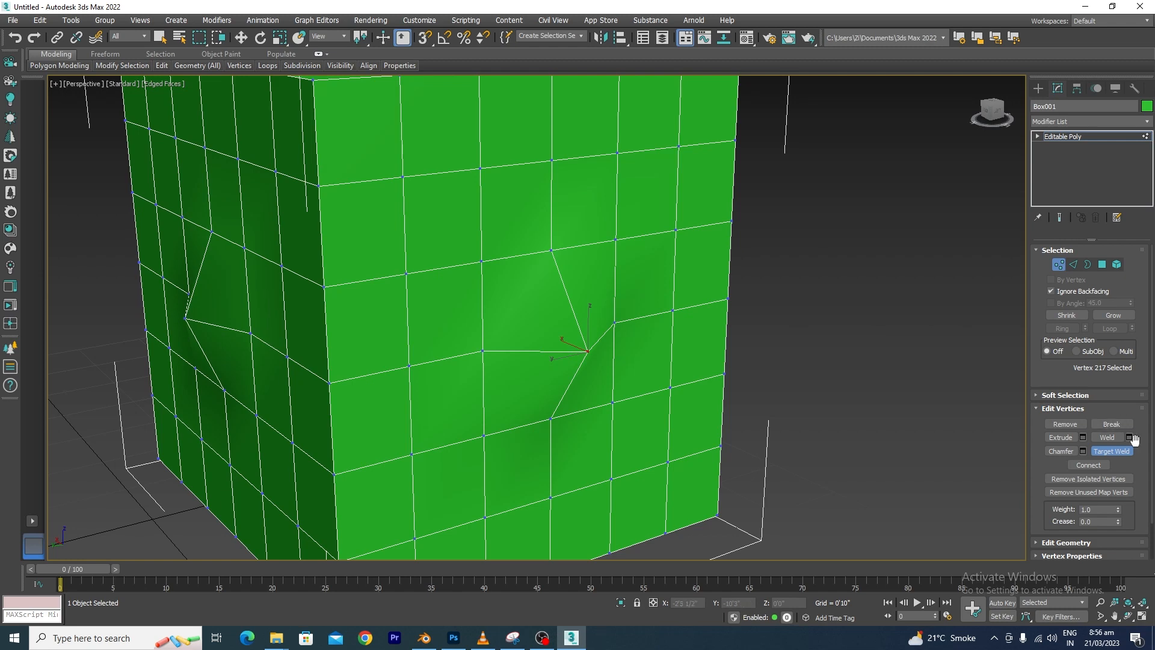
scroll(775, 425, "down", 5)
middle_click_drag(774, 421, 764, 435, "alt")
scroll(648, 361, "up", 5)
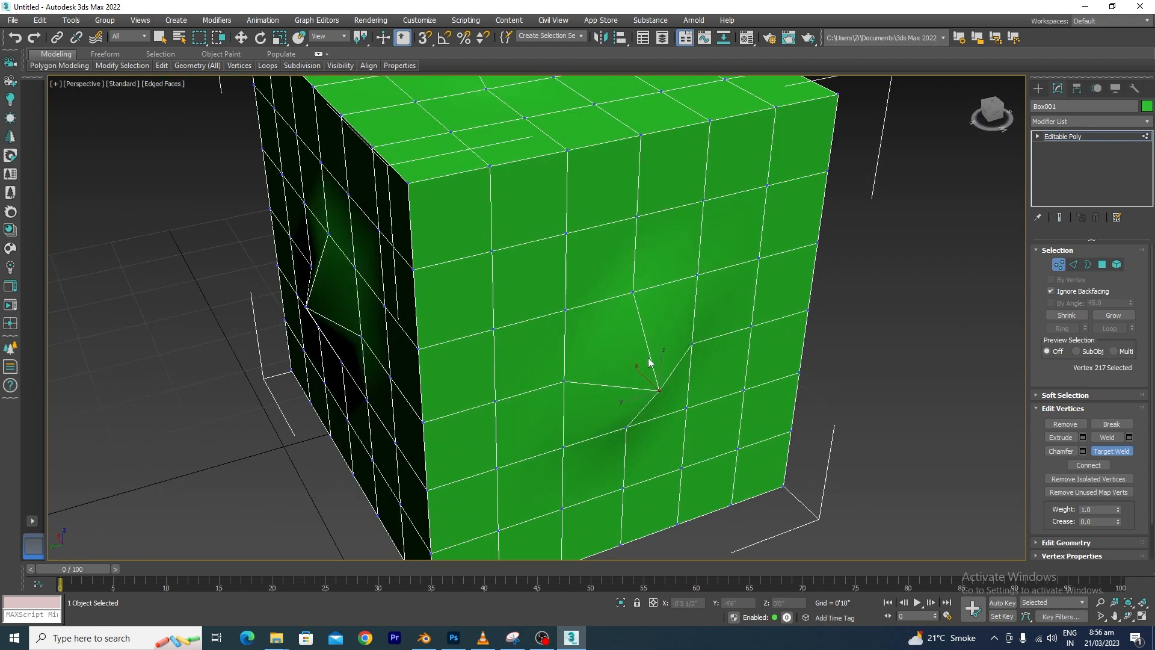
scroll(659, 385, "down", 5)
middle_click_drag(658, 385, 774, 433, "alt")
scroll(900, 415, "up", 3)
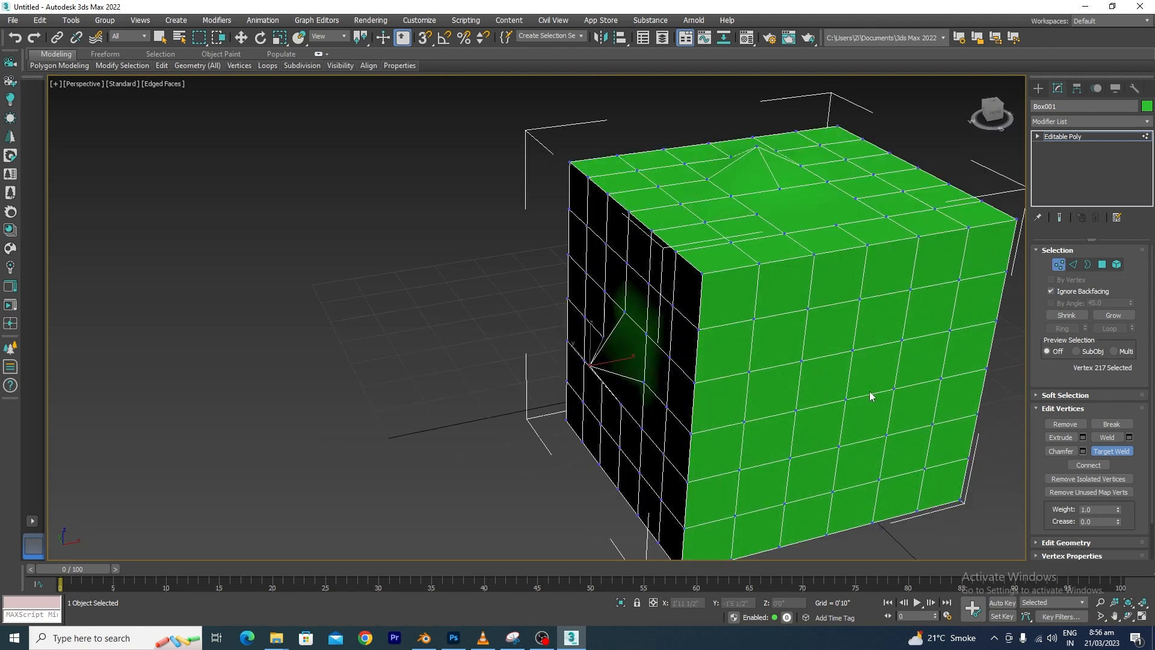
Step: Leave Target Weld and extrude an inner vertex of the adjacent flat side face with height 1'4 1/2" and width 0'5 1/2"
left_click(1055, 265)
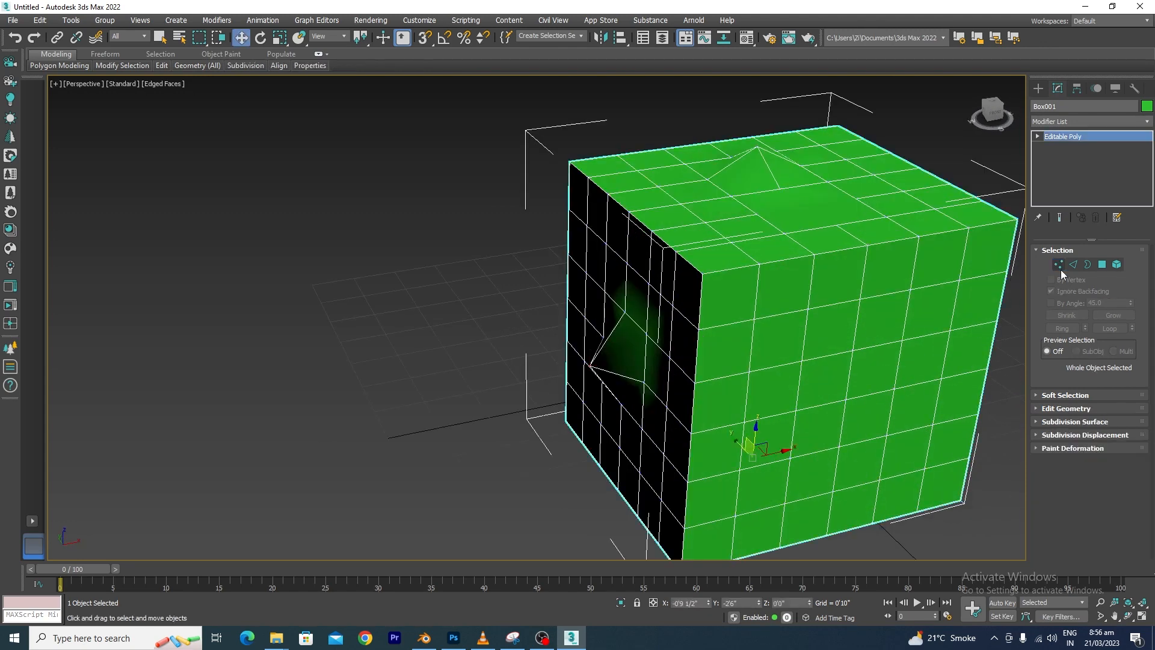
left_click(1060, 265)
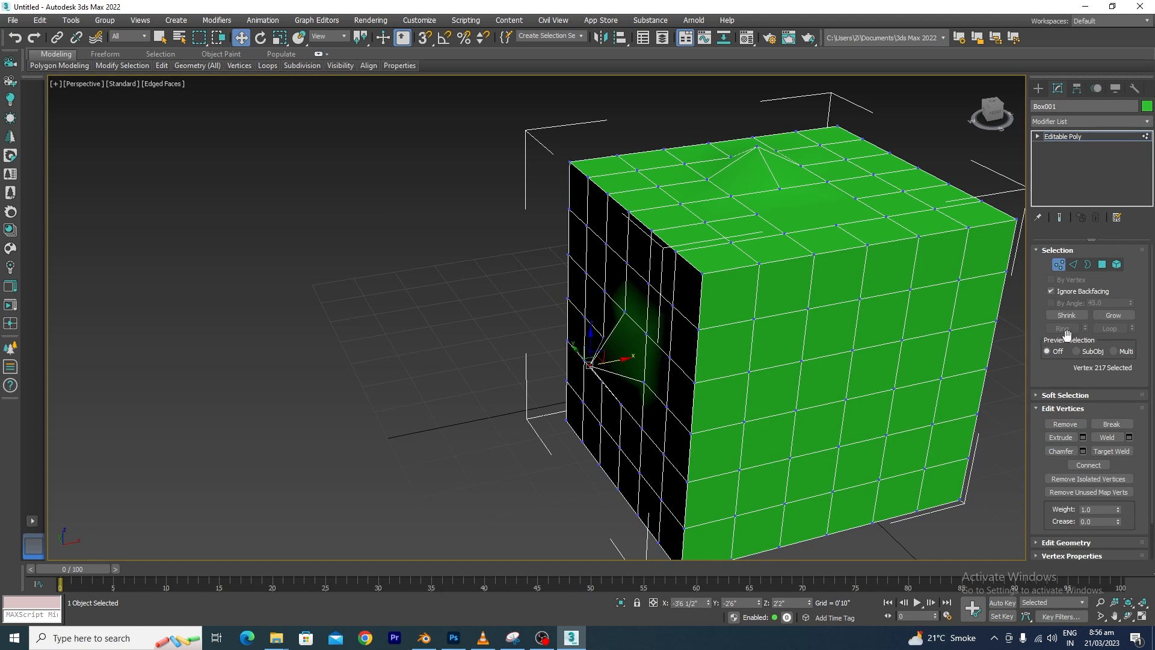
left_click(852, 352)
left_click(1084, 438)
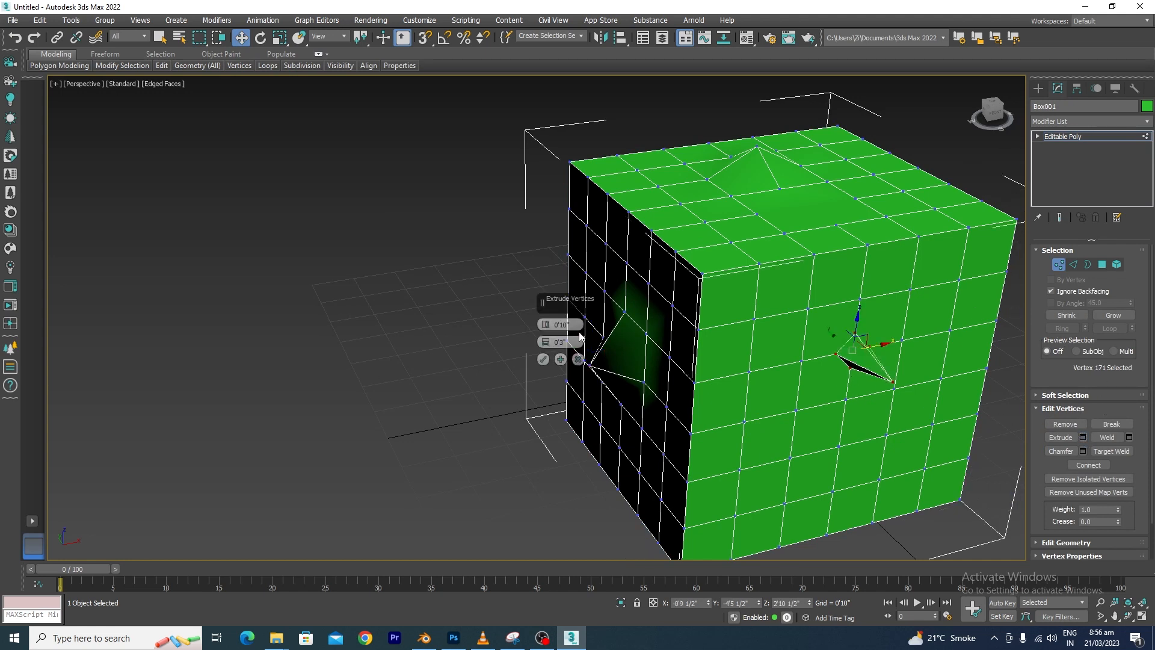
scroll(865, 390, "up", 10)
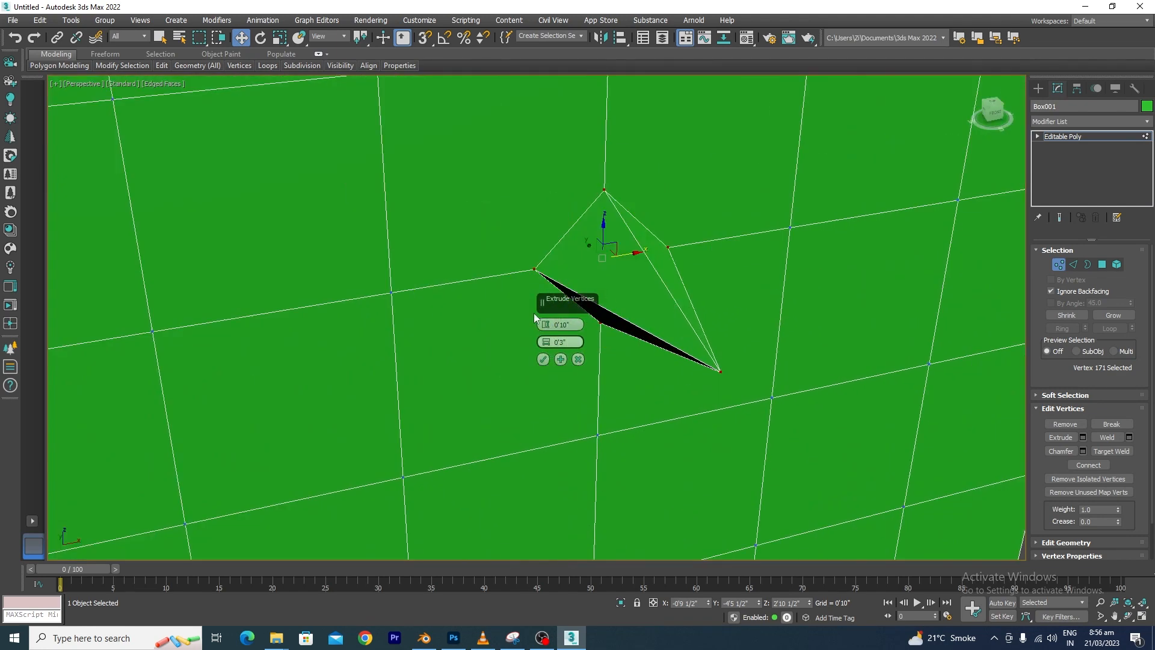
left_click_drag(546, 325, 569, 299)
Step: Set the vertex extrusion to height -0'5" and width 0'4" to form an inward recess, and apply it
scroll(607, 230, "down", 5)
middle_click_drag(680, 355, 648, 327, "alt")
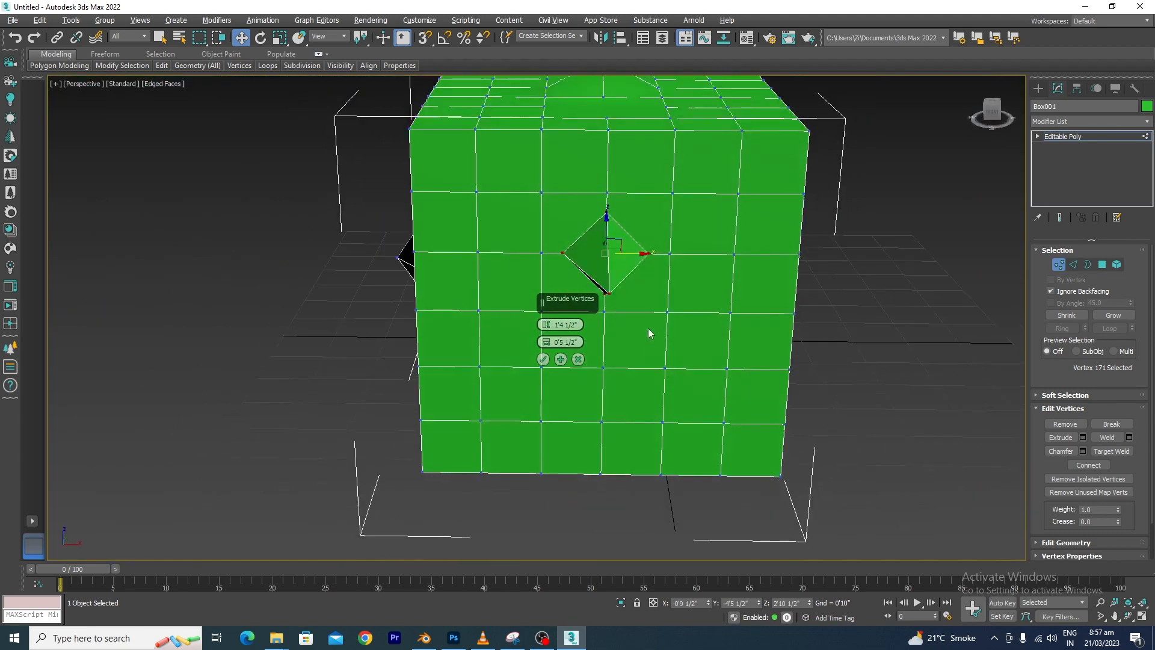
scroll(621, 226, "up", 3)
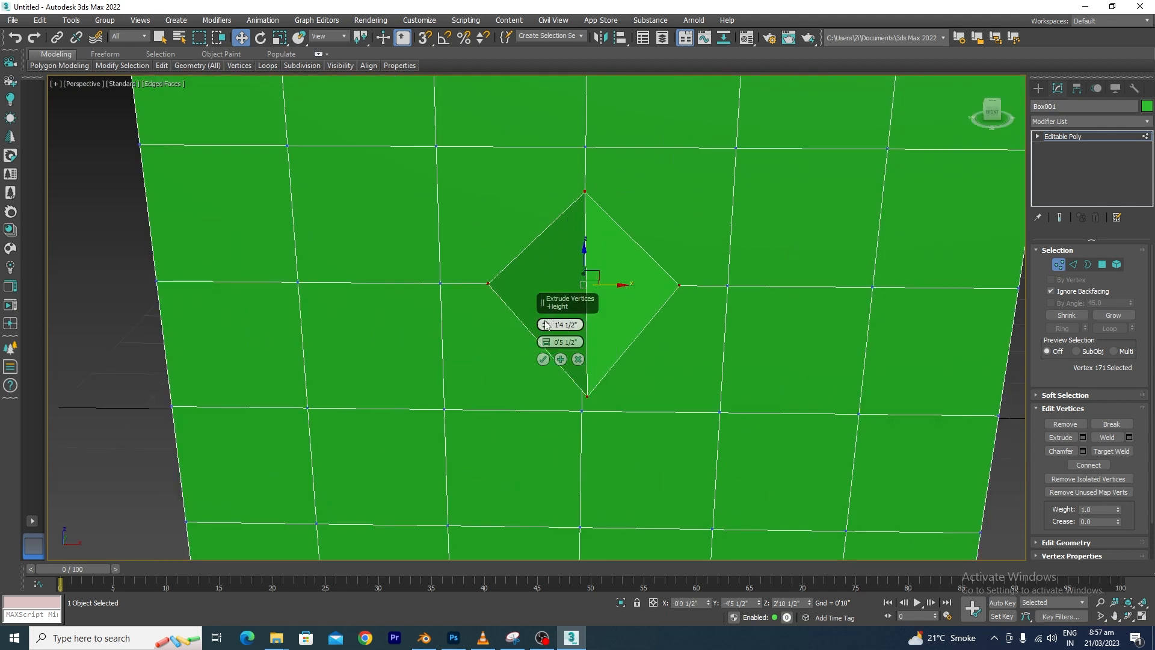
left_click_drag(546, 325, 658, 359)
middle_click_drag(658, 359, 715, 410, "alt")
left_click_drag(545, 325, 598, 485)
middle_click_drag(730, 400, 672, 421, "alt")
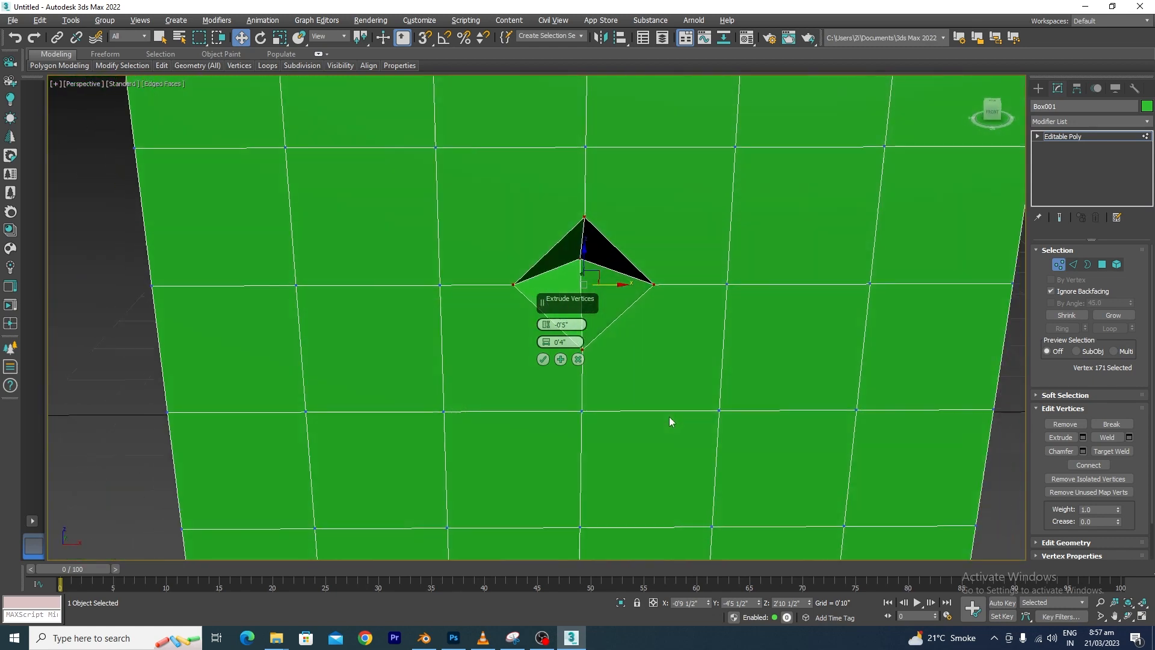
left_click(543, 359)
scroll(617, 335, "down", 5)
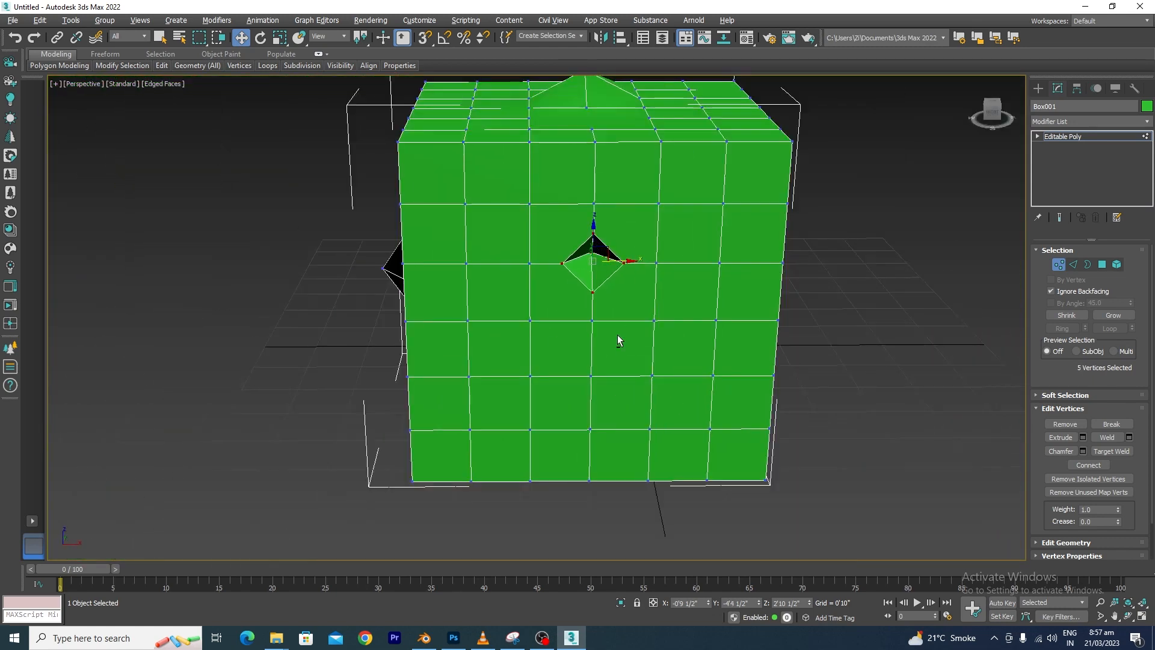
middle_click_drag(617, 341, 642, 338, "alt")
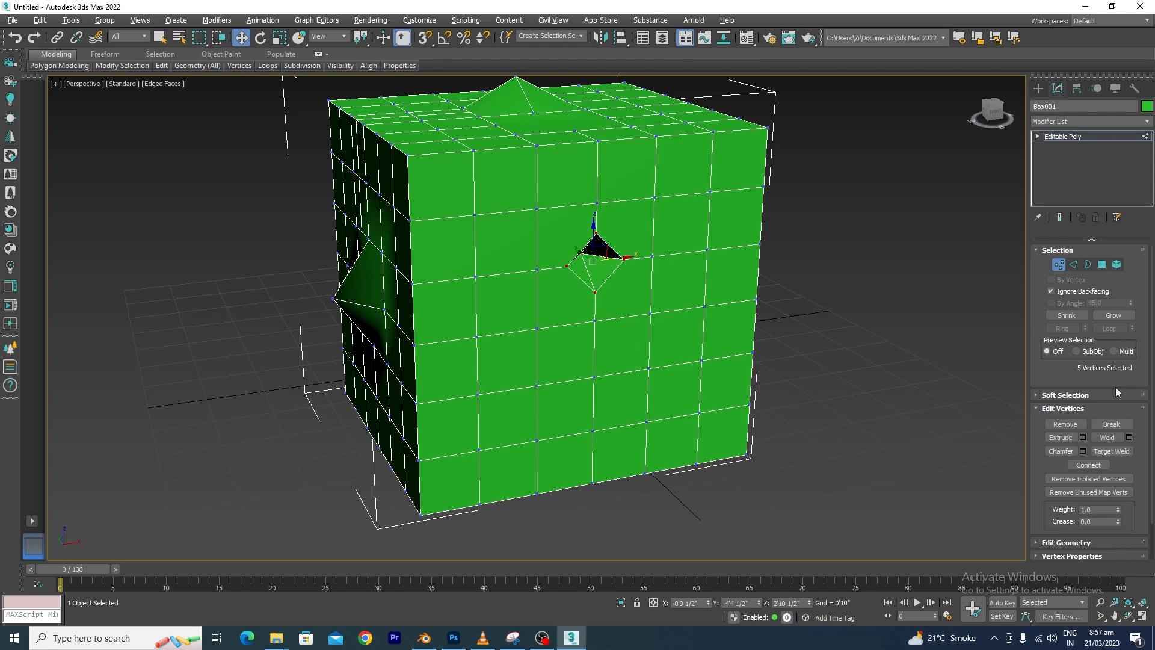
scroll(595, 378, "up", 2)
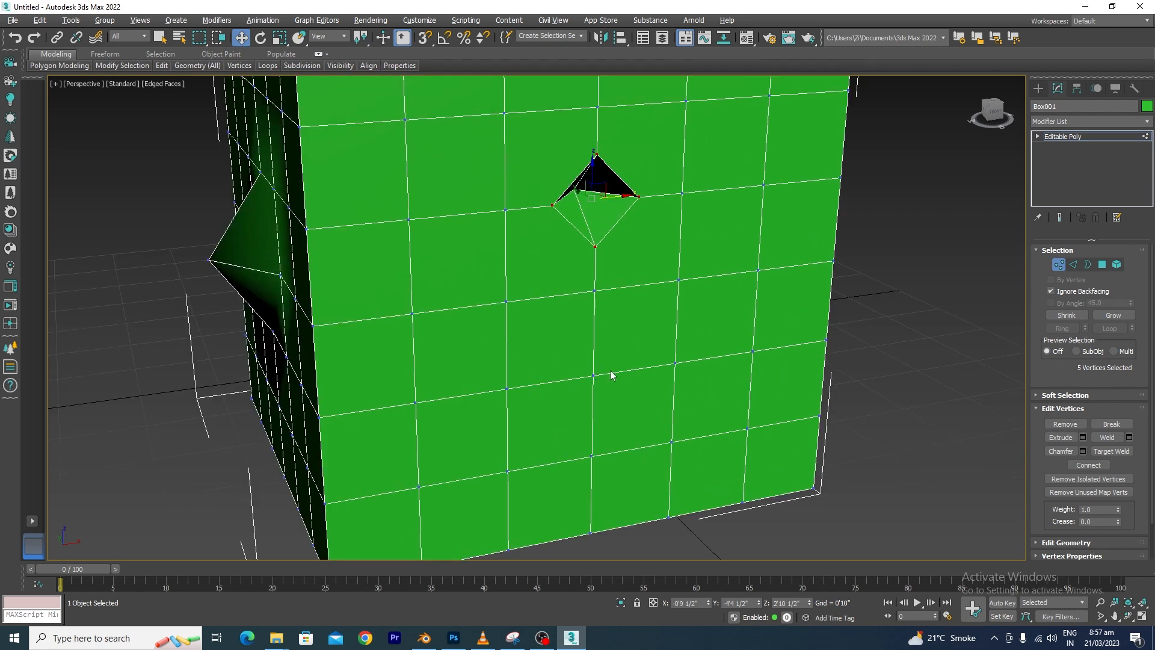
left_click_drag(580, 395, 580, 396)
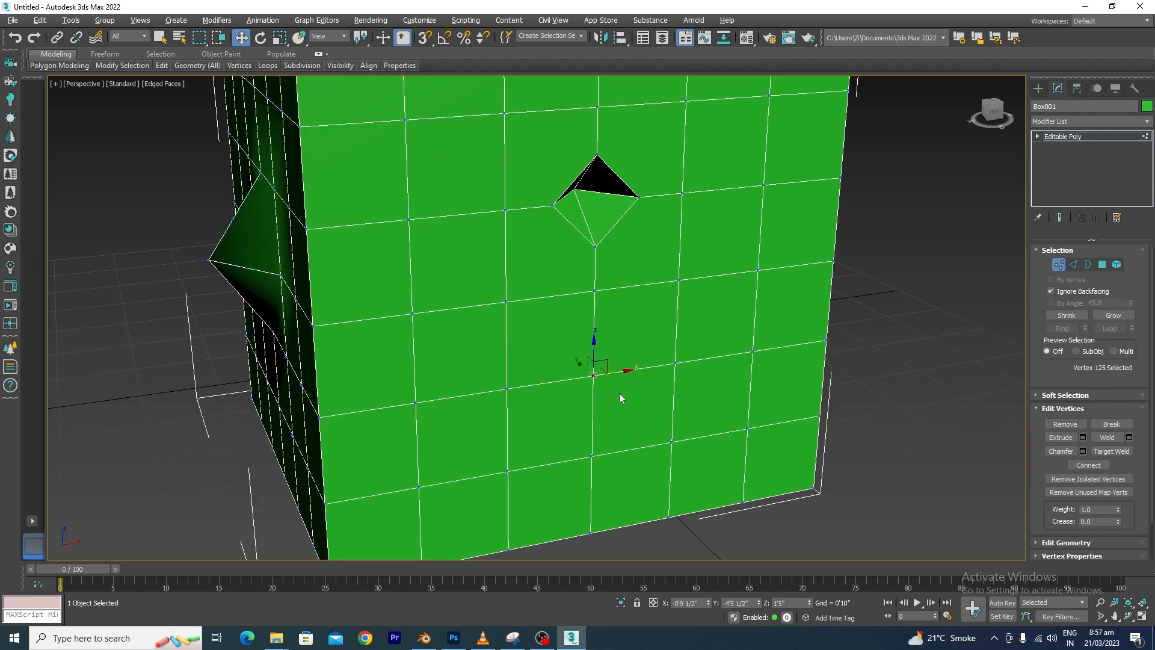
scroll(842, 397, "down", 8)
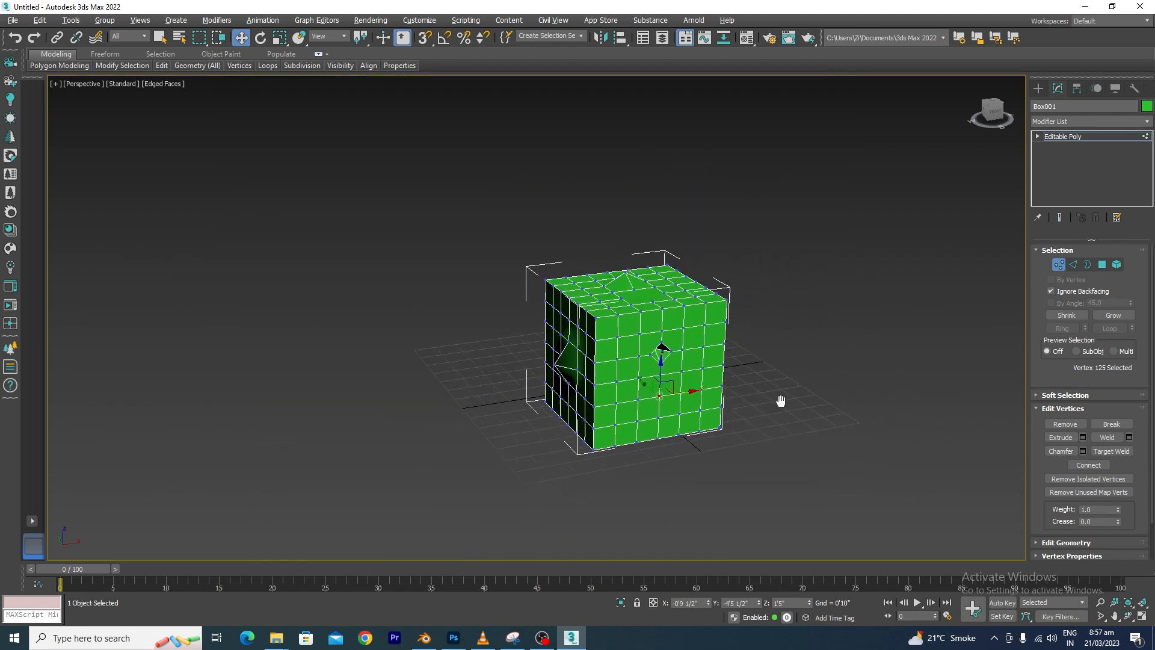
left_click(763, 409)
Step: Select a vertex near the middle of the intact side face and preview a vertex chamfer with amount 0'6"
middle_click_drag(763, 409, 614, 407, "alt")
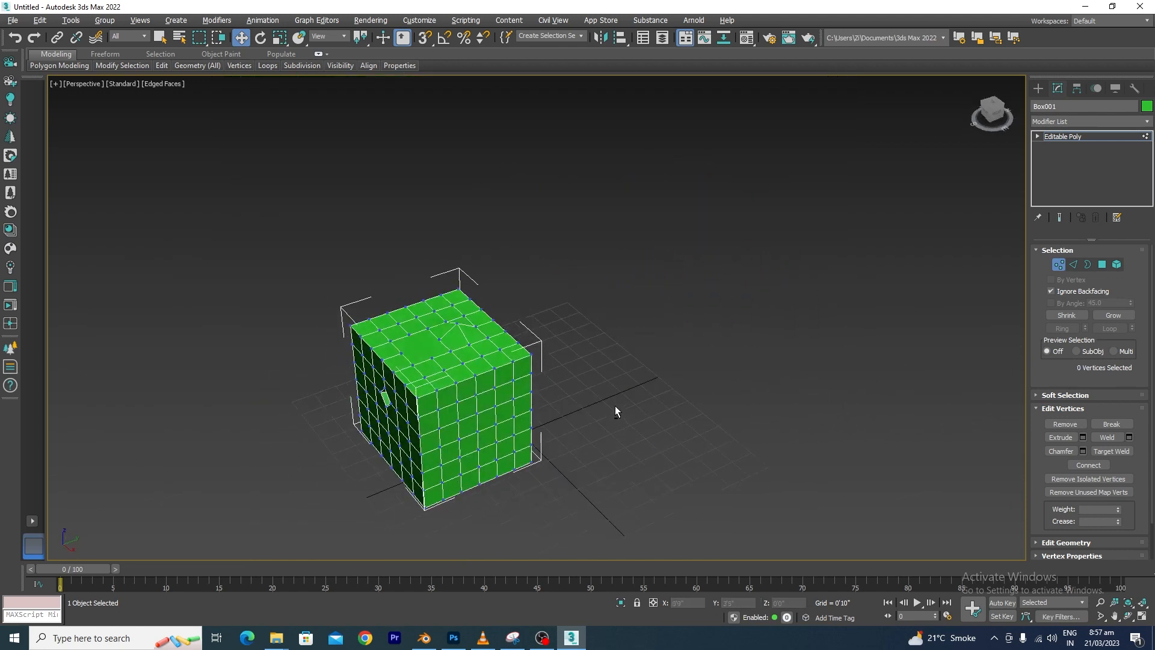
scroll(541, 441, "up", 6)
scroll(445, 400, "up", 3)
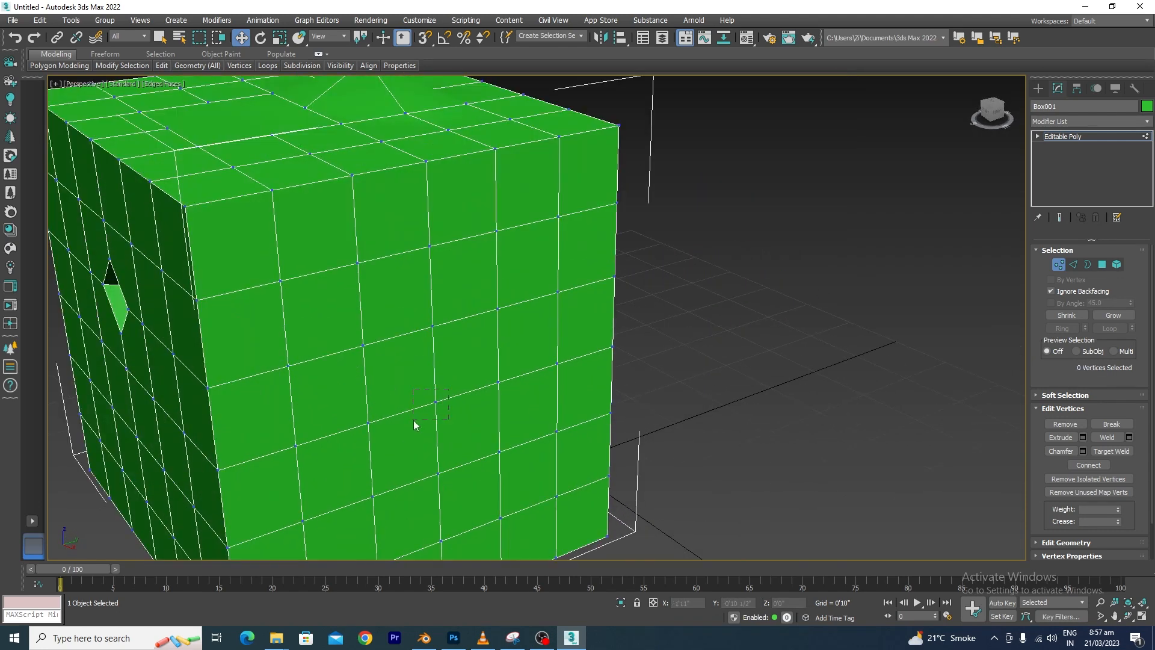
left_click_drag(413, 420, 414, 420)
left_click(1083, 451)
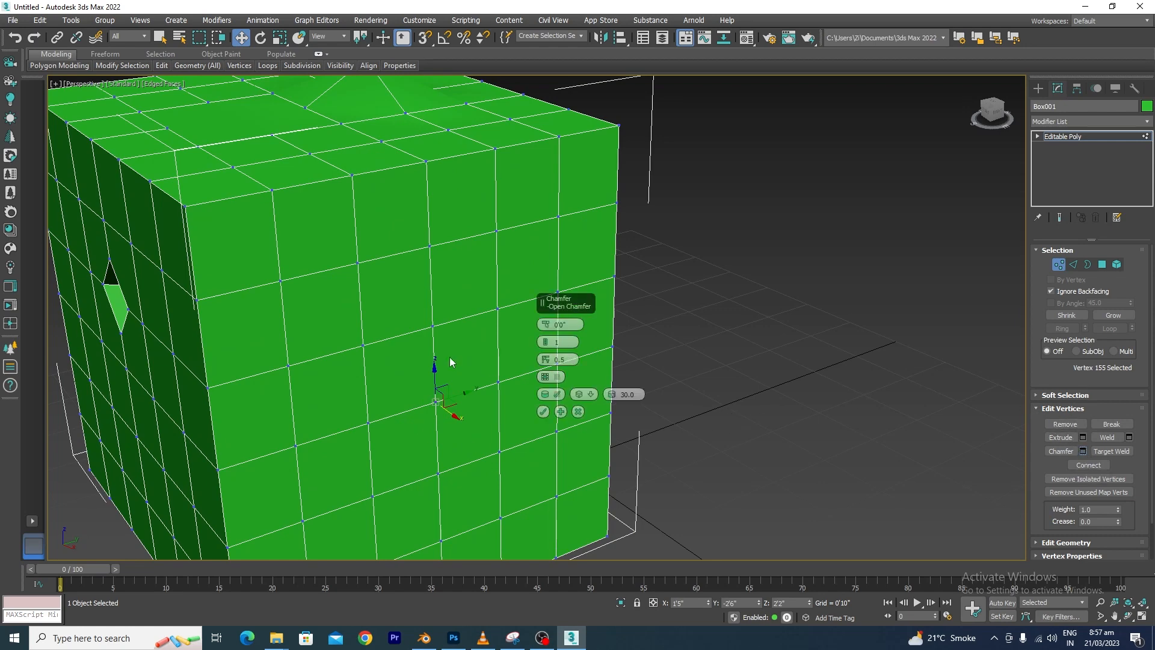
scroll(432, 420, "up", 6)
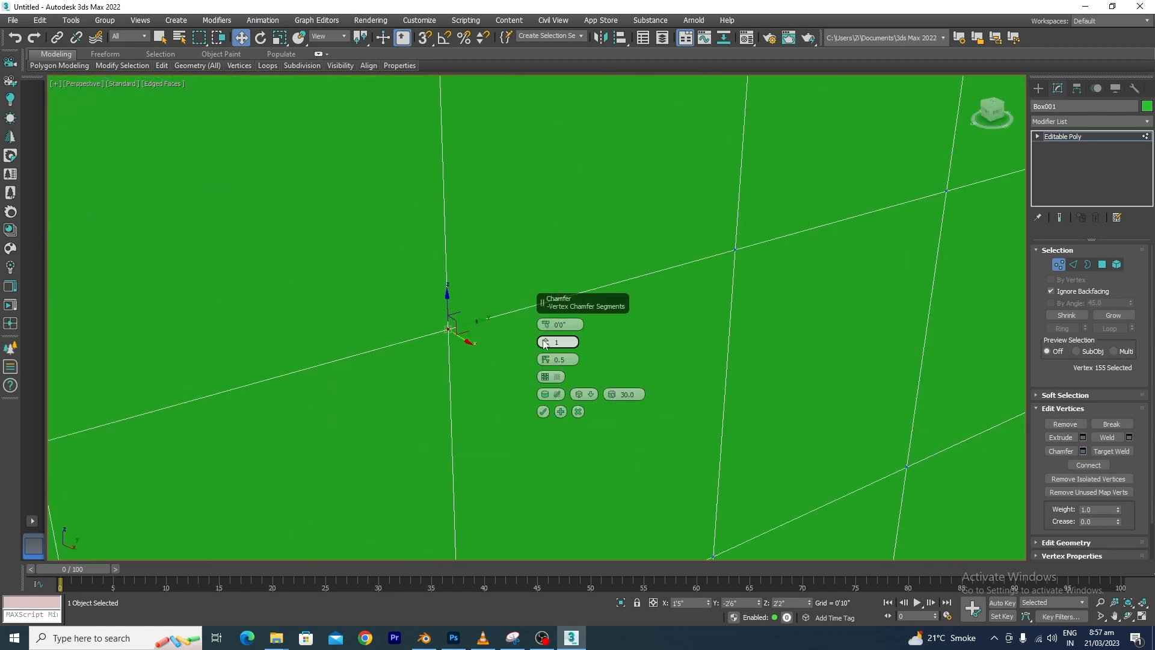
mouse_move(545, 342)
left_mouse_down()
mouse_move(556, 287)
mouse_move(557, 340)
mouse_move(554, 282)
mouse_move(557, 291)
left_mouse_up()
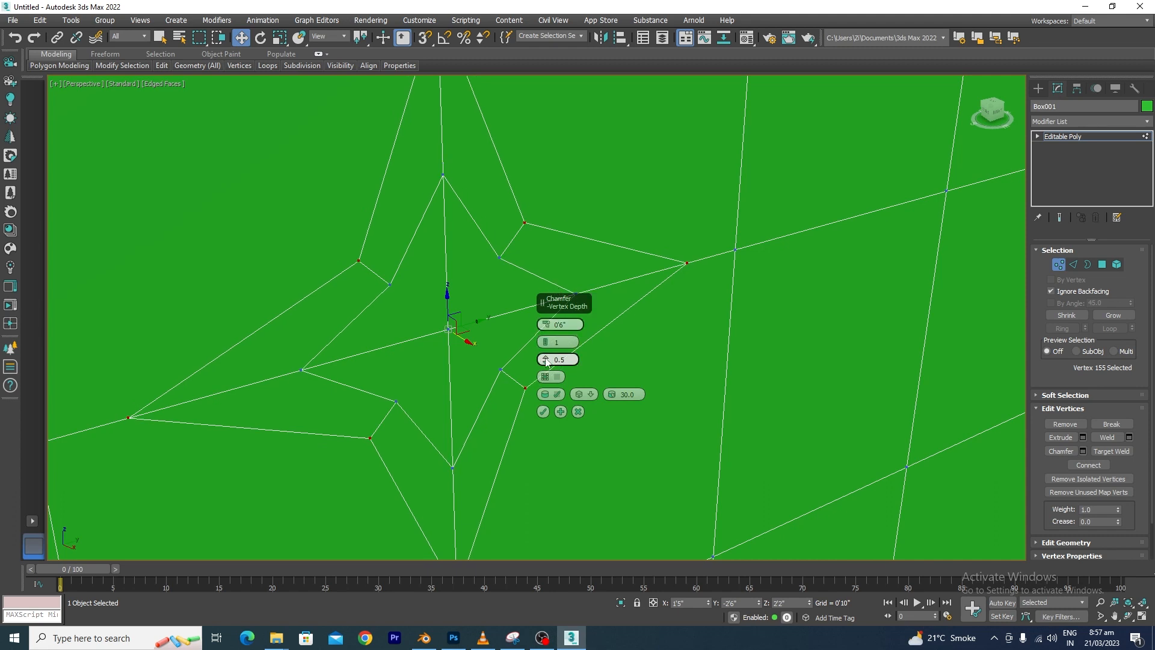
Step: Set the vertex chamfer's depth to -0.25 and amount to 0'5 1/2", and try 2 segments before returning to 1
left_click_drag(547, 364, 557, 441)
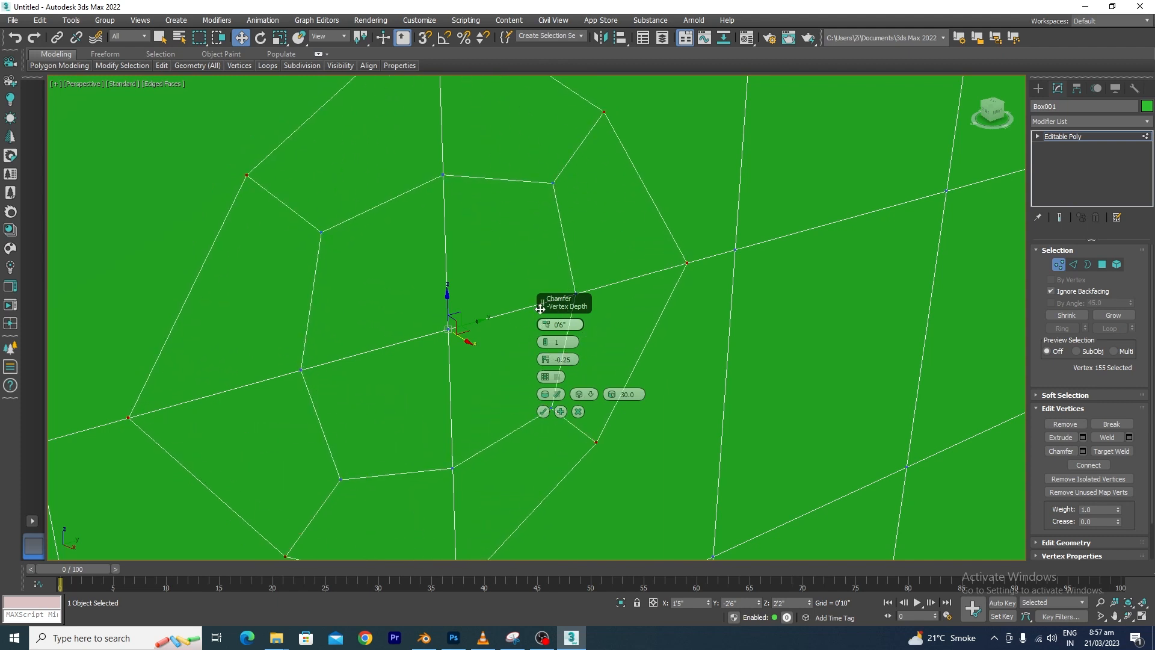
left_click_drag(547, 329, 554, 344)
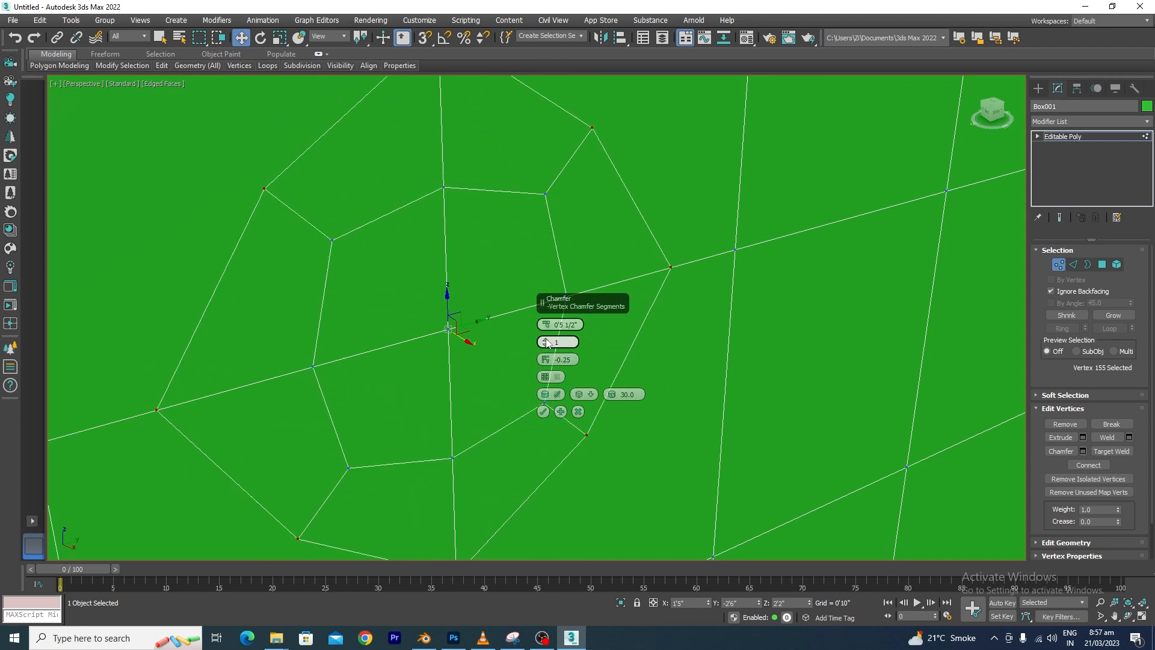
left_click(547, 342)
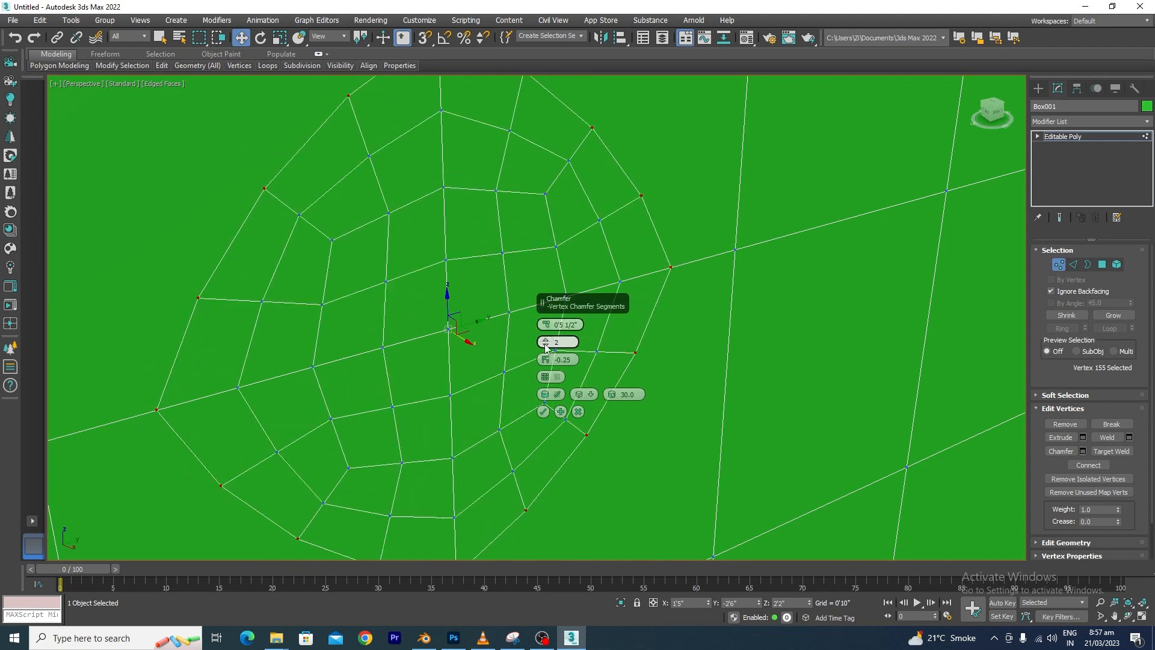
left_click(546, 348)
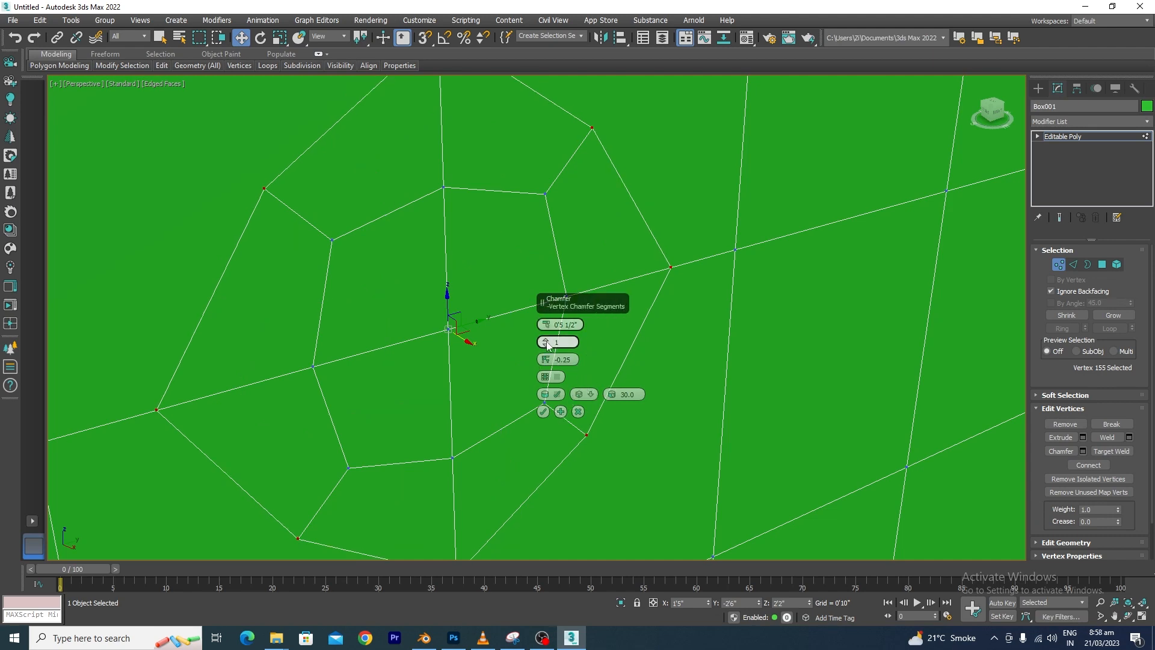
Step: Set the pending vertex chamfer to 0 segments, depth -0.5 and amount 0'3 1/2"
left_click_drag(548, 343, 558, 373)
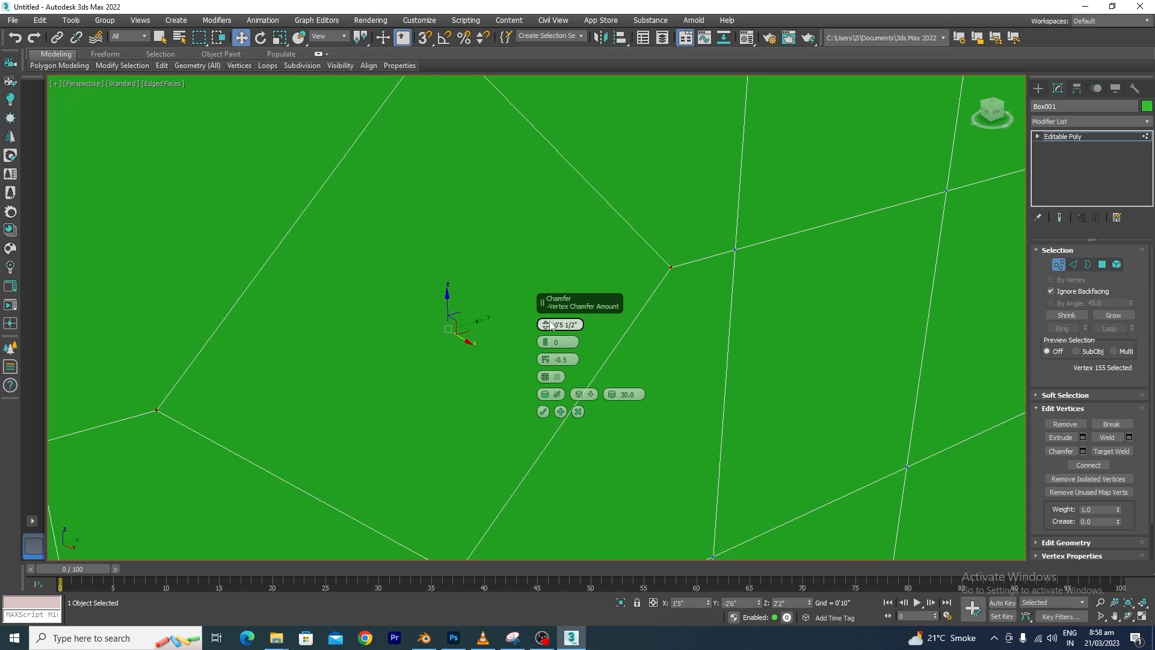
mouse_move(547, 325)
left_mouse_down()
mouse_move(551, 314)
mouse_move(550, 376)
mouse_move(553, 317)
mouse_move(554, 335)
left_mouse_up()
scroll(433, 281, "down", 2)
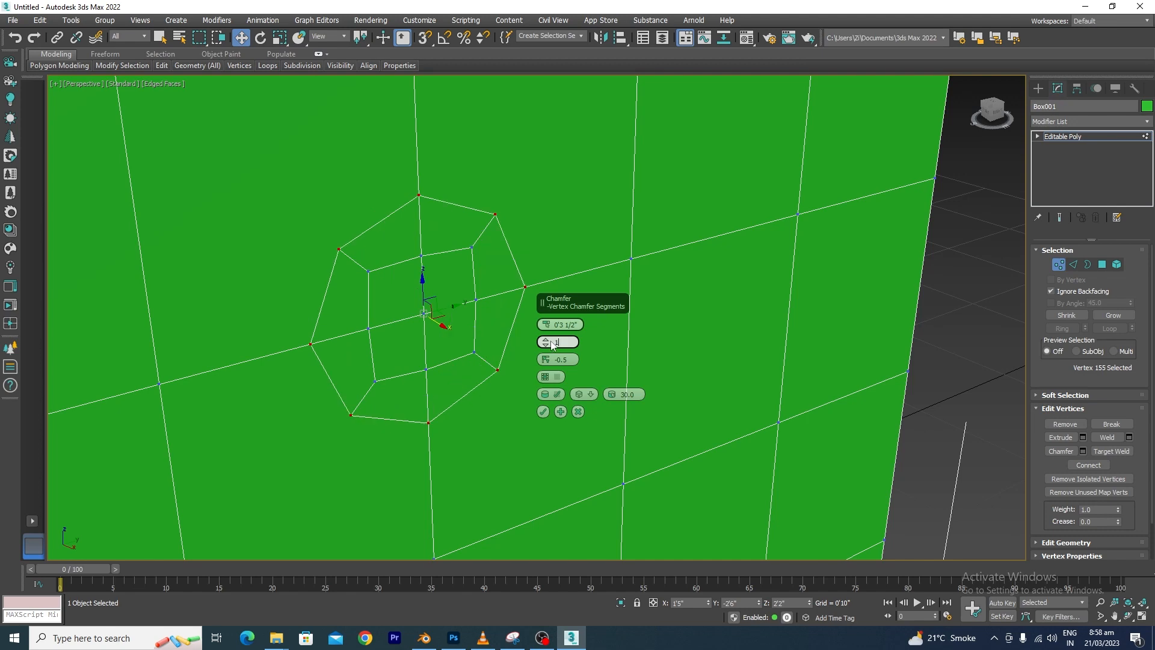
left_click(545, 344)
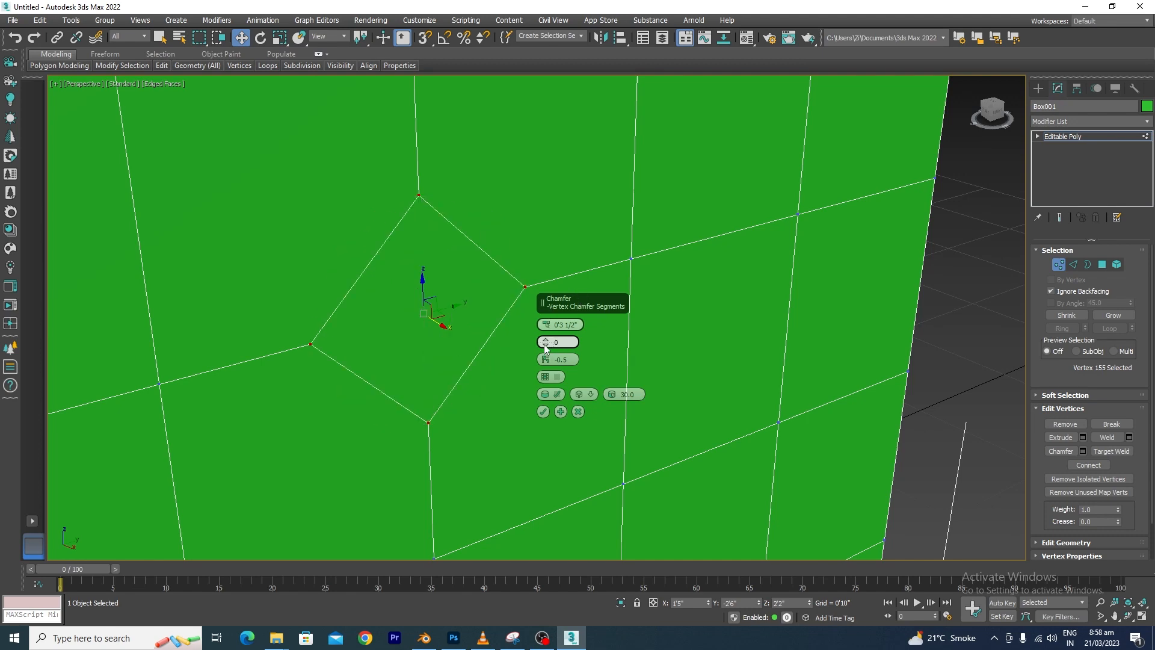
scroll(461, 323, "down", 4)
scroll(451, 297, "up", 4)
scroll(451, 297, "up", 2)
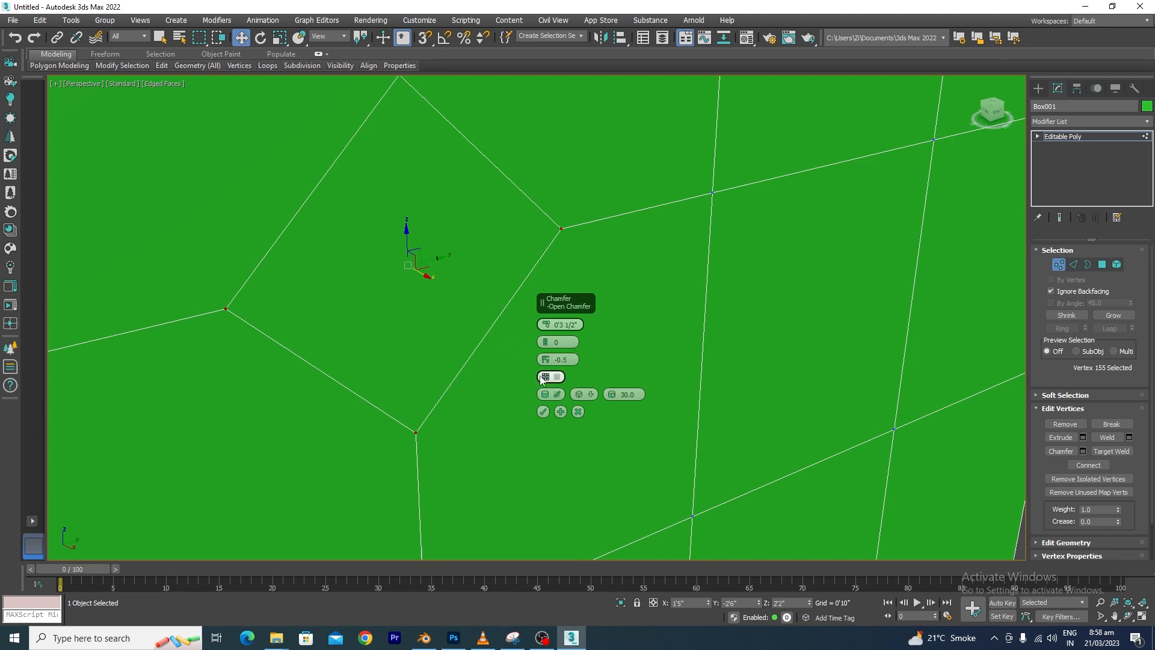
Step: Turn Open Chamfer on for the pending chamfer to preview the opening, and turn it off again
left_click(546, 378)
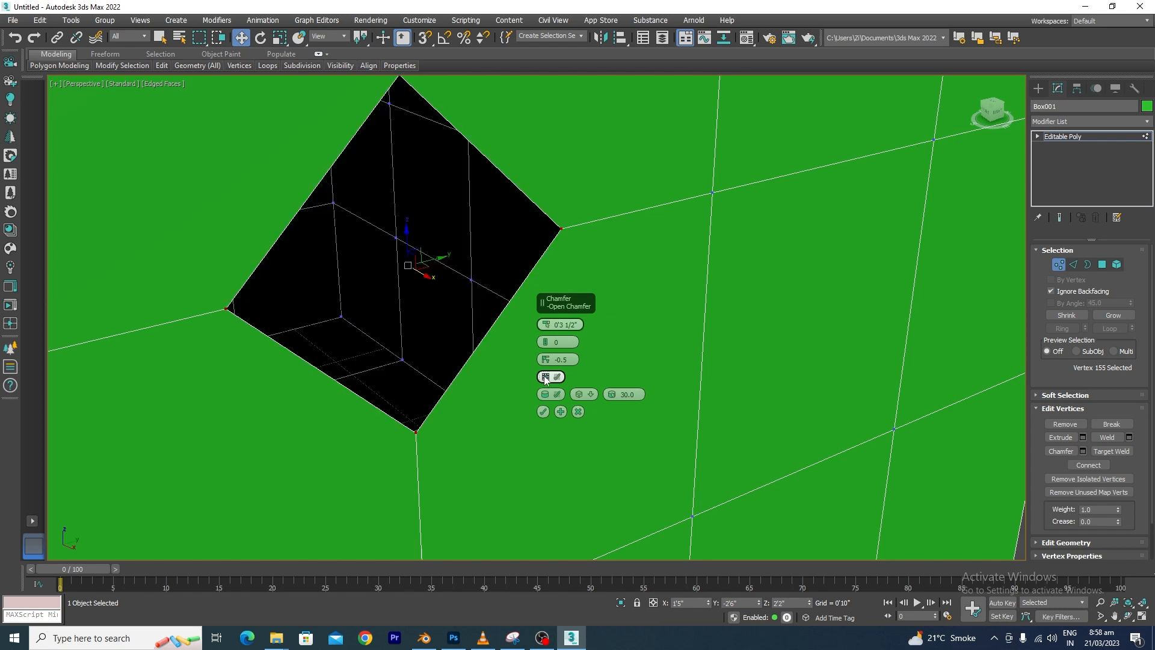
middle_click_drag(529, 374, 439, 369, "alt")
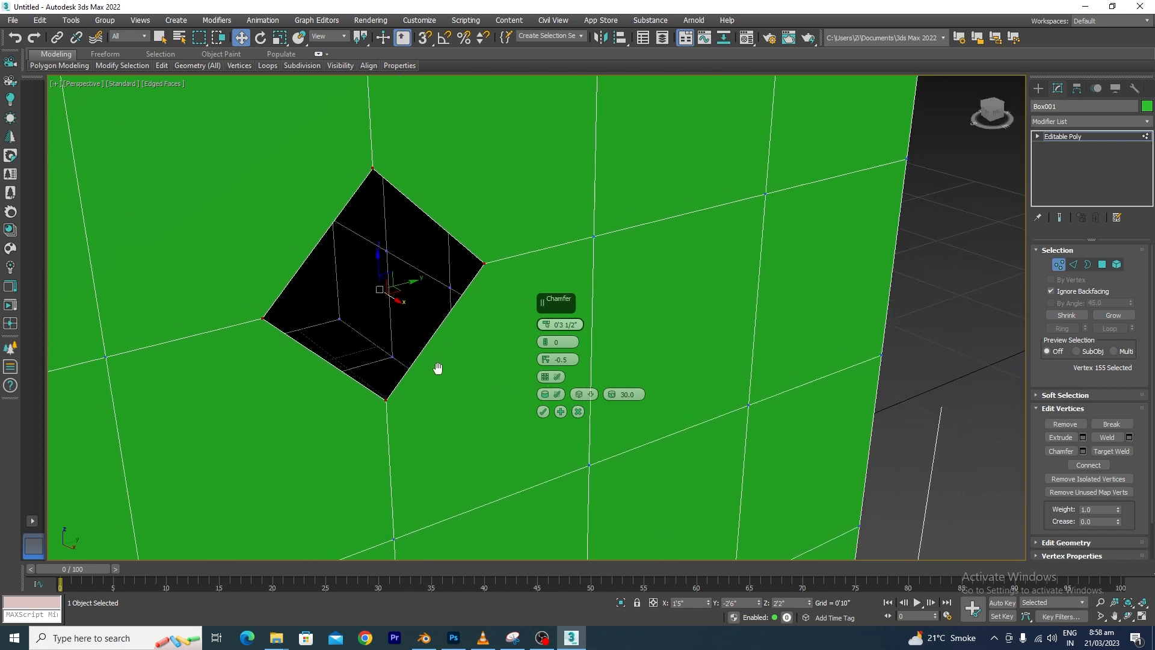
left_click(546, 377)
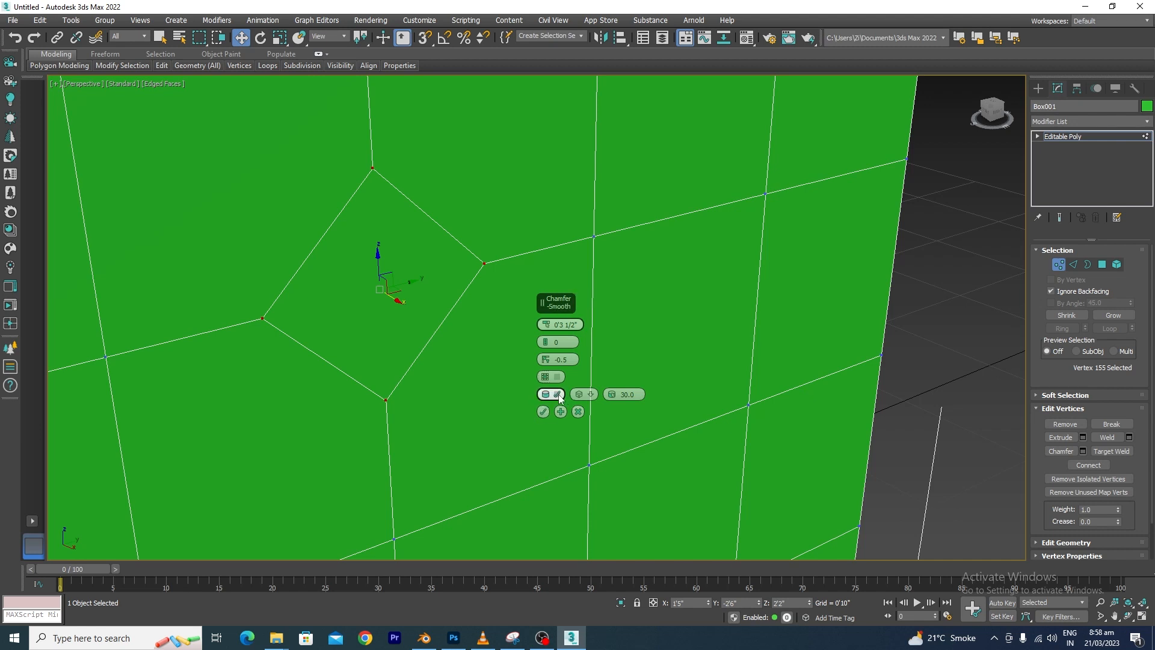
Step: Turn off smoothing for the chamfer, apply it, and undo the applied chamfer
left_click(559, 395)
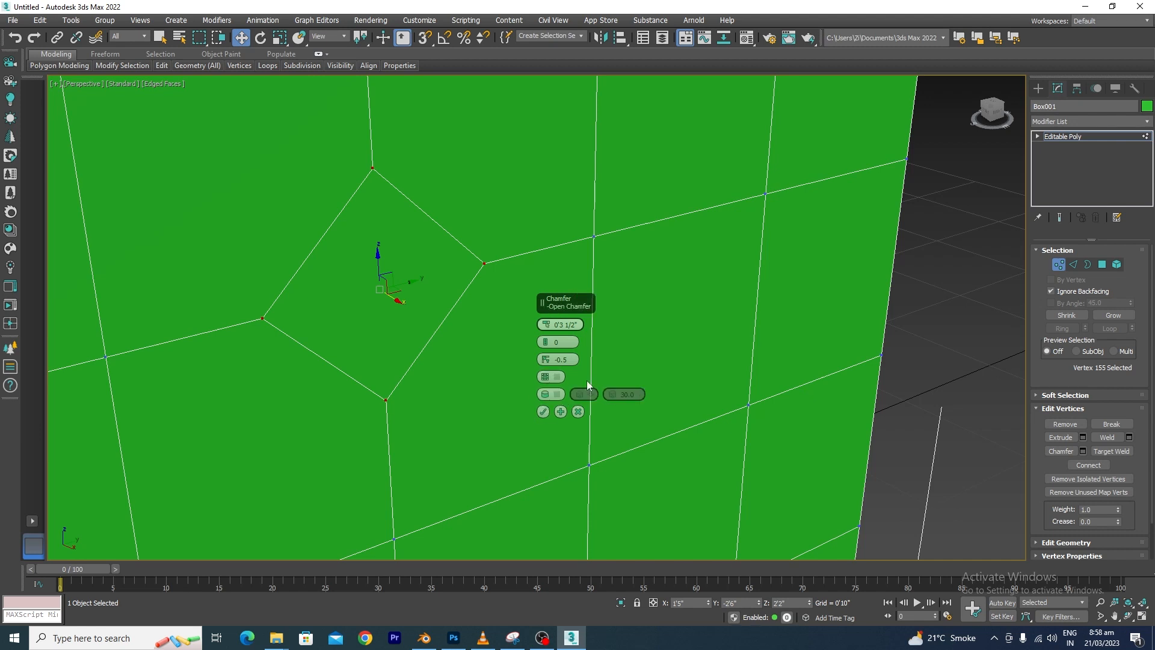
left_click(542, 412)
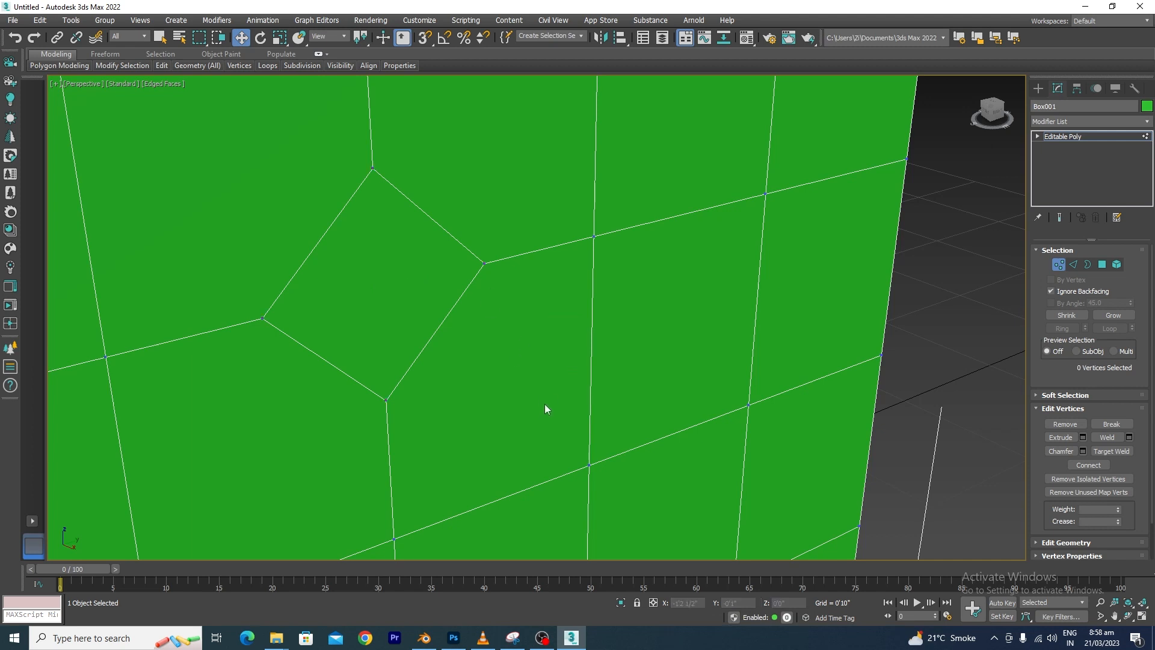
key("ctrl+z")
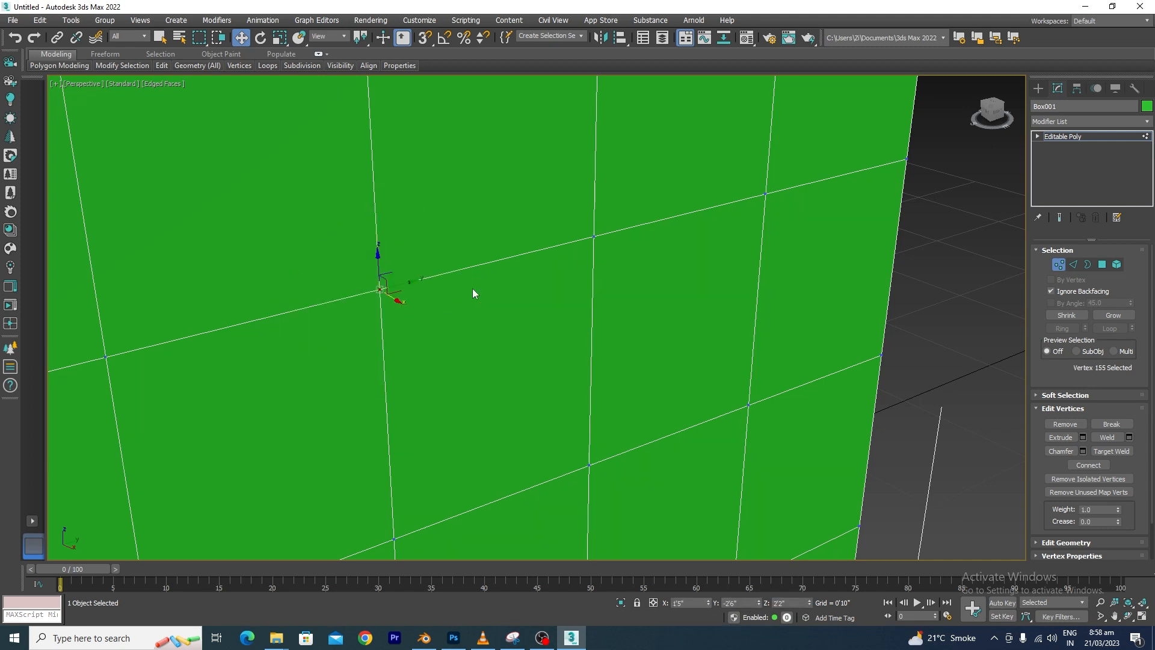
Step: Reselect the same side-face vertex, start its chamfer again and raise the chamfer segments to 4
left_click_drag(427, 250, 278, 386)
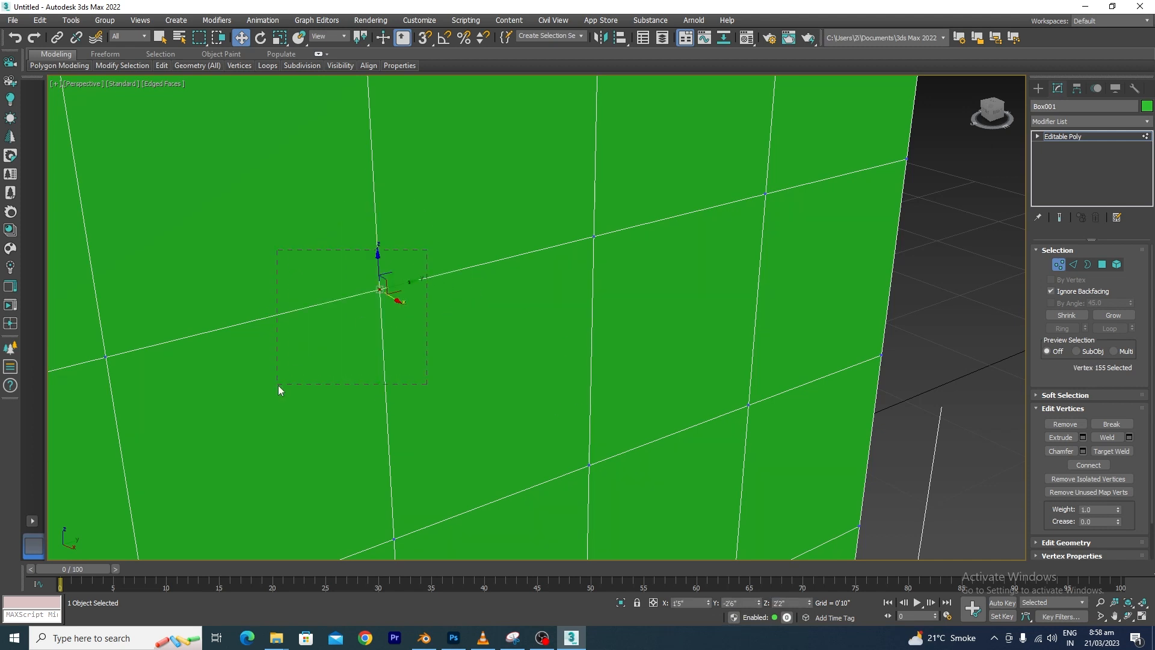
left_click(1083, 450)
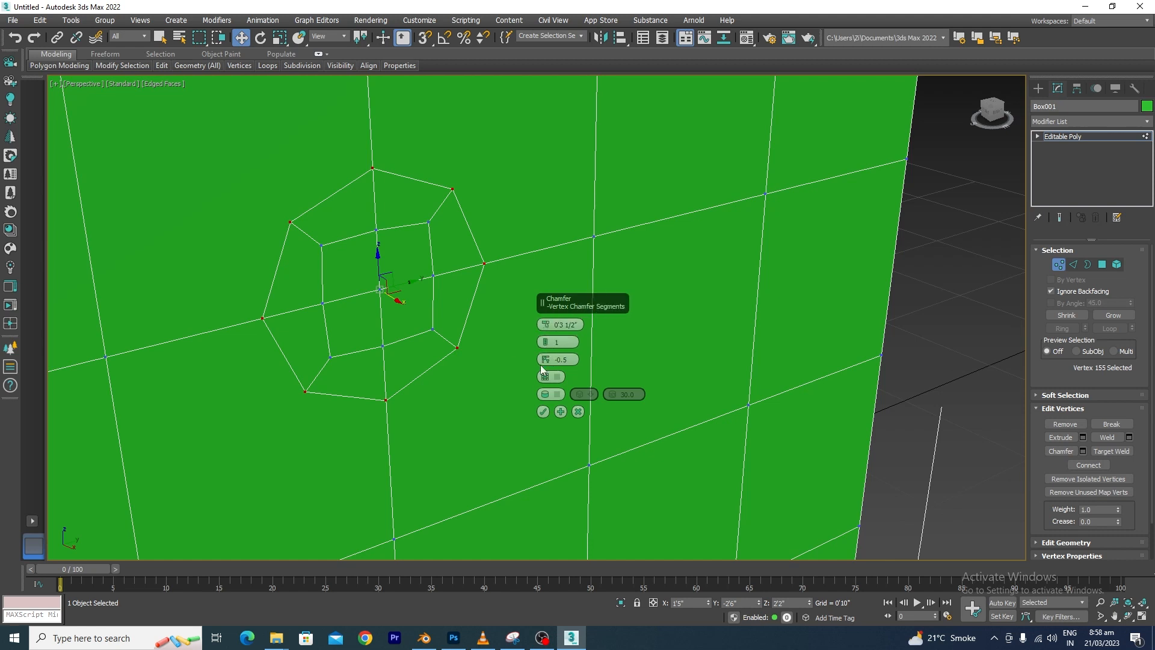
left_click(546, 345)
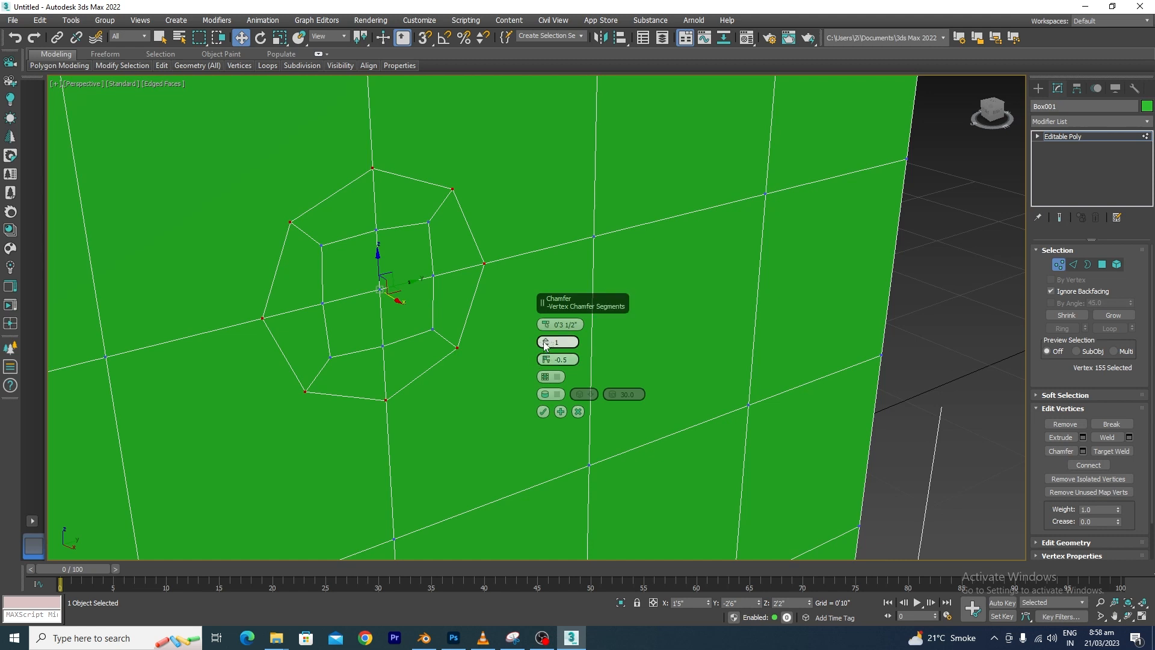
left_click(545, 343)
left_click(546, 343)
left_click(546, 343)
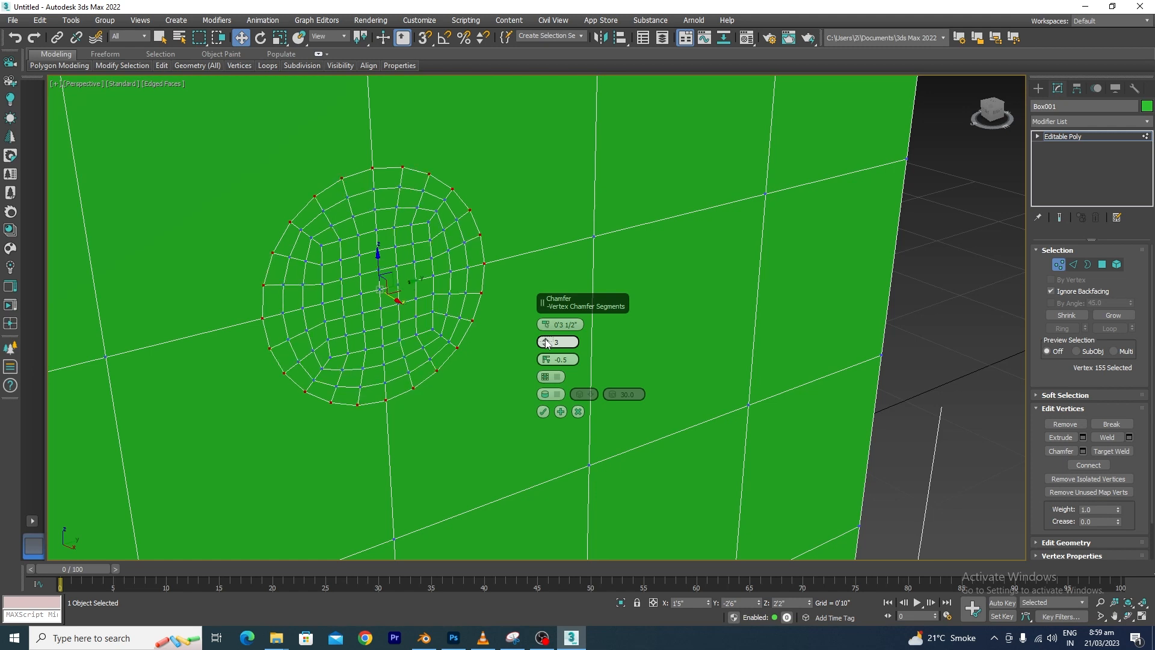
left_click(545, 343)
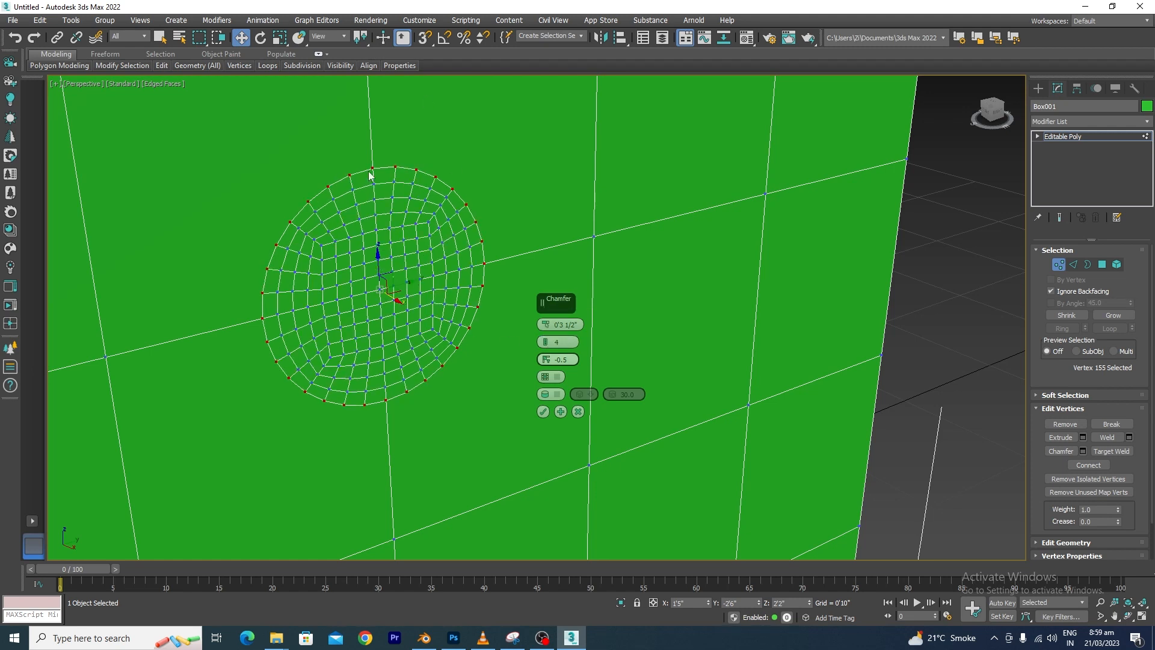
Step: Set the vertex chamfer to 0 segments and amount 0'6"
left_click(560, 342)
type("0")
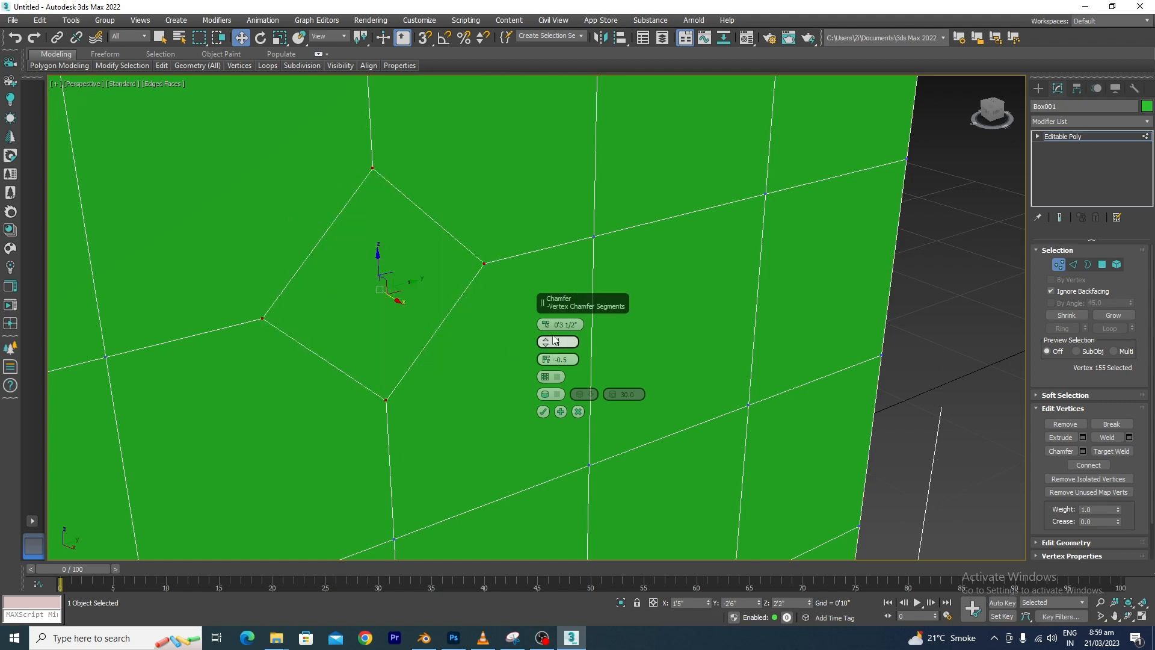
left_click_drag(544, 326, 550, 305)
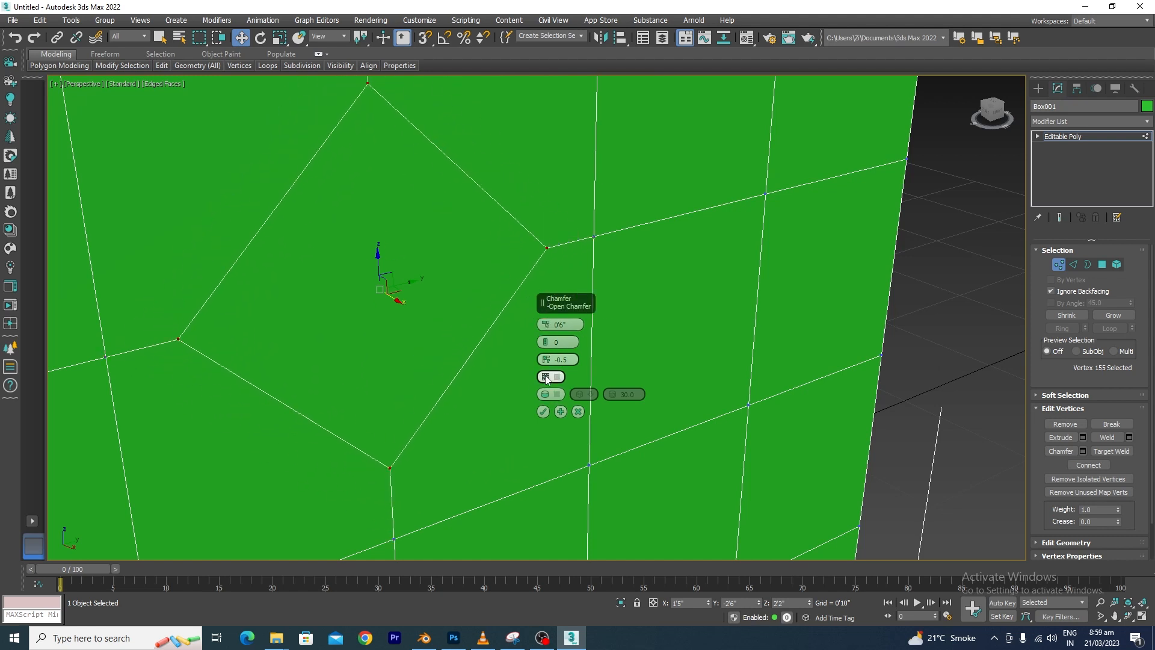
Step: Toggle Open Chamfer to compare both results, leave it on and apply the chamfer as a diamond-shaped hole
left_click(547, 378)
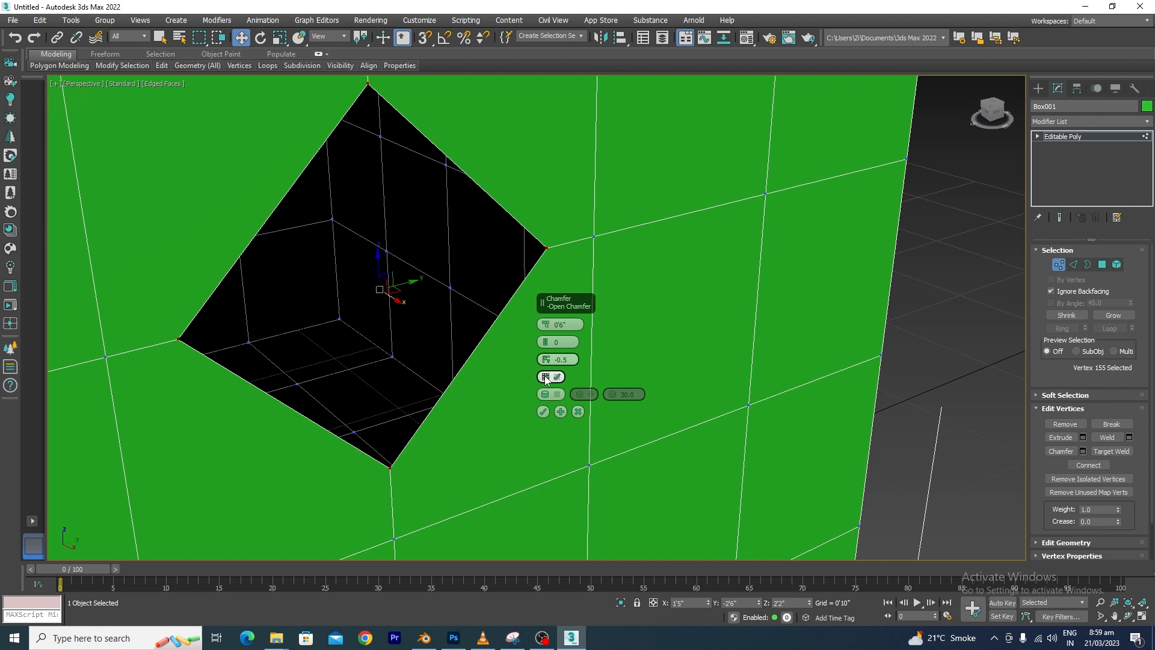
left_click(547, 378)
left_click(547, 378)
left_click(558, 380)
left_click(546, 378)
left_click(543, 412)
Step: Chamfer a vertex above the diamond hole by 0'6" with Open Chamfer turned off, and apply it as a filled diamond
scroll(541, 367, "down", 5)
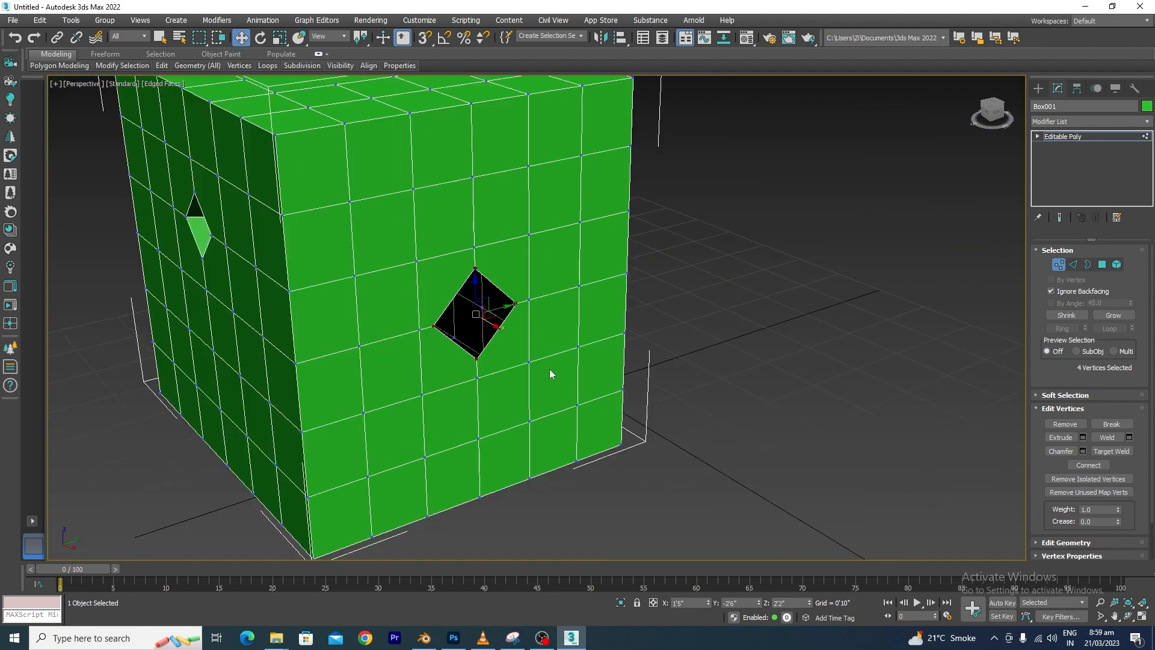
scroll(485, 217, "up", 3)
left_click(474, 178)
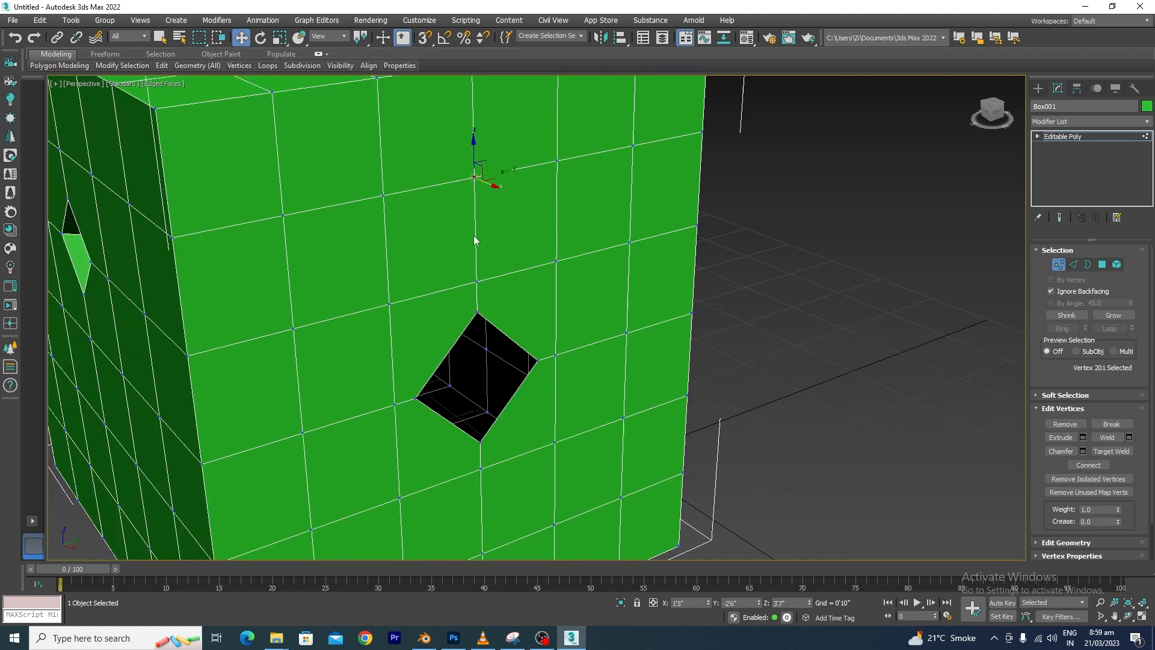
left_click(1083, 451)
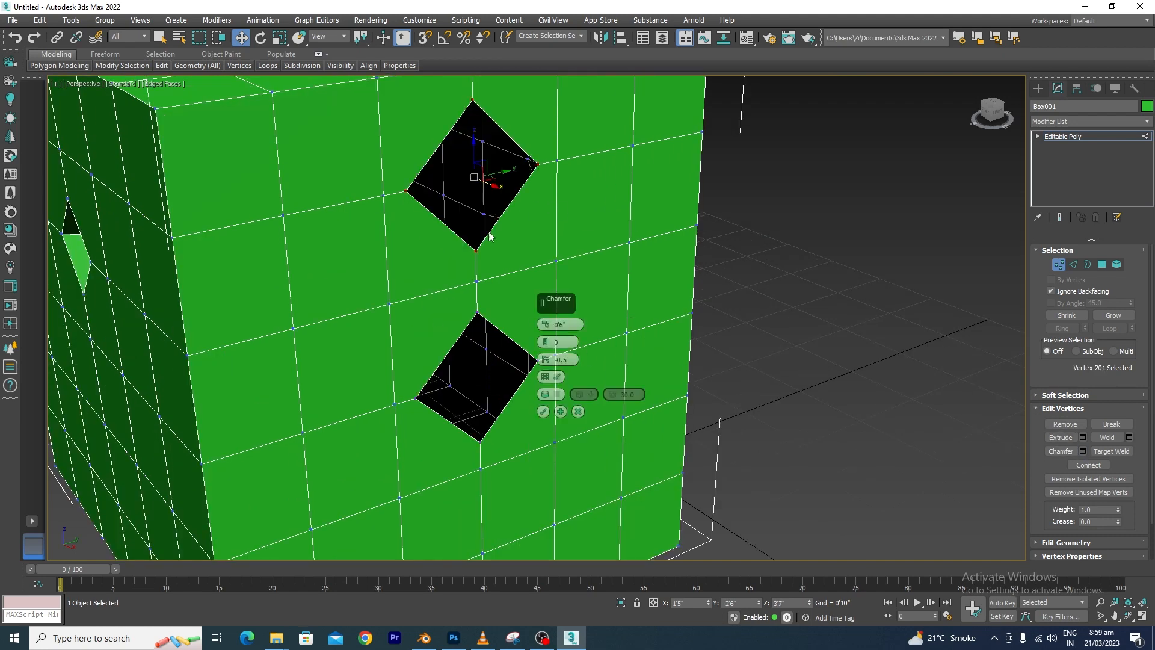
left_click(549, 378)
left_click(544, 412)
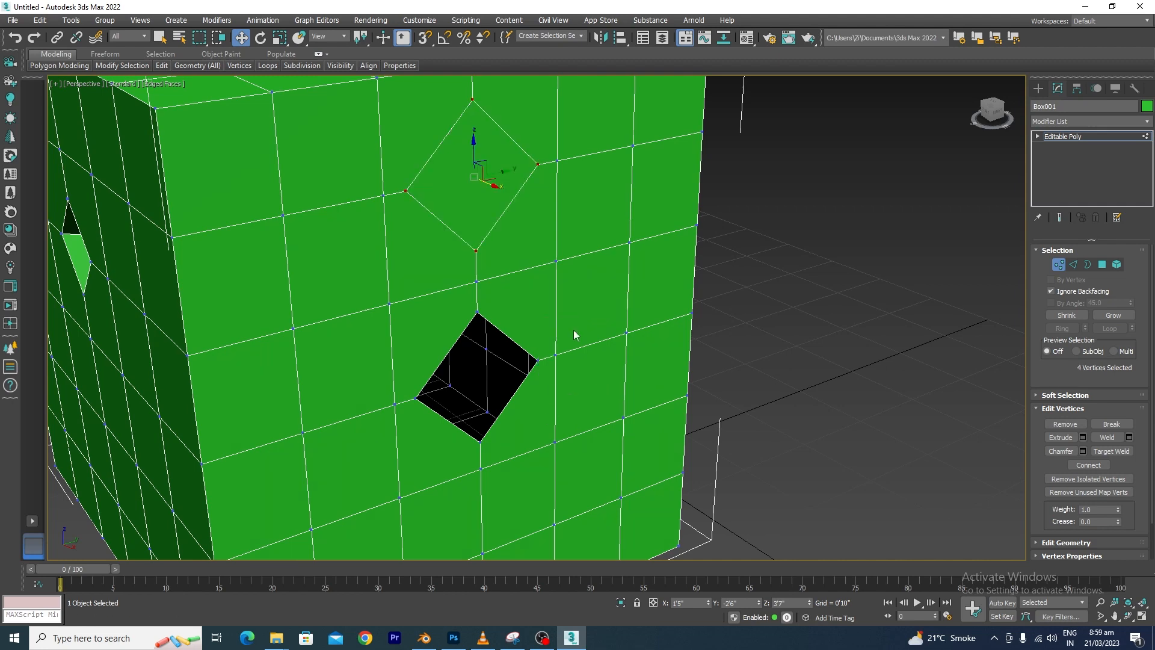
Step: Clear the vertex selection and examine the open and filled diamond chamfers on the side face
scroll(614, 336, "down", 5)
mouse_move(660, 342)
middle_mouse_down("alt")
mouse_move(621, 363)
mouse_move(657, 361)
middle_mouse_up("alt")
left_click(657, 361)
scroll(554, 268, "up", 5)
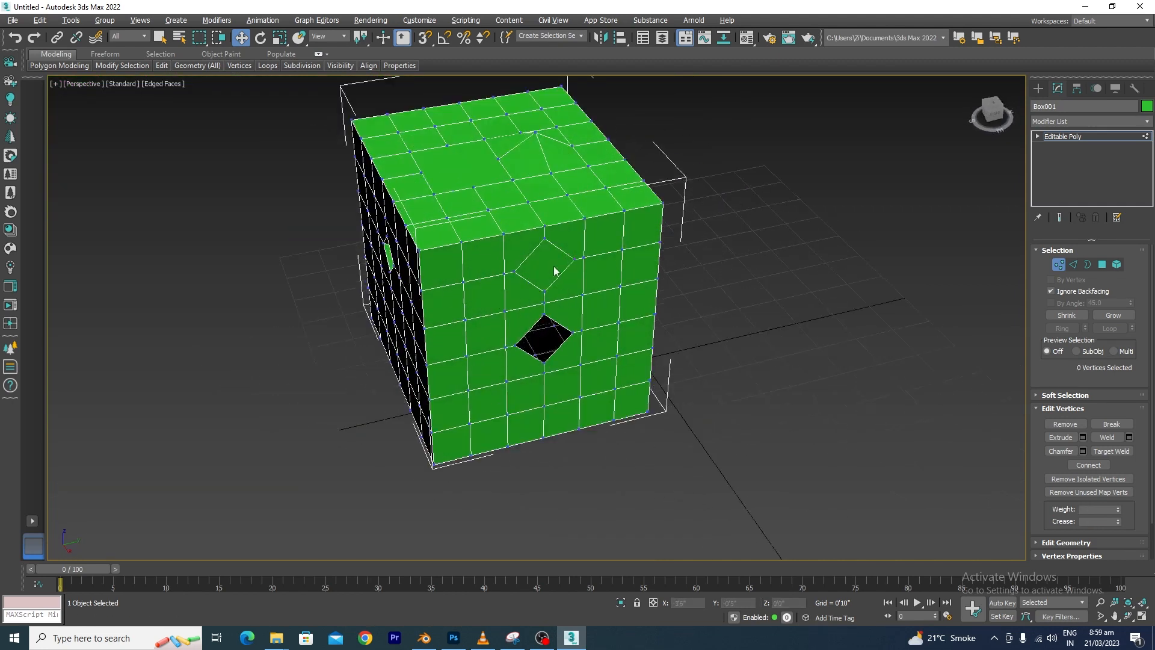
scroll(480, 271, "down", 3)
middle_click_drag(480, 271, 596, 379, "alt")
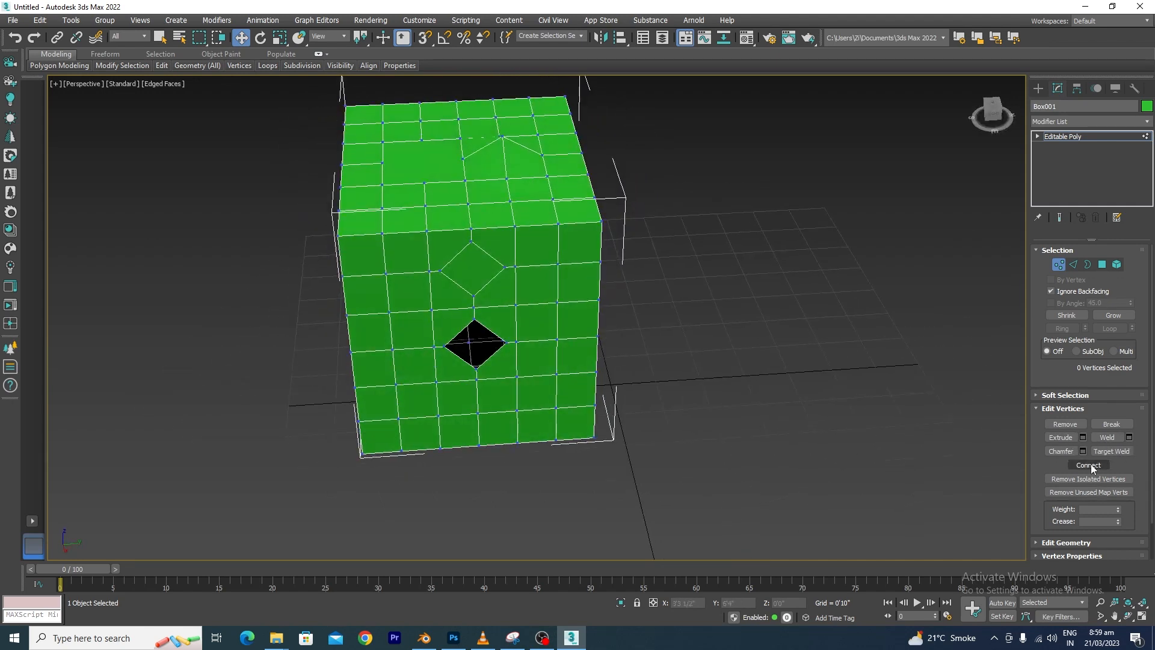
Step: Try to connect two horizontally adjacent vertices that already share an edge, below the extruded recess on the side face
middle_click_drag(639, 406, 556, 340, "alt")
scroll(556, 340, "up", 10)
left_click(556, 334)
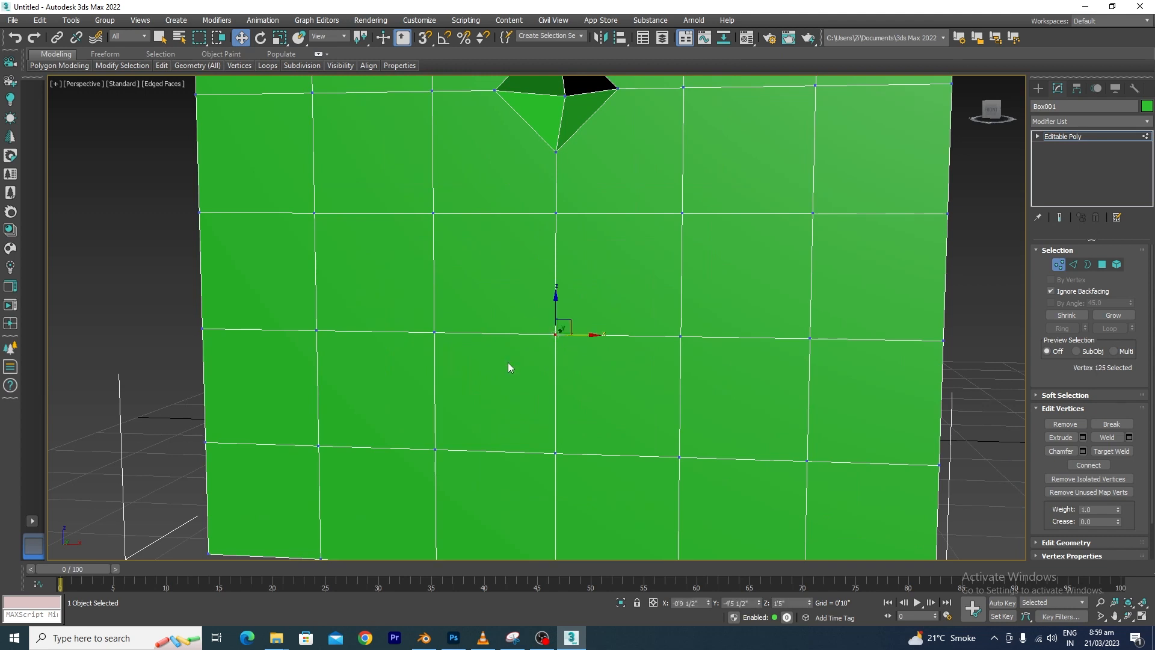
left_click(1089, 466)
left_click_drag(662, 363, 662, 363, "ctrl")
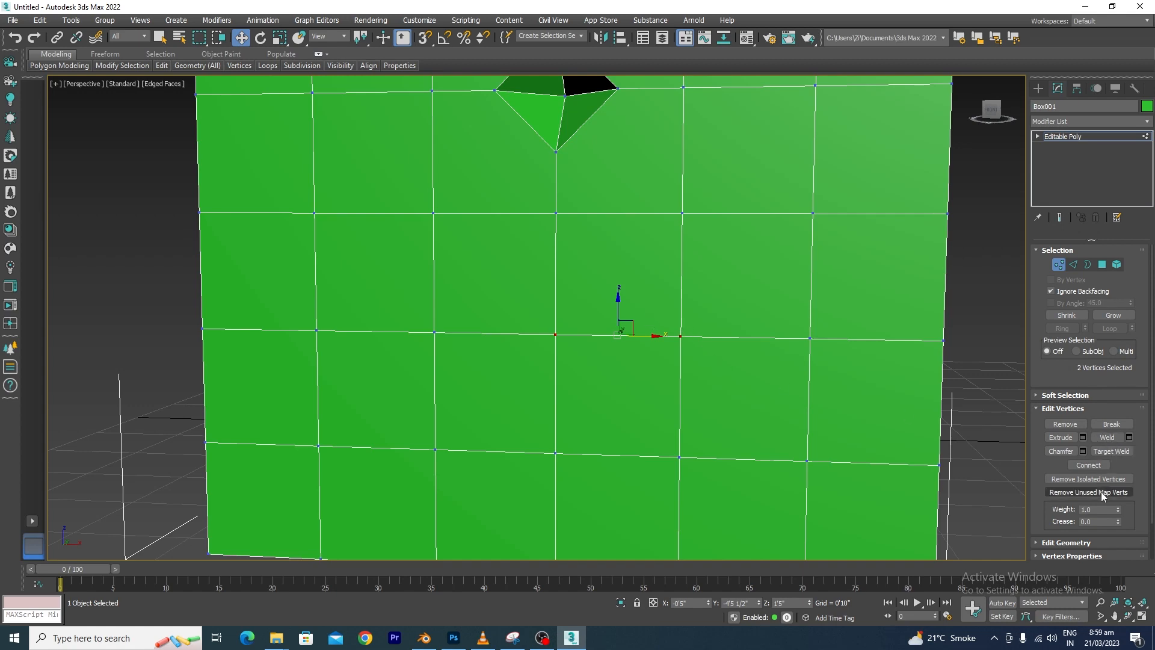
left_click(1089, 467)
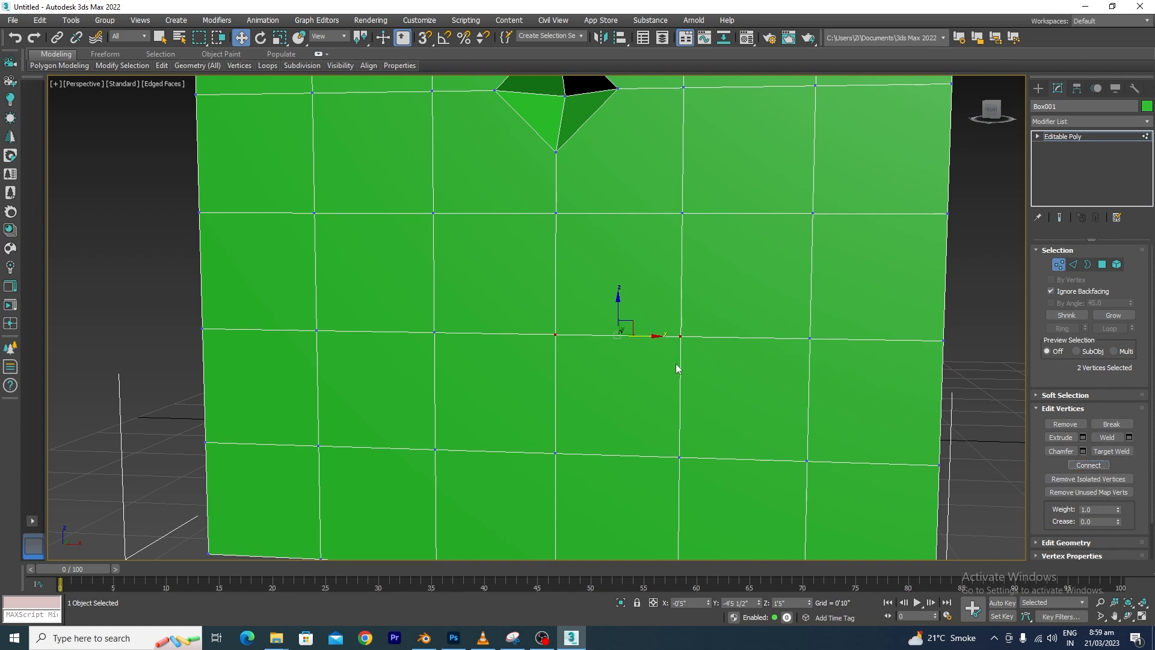
mouse_move(676, 369)
middle_mouse_down("alt")
mouse_move(691, 428)
mouse_move(704, 431)
mouse_move(667, 364)
middle_mouse_up("alt")
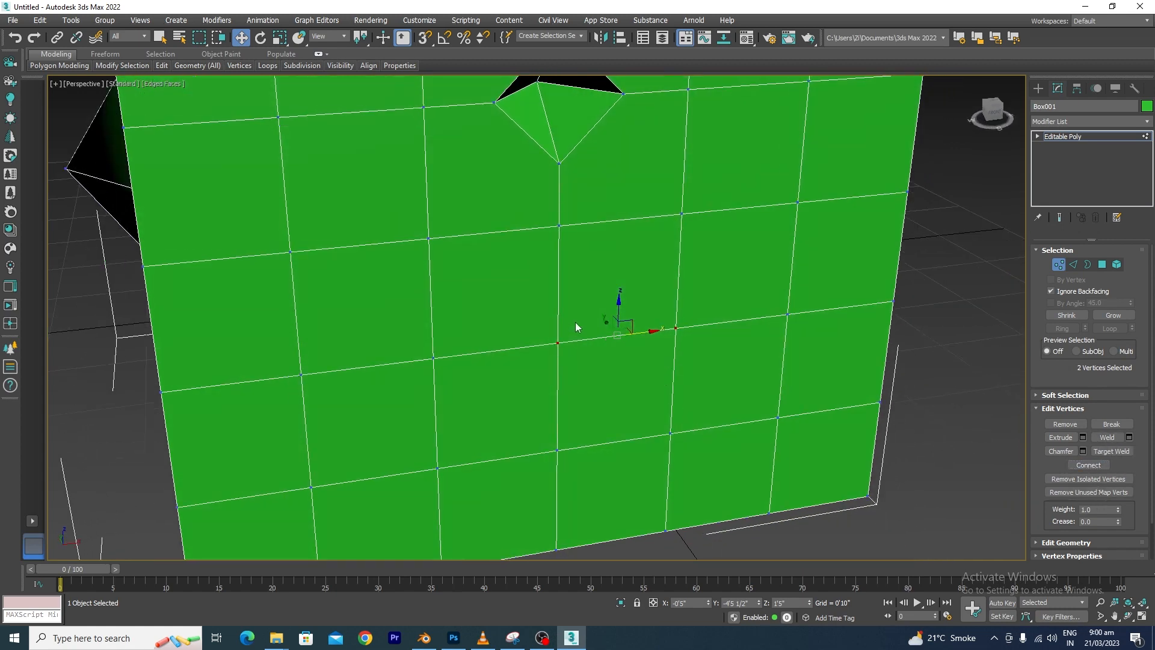
Step: Connect the two diagonally opposite vertices of a polygon below the recess with a new edge
left_click(557, 343)
left_click(670, 433, "ctrl")
left_click(1088, 465)
scroll(633, 400, "up", 4)
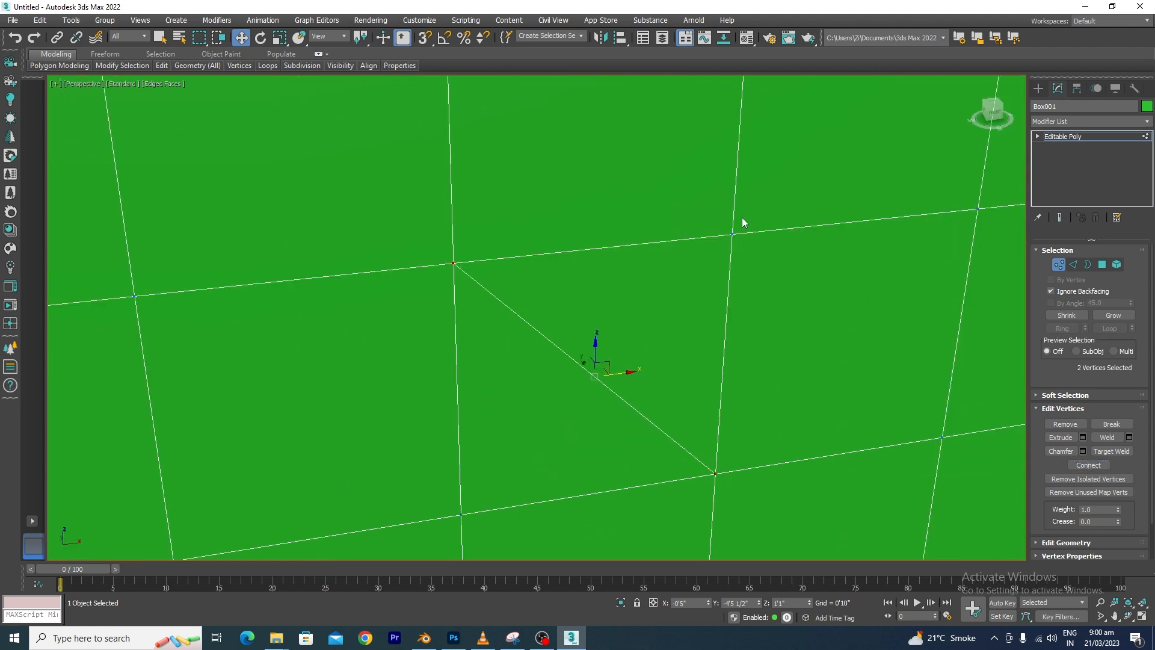
Step: Clear the vertex selection and connect the diagonally opposite vertices of the adjacent polygon with a parallel diagonal edge
left_click(733, 234)
left_click_drag(327, 601, 327, 601, "ctrl")
left_click(659, 309)
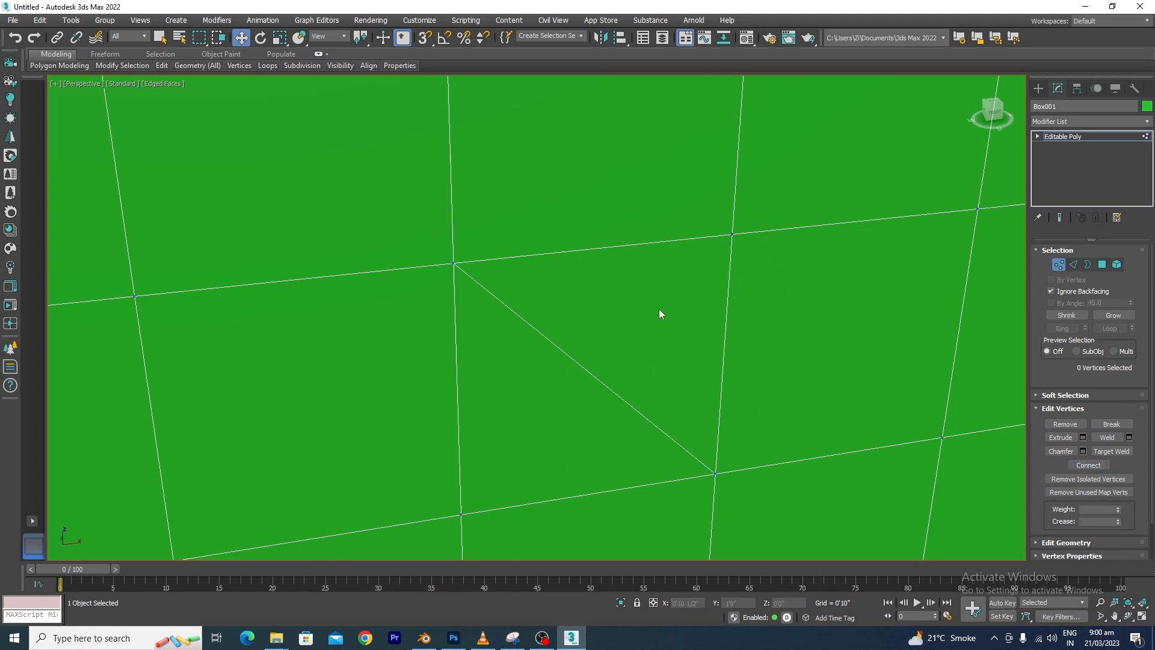
left_click(461, 514)
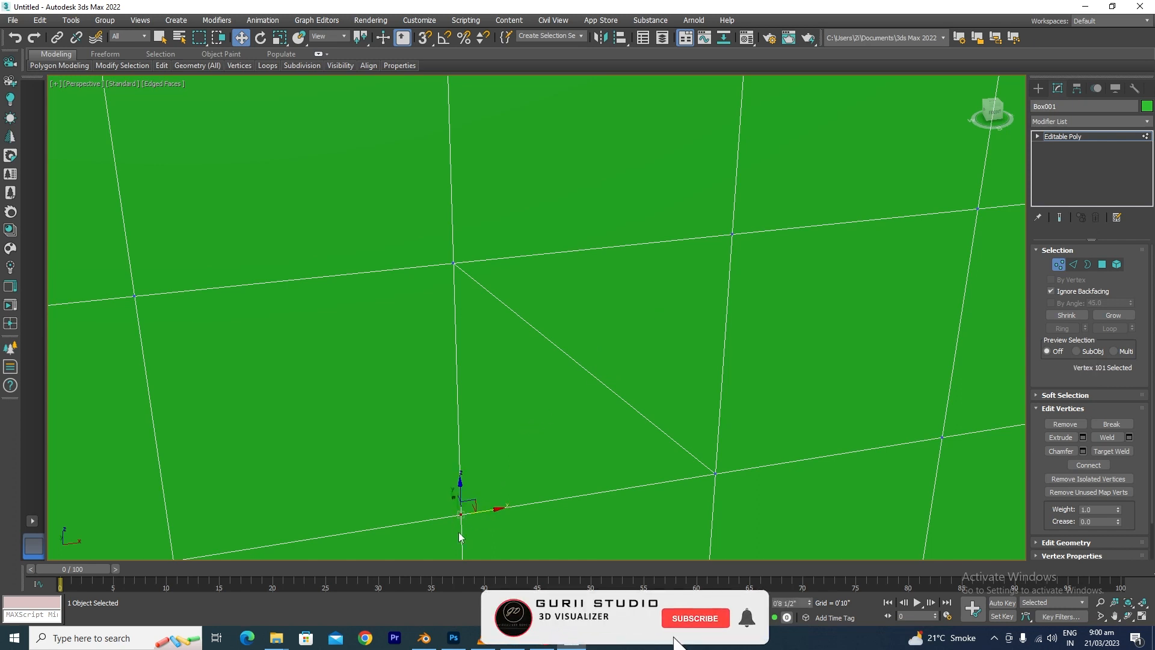
left_click_drag(147, 277, 101, 328)
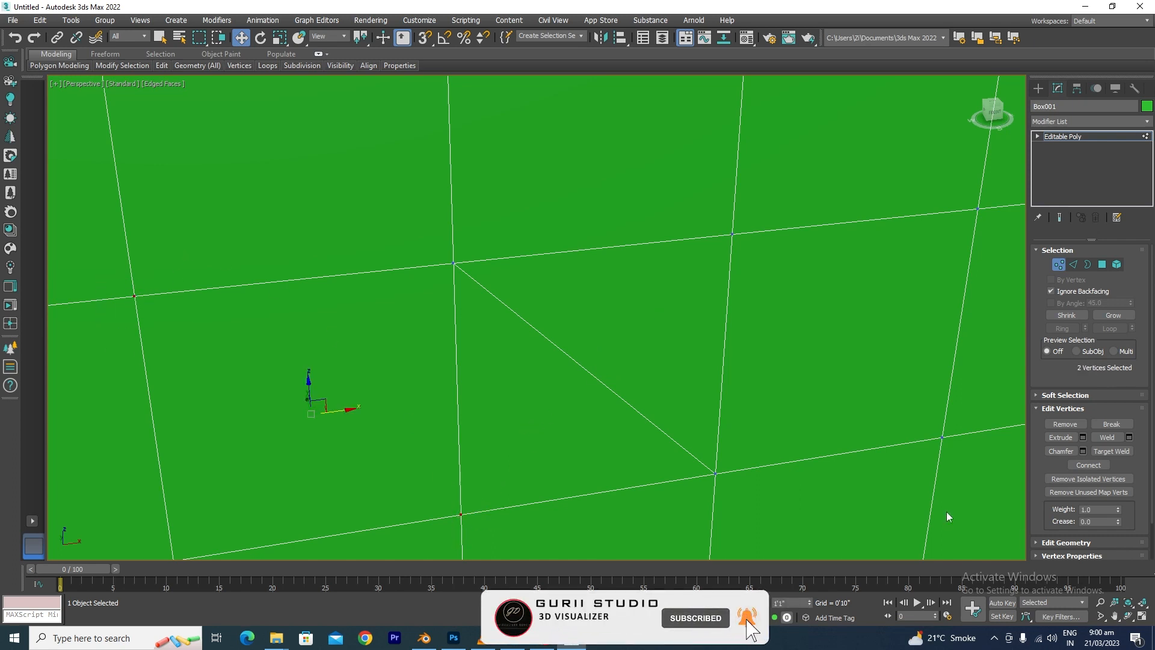
left_click(1090, 465)
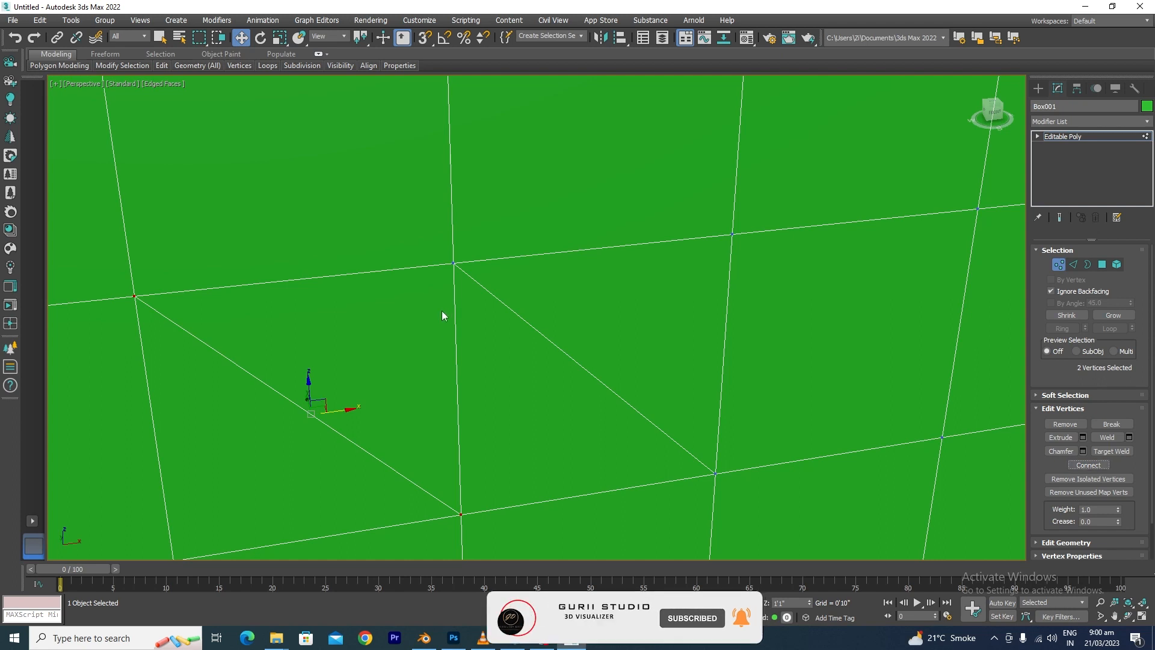
Step: Examine the two new diagonal edges by picking vertices at their ends and on the surrounding grid
scroll(497, 425, "down", 2)
scroll(601, 459, "up", 3)
left_click(672, 402)
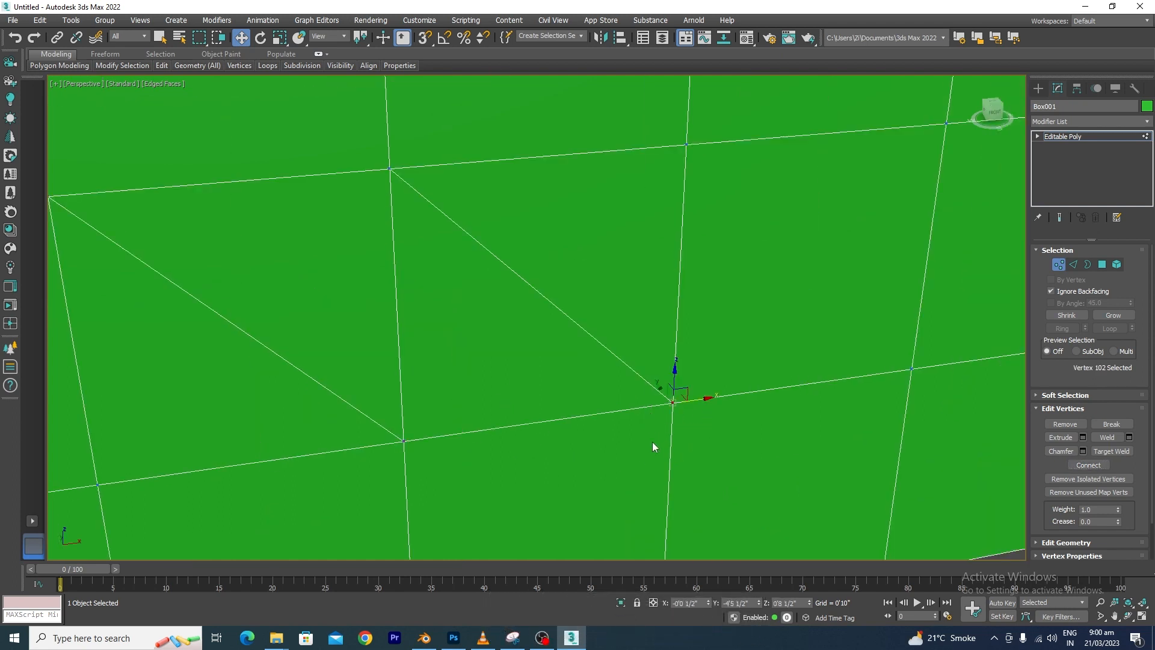
middle_click_drag(652, 446, 660, 436, "alt")
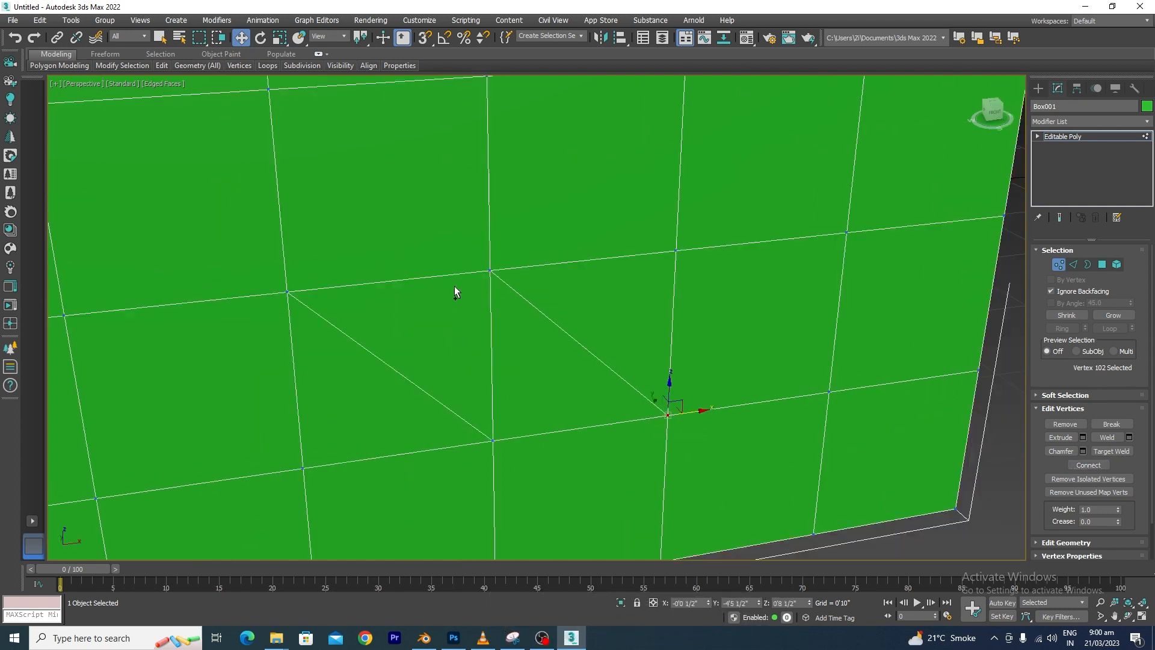
left_click_drag(491, 270, 481, 283, "ctrl")
key("ctrl+z")
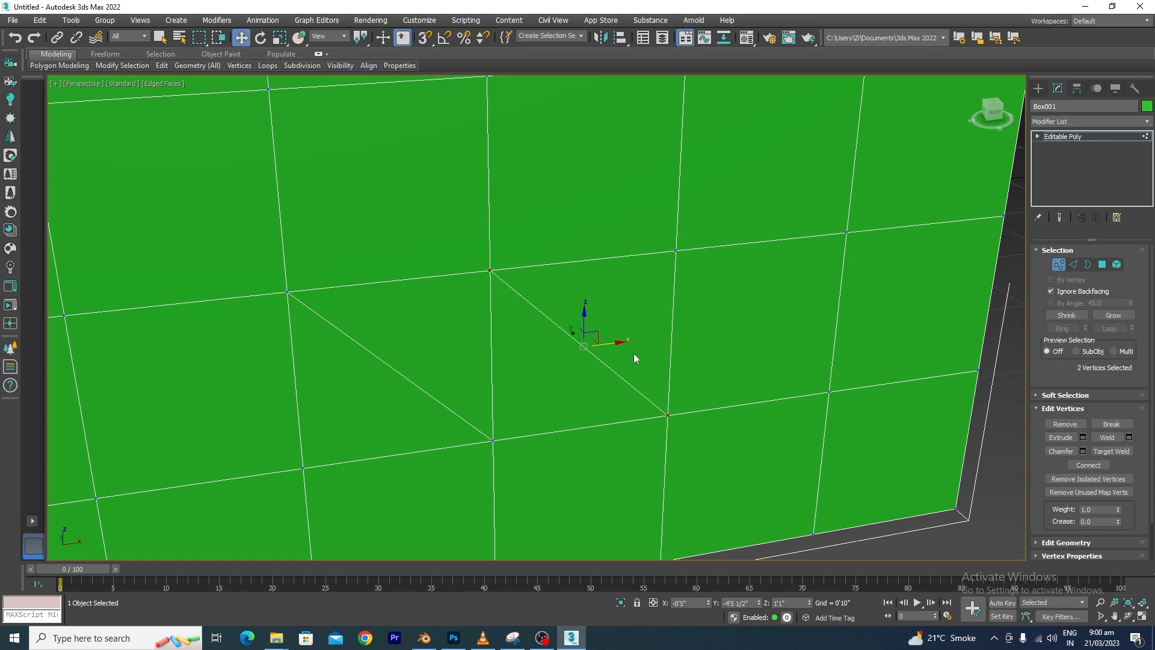
left_click(675, 250)
scroll(524, 355, "down", 6)
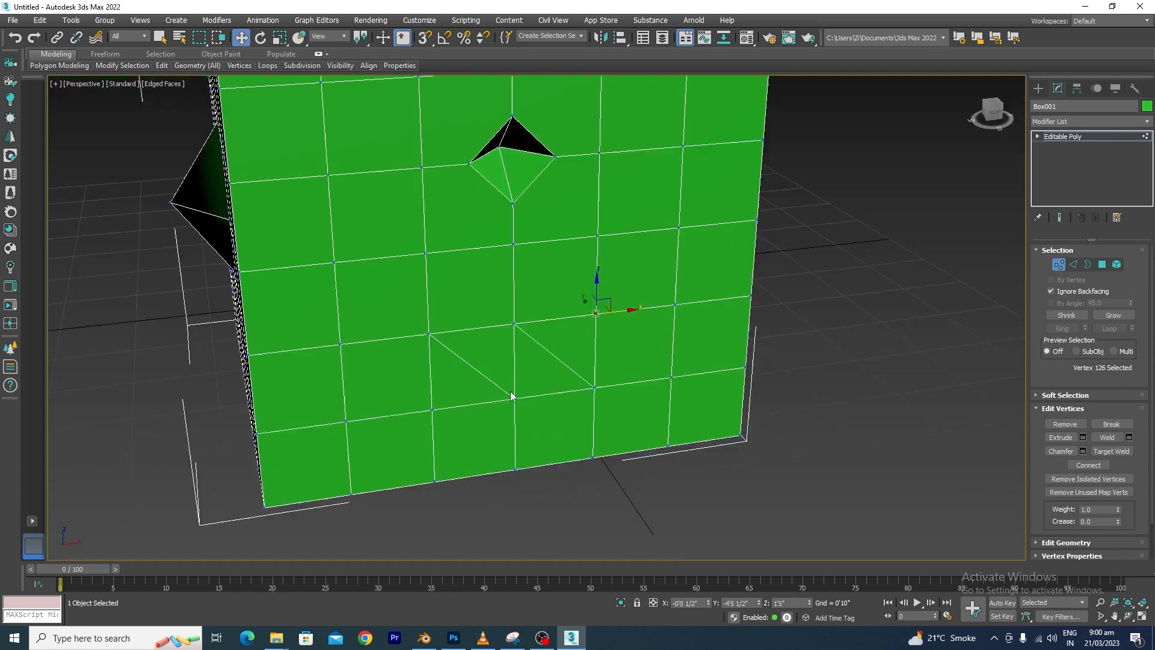
scroll(515, 353, "up", 5)
left_click_drag(580, 386, 572, 392)
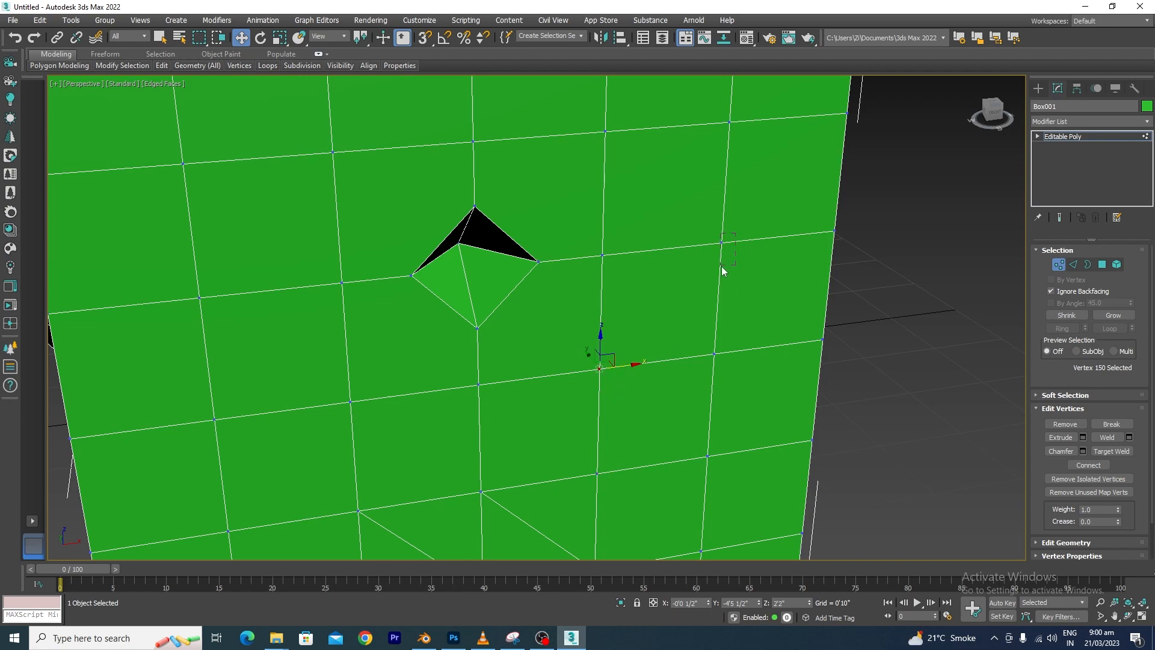
left_click(723, 244, "ctrl")
Step: On the face with the open diamond, connect a vertex below the hole to its four diagonally neighbouring vertices
scroll(534, 305, "down", 6)
middle_click_drag(509, 377, 725, 358, "alt")
scroll(646, 352, "up", 5)
scroll(707, 425, "up", 5)
scroll(650, 364, "down", 3)
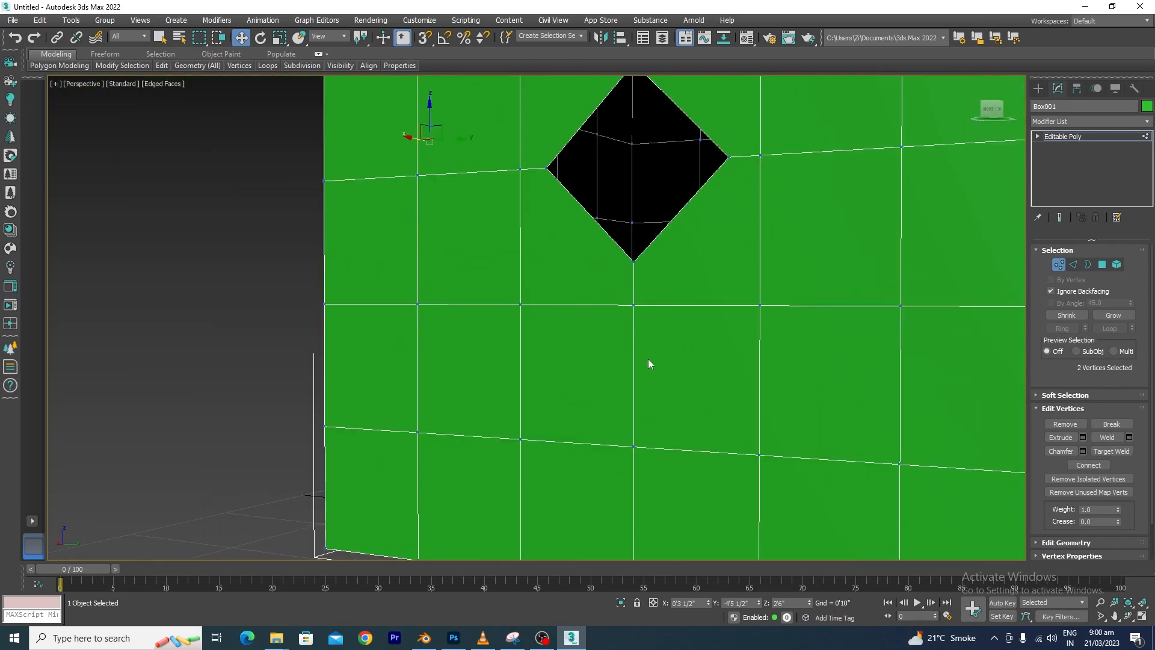
middle_click_drag(666, 413, 661, 379)
left_click_drag(657, 378, 577, 428)
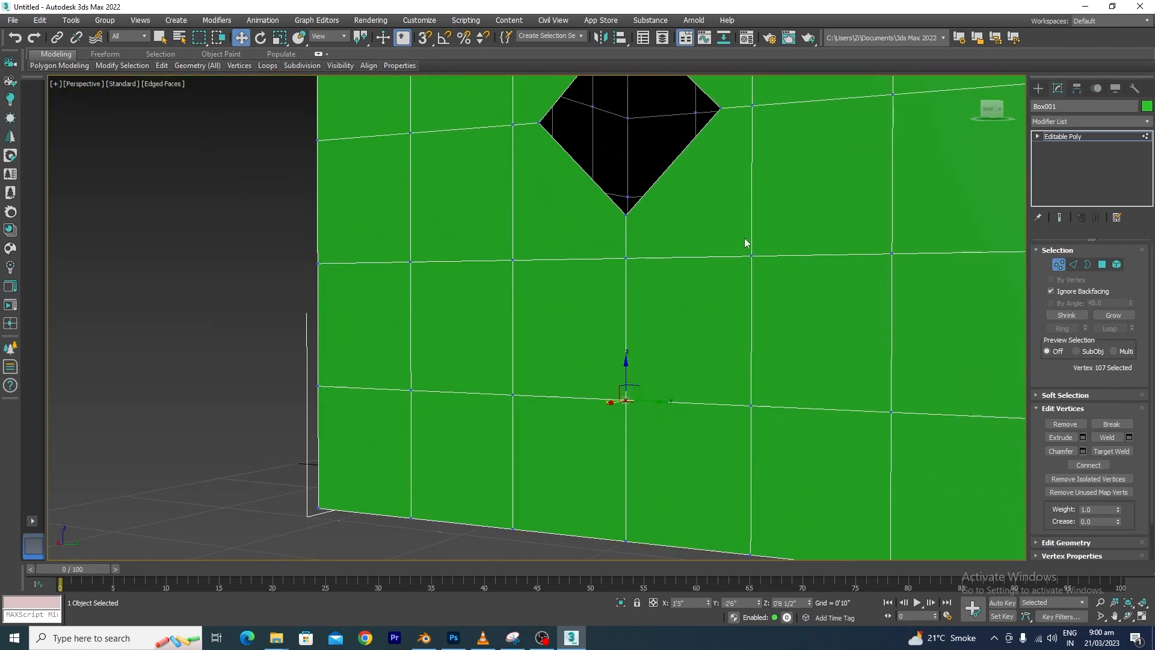
left_click(751, 256, "ctrl")
left_click(513, 260, "ctrl")
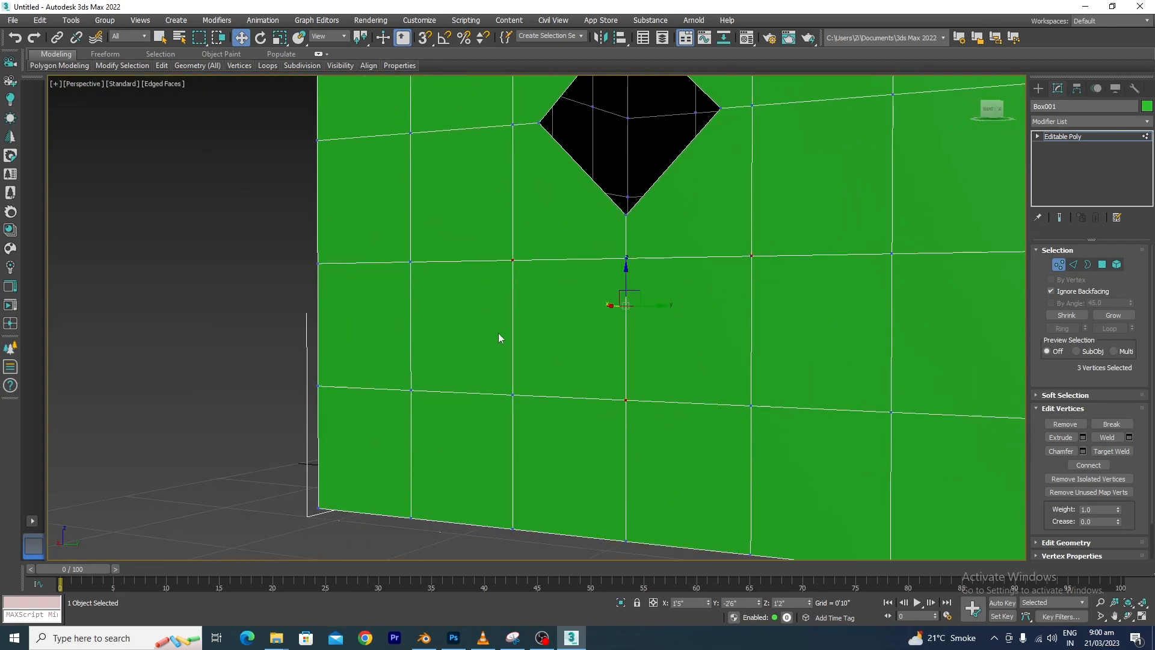
left_click(513, 528, "ctrl")
left_click(751, 554, "ctrl")
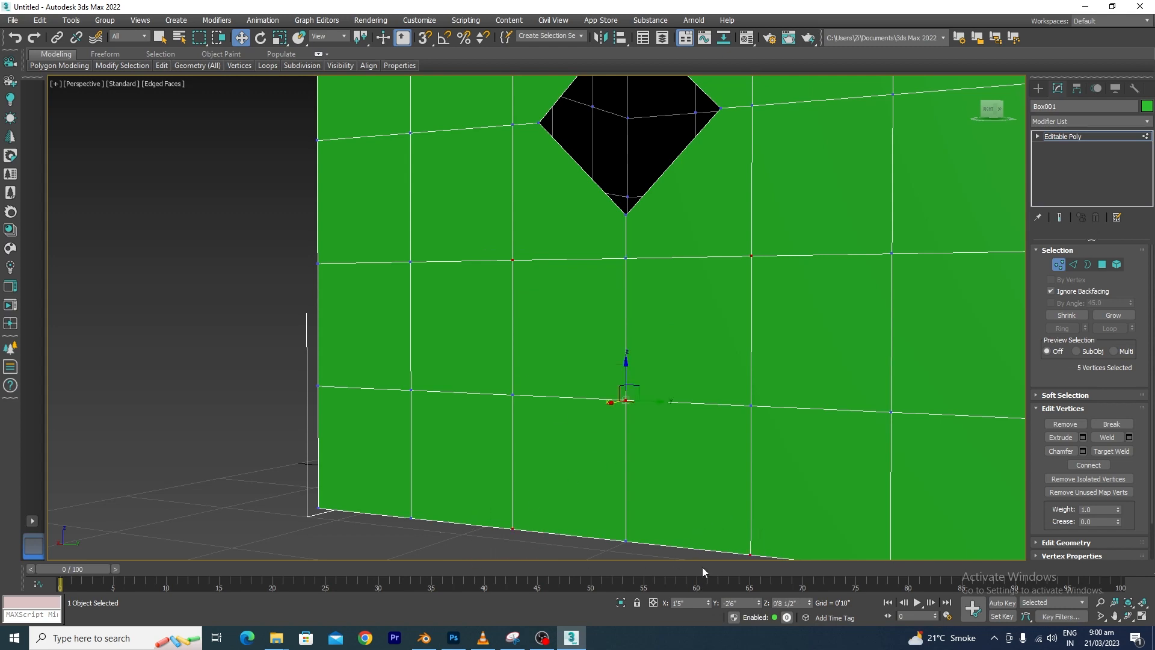
left_click(1088, 466)
Step: Extrude the vertex where the four new diagonals meet with height -0'5", adjust the extrusion width and apply it
middle_click_drag(664, 449, 636, 407, "alt")
left_click_drag(636, 403, 667, 430)
key("ctrl+z")
left_click(779, 513)
key("ctrl+z")
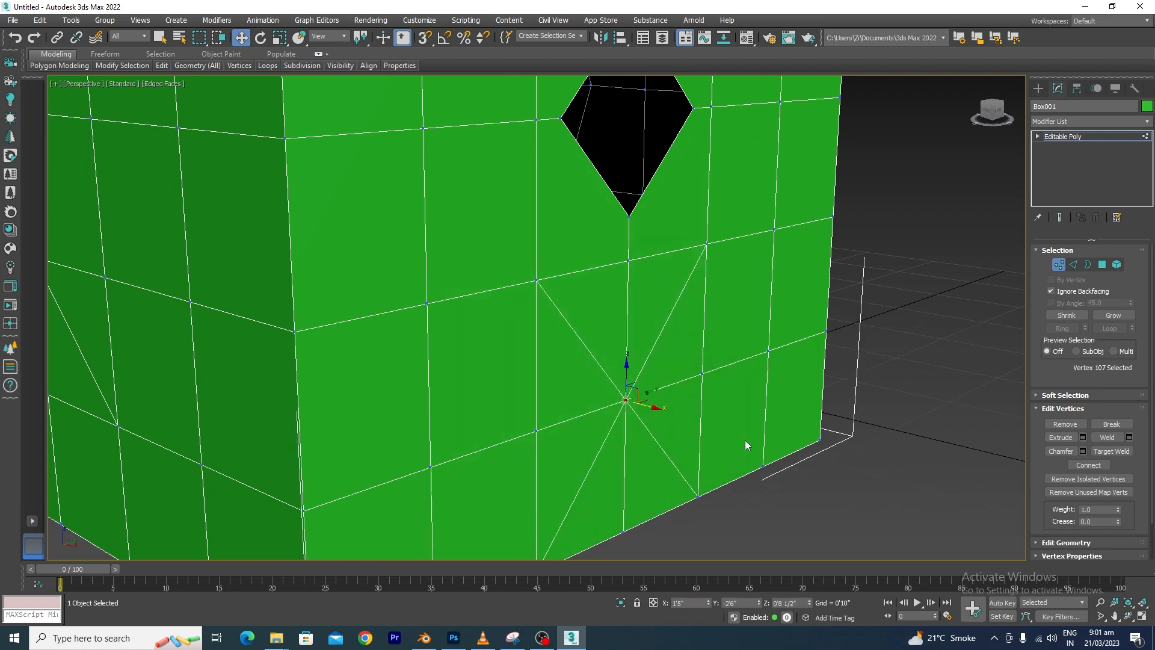
left_click(1083, 437)
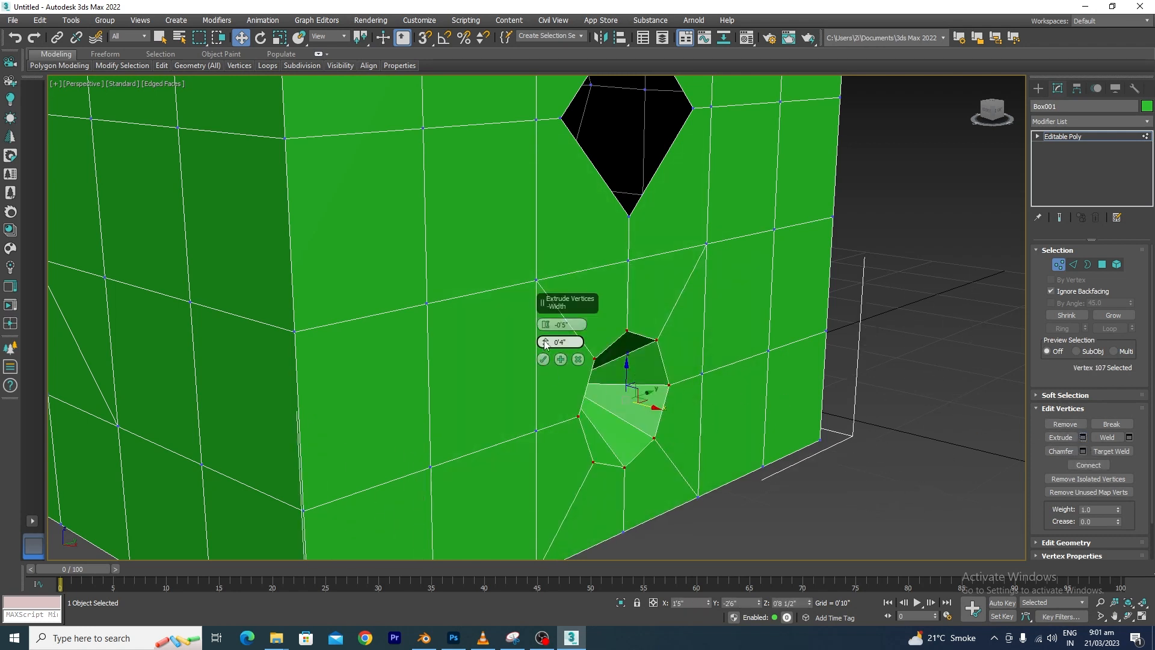
left_click_drag(546, 341, 567, 325)
left_click(543, 360)
Step: Leave vertex editing to return to the whole object, and look over the edited box from several angles
scroll(708, 353, "down", 10)
middle_click_drag(708, 353, 691, 378, "alt")
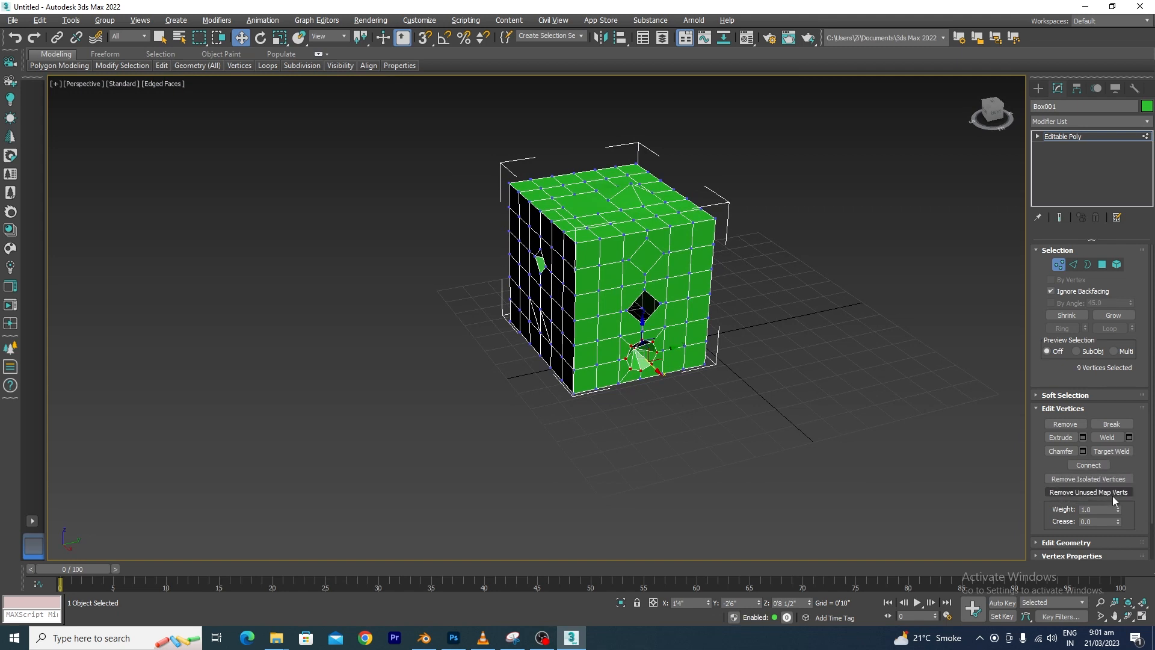
left_click(1059, 264)
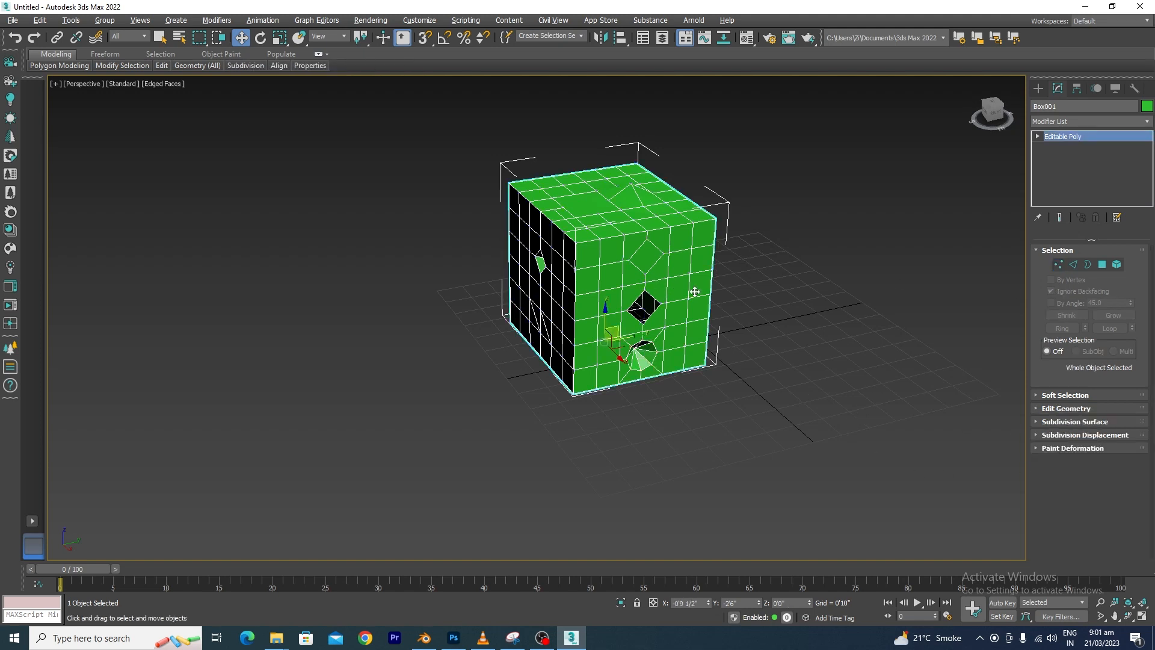
left_click(1058, 265)
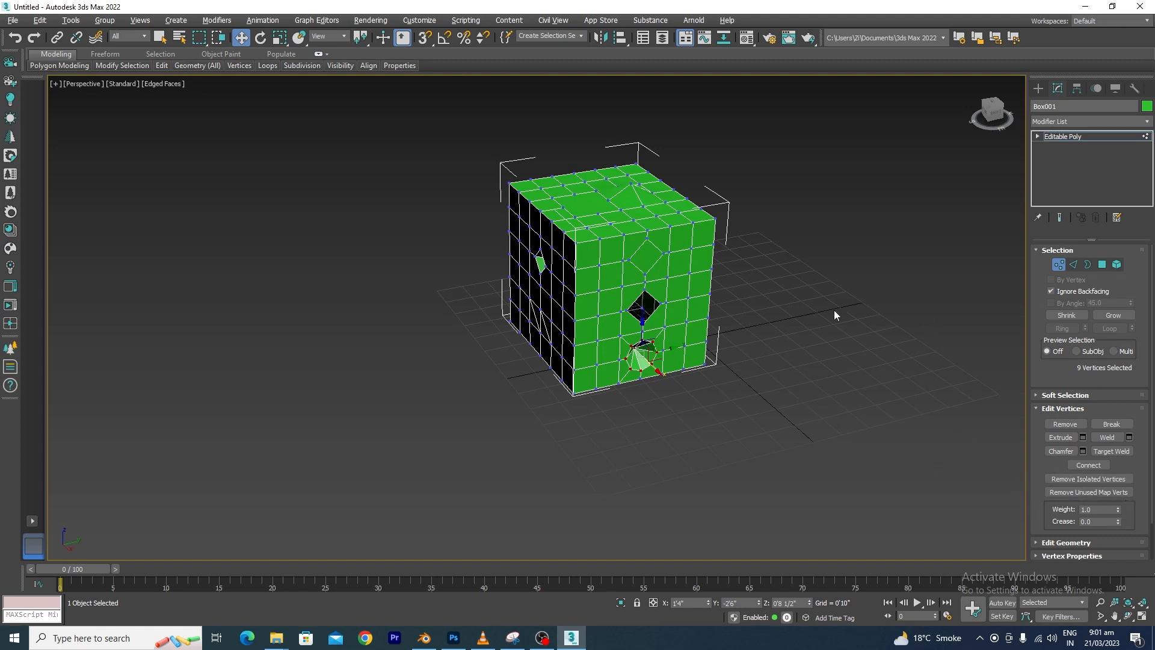
middle_click_drag(834, 309, 830, 373, "alt")
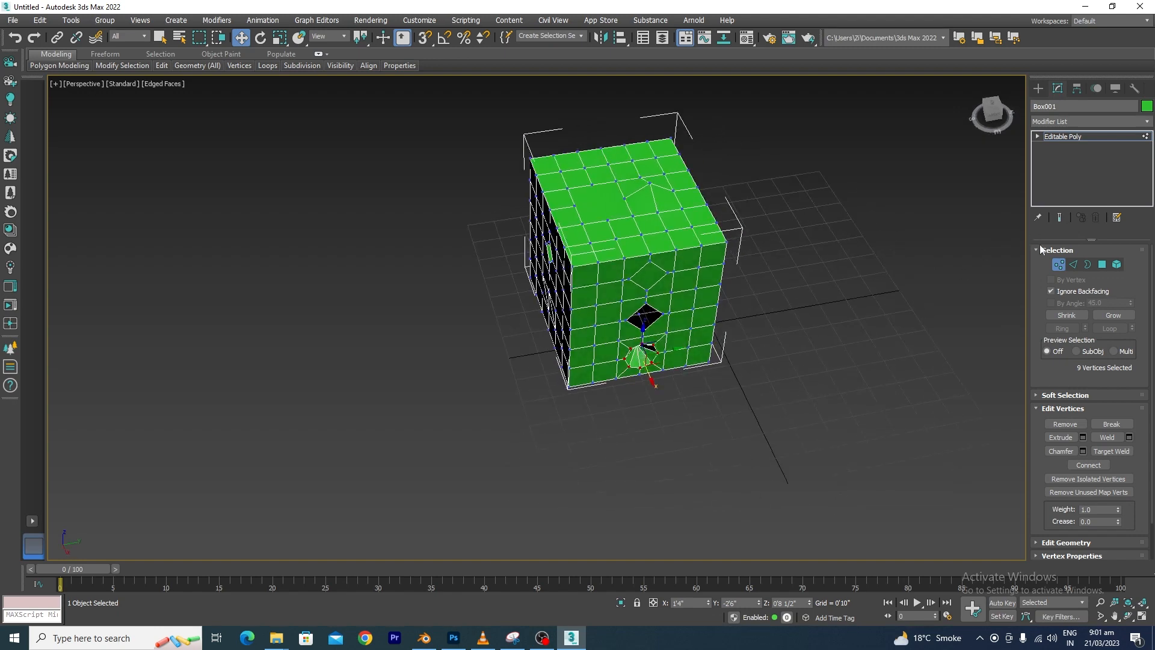
left_click(1057, 265)
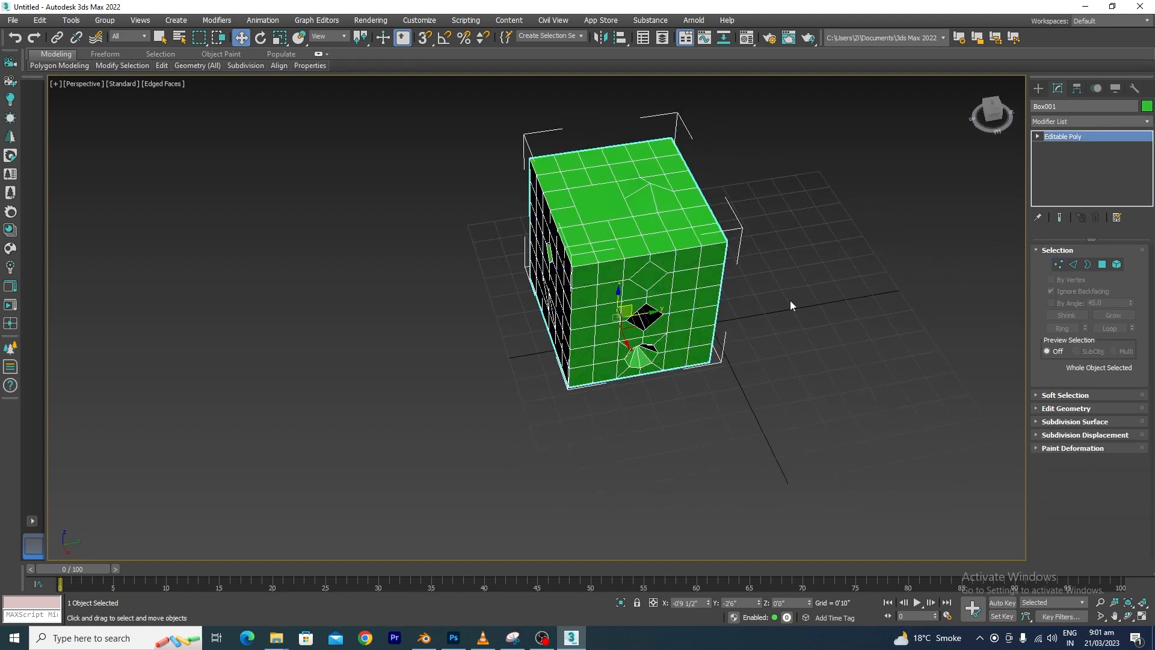
middle_click_drag(790, 305, 727, 371, "alt")
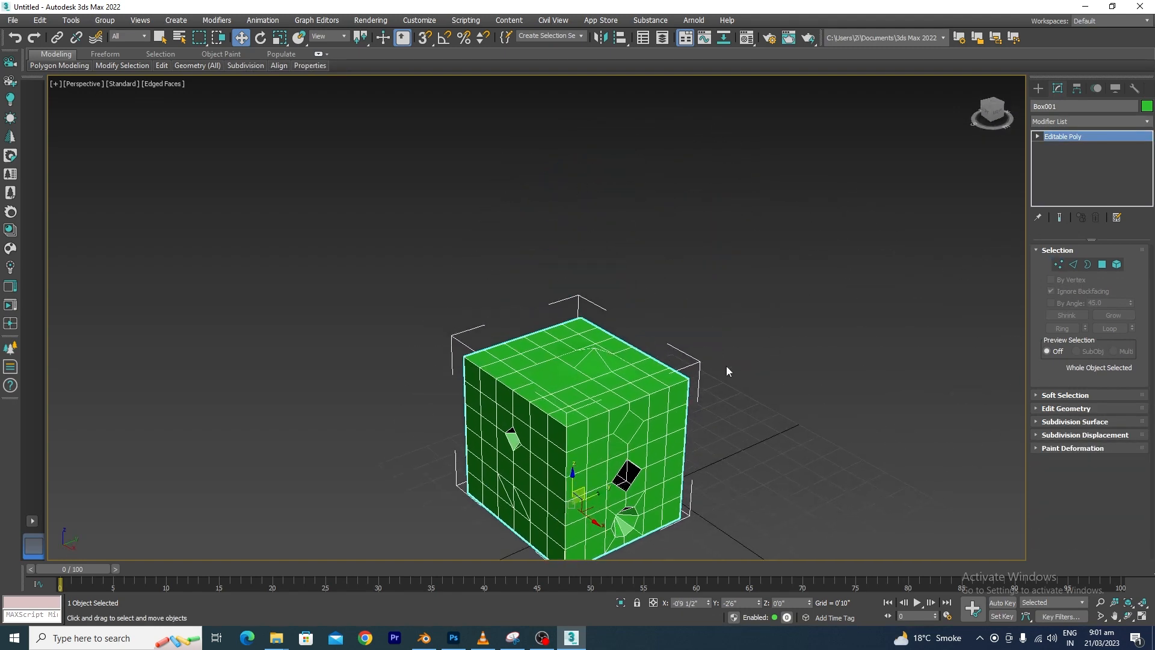
Step: Add a TurboSmooth modifier on top of the box's Editable Poly
left_click(1147, 123)
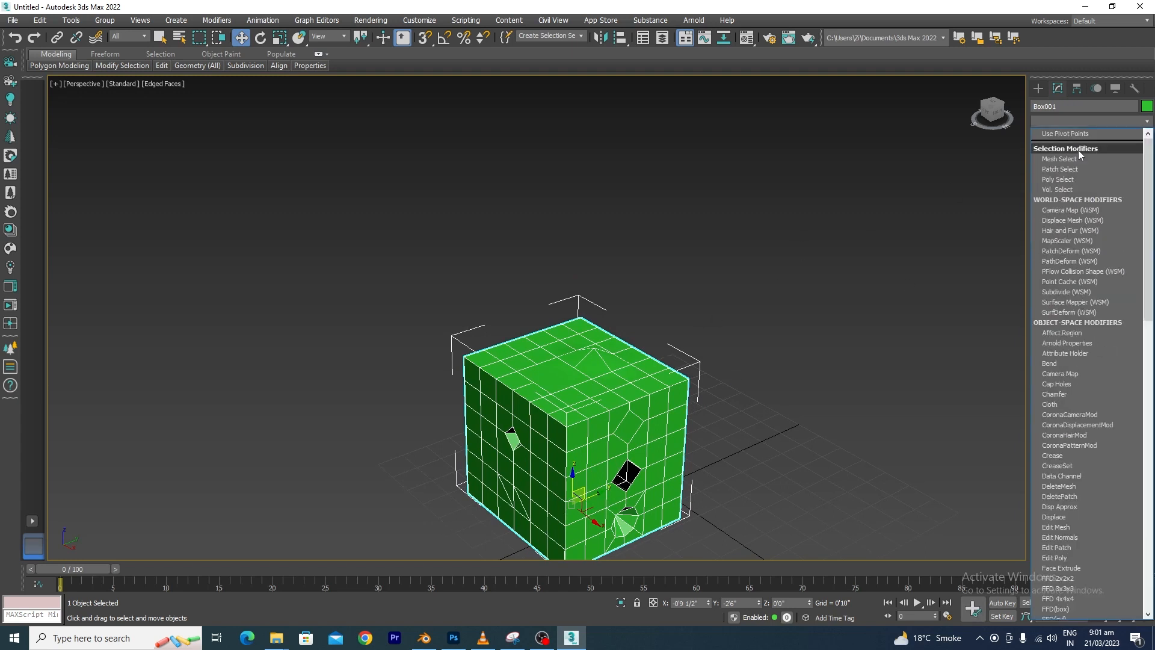
left_click(1147, 122)
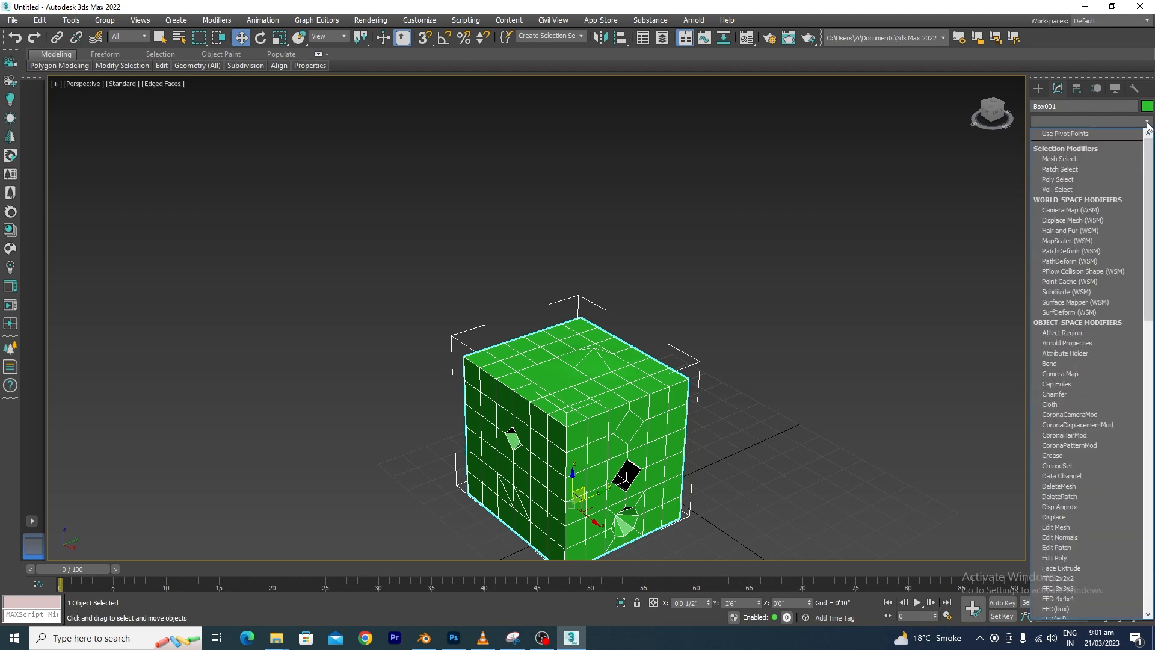
key("r")
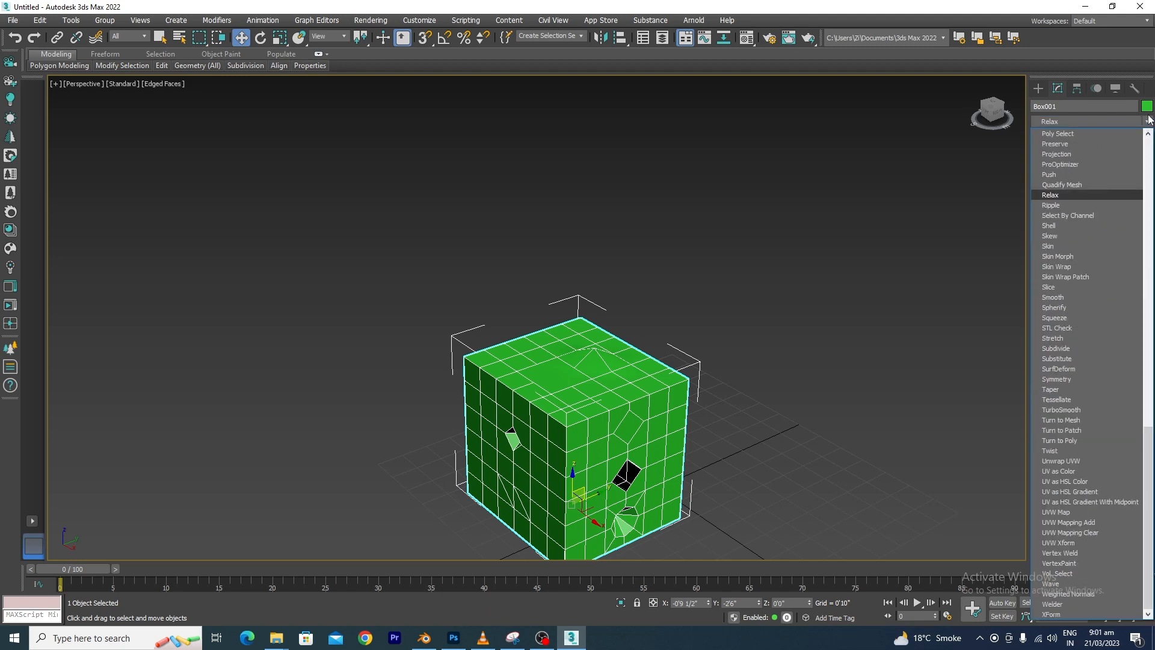
left_click(1148, 120)
left_click(1148, 122)
type("tu")
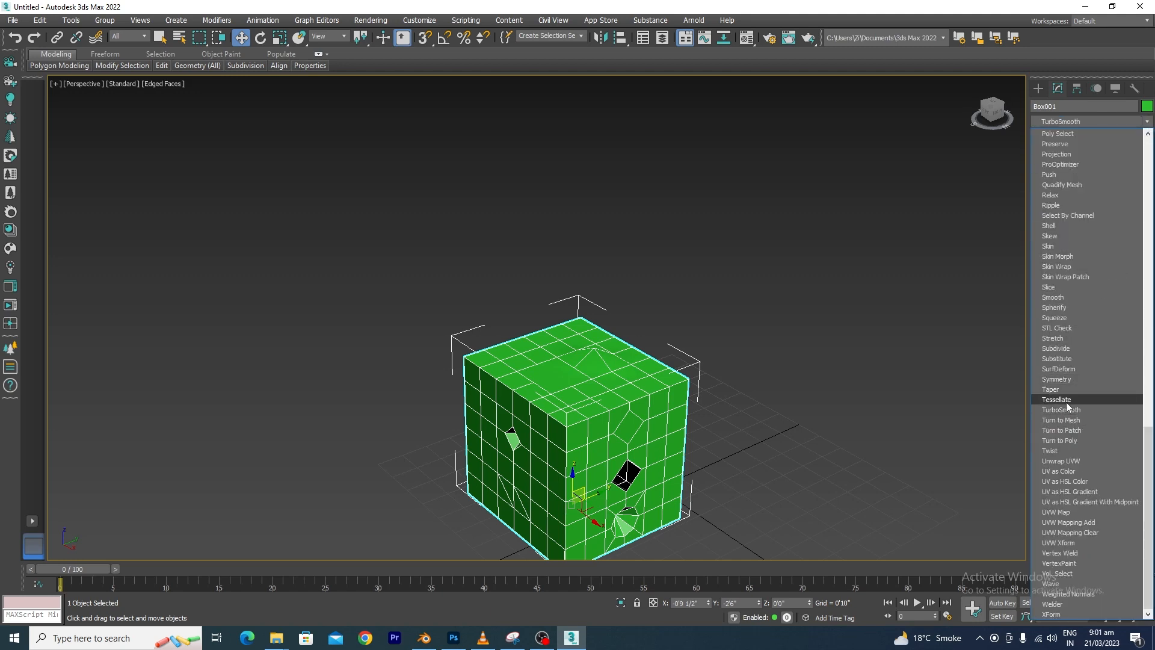
left_click(1068, 409)
scroll(647, 391, "up", 5)
scroll(647, 391, "down", 6)
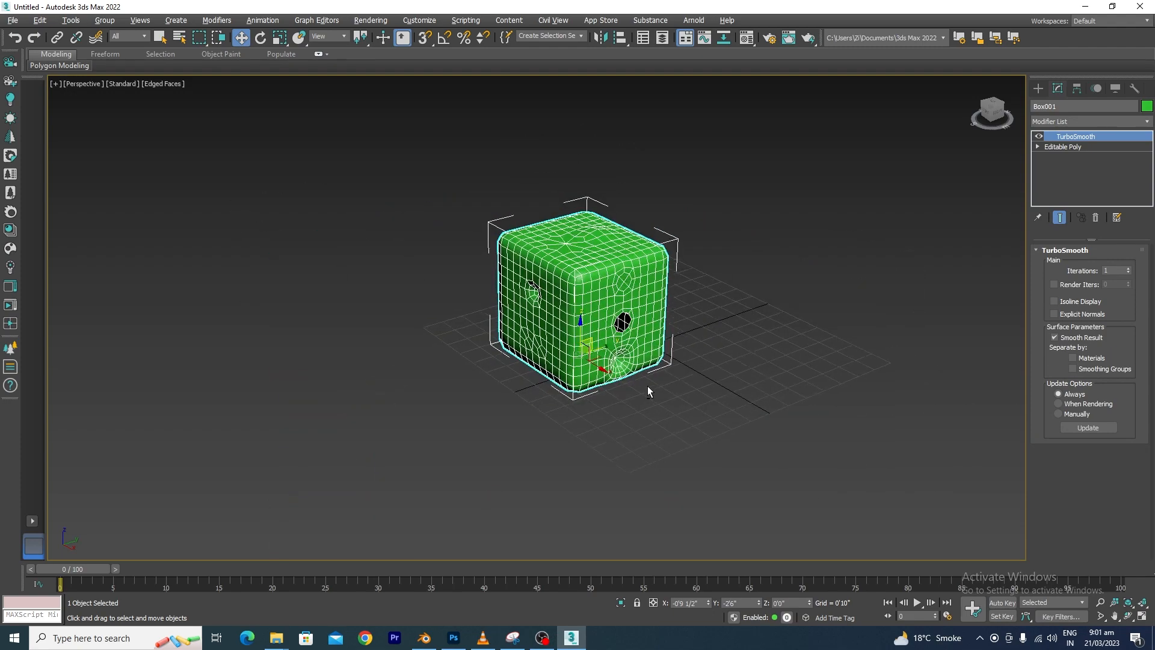
Step: Raise the TurboSmooth iterations to 3 for comparison, settle on 2, and view the smoothed box
scroll(616, 388, "down", 2)
scroll(616, 388, "up", 8)
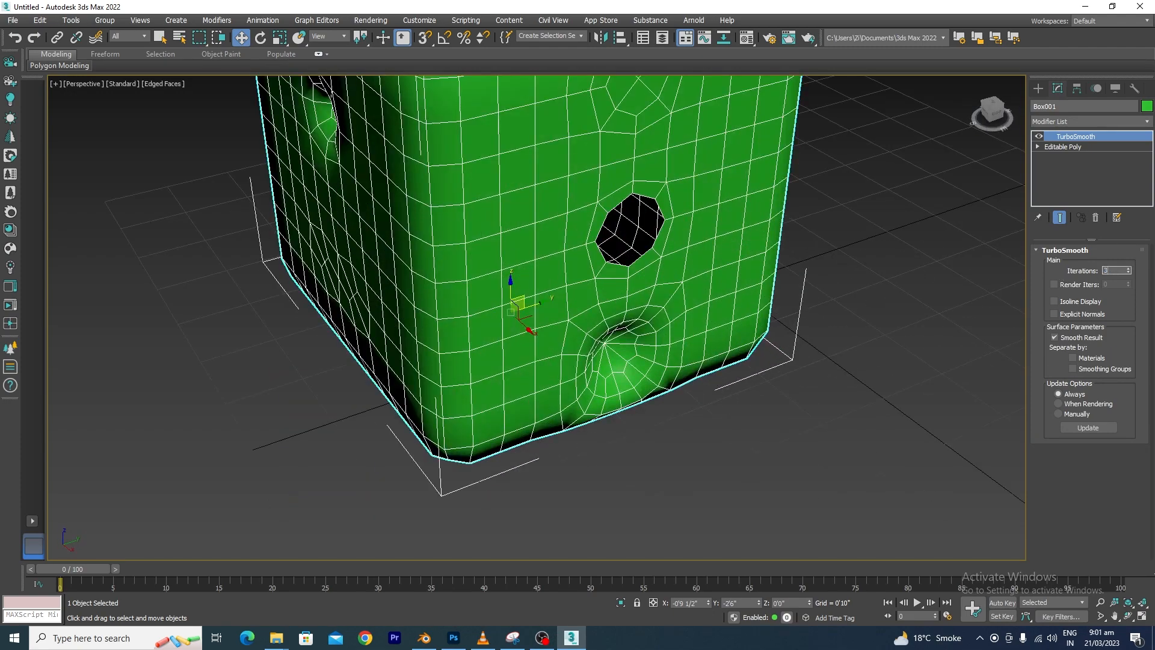
key("Return")
middle_click_drag(635, 329, 638, 397, "alt")
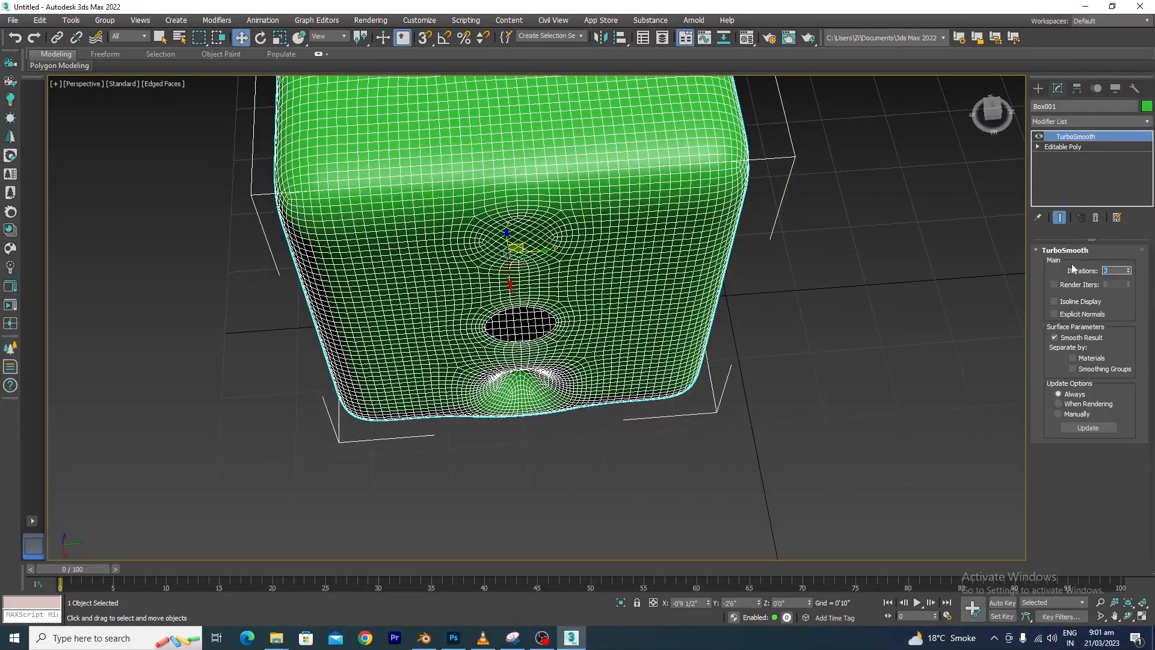
key("Return")
scroll(745, 247, "down", 5)
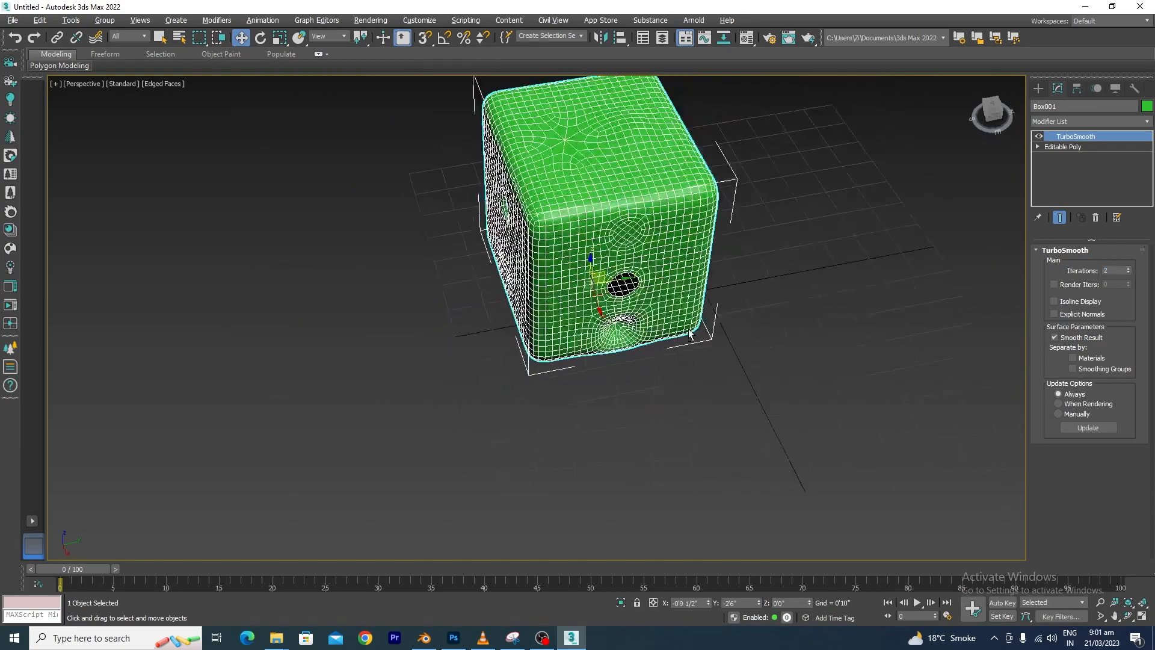
middle_click_drag(744, 248, 782, 313, "alt")
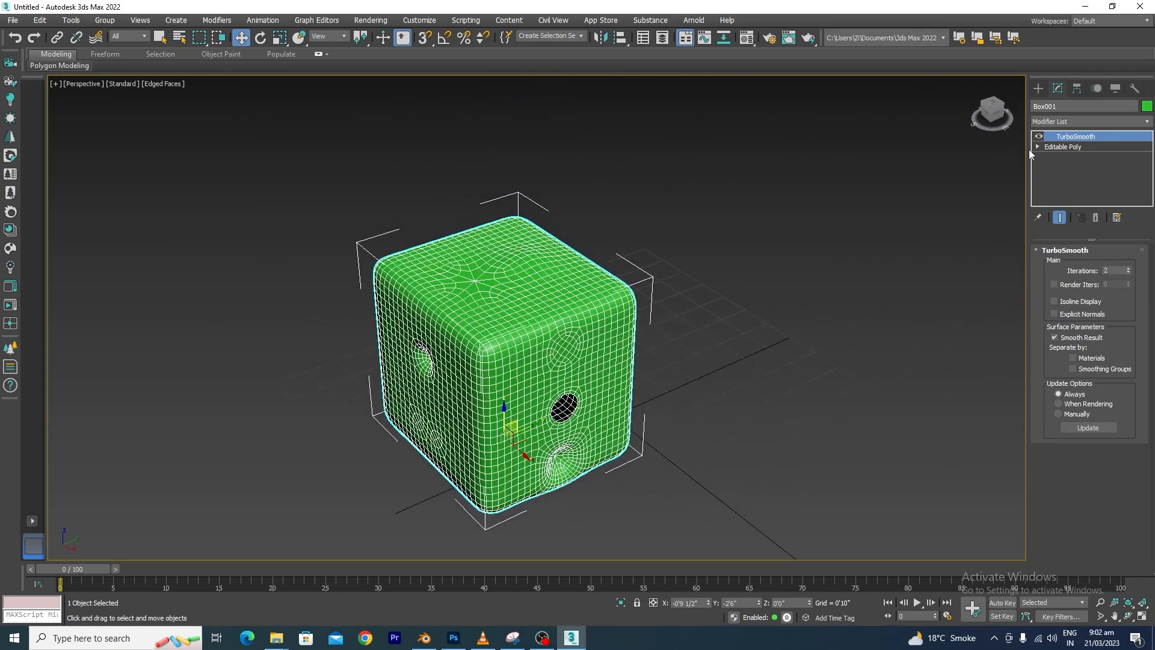
Step: Enter vertex editing of the box's Editable Poly beneath TurboSmooth and turn on the end-result display
left_click(1059, 156)
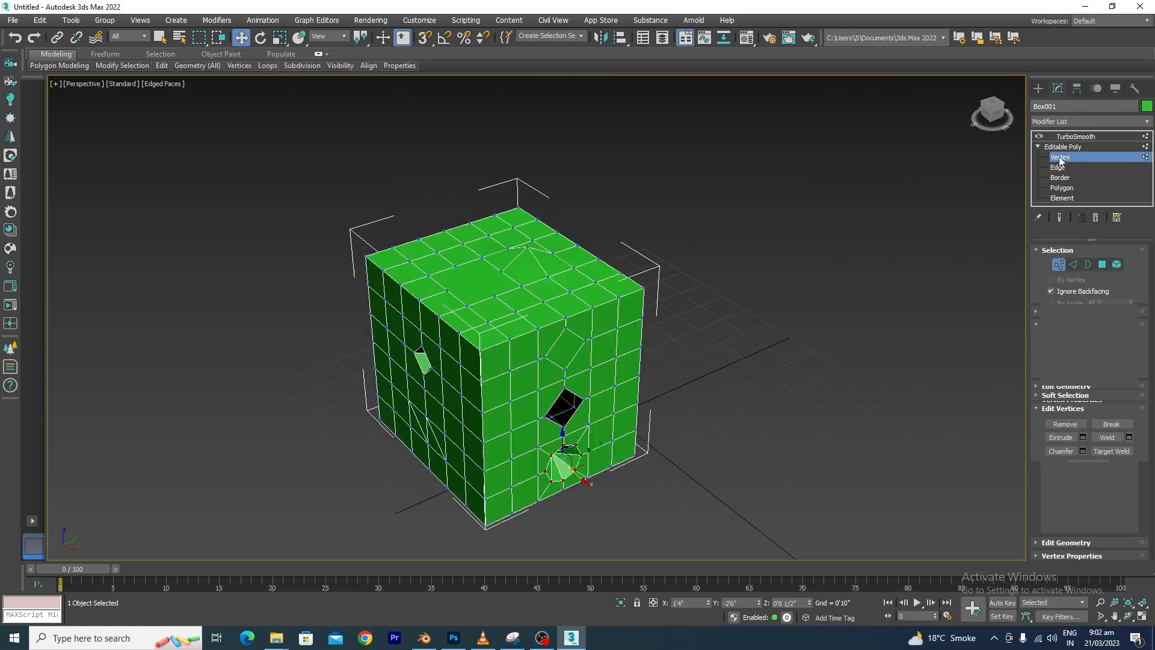
scroll(986, 167, "up", 5)
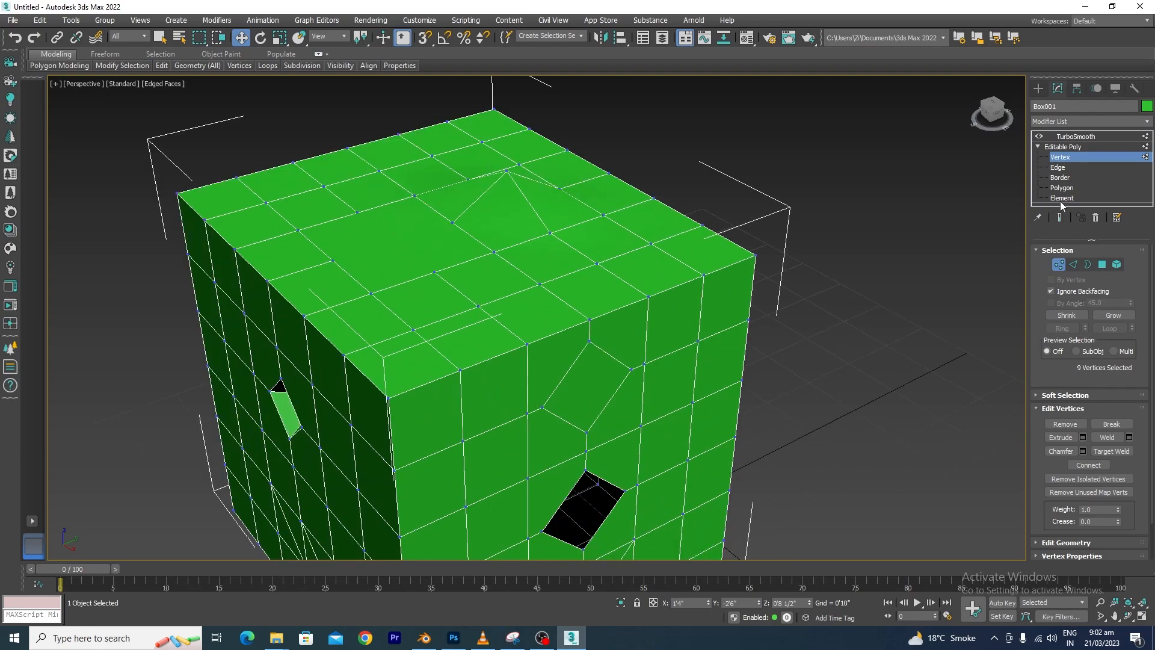
left_click(1060, 217)
Step: Select the raised vertex on the box's top face and increase its weight to about 19.25
mouse_move(587, 329)
middle_mouse_down("alt")
mouse_move(545, 307)
mouse_move(574, 319)
mouse_move(619, 311)
mouse_move(604, 318)
middle_mouse_up("alt")
scroll(543, 179, "up", 5)
scroll(557, 207, "down", 2)
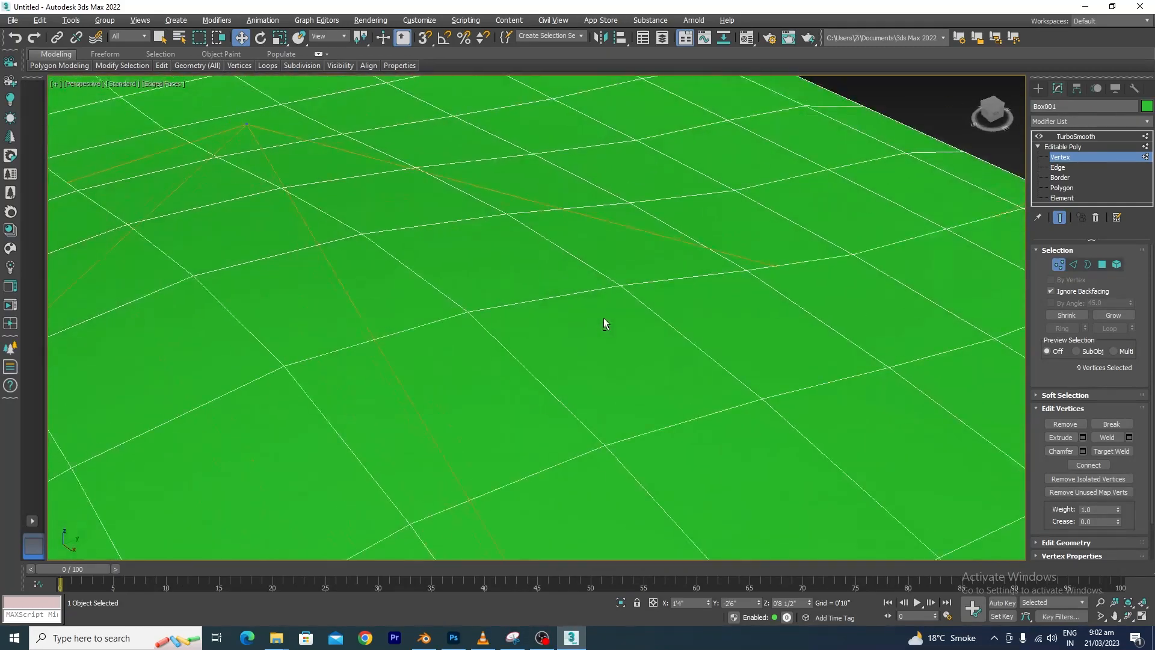
scroll(419, 177, "down", 2)
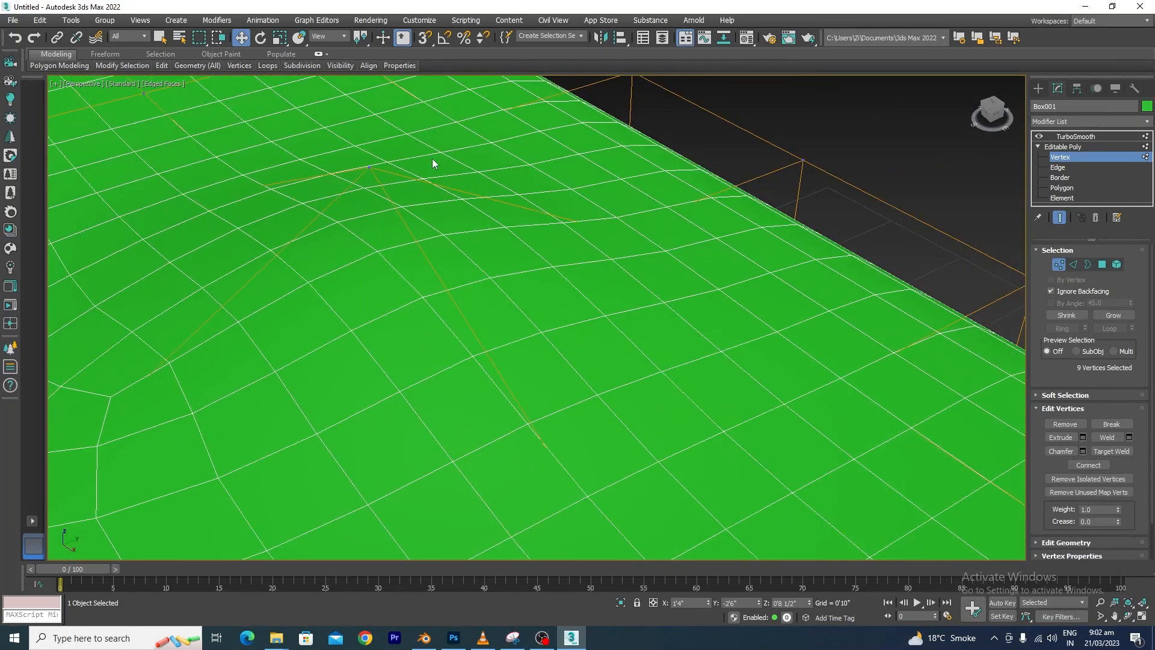
mouse_move(406, 263)
middle_mouse_down("alt")
mouse_move(420, 237)
mouse_move(421, 255)
middle_mouse_up("alt")
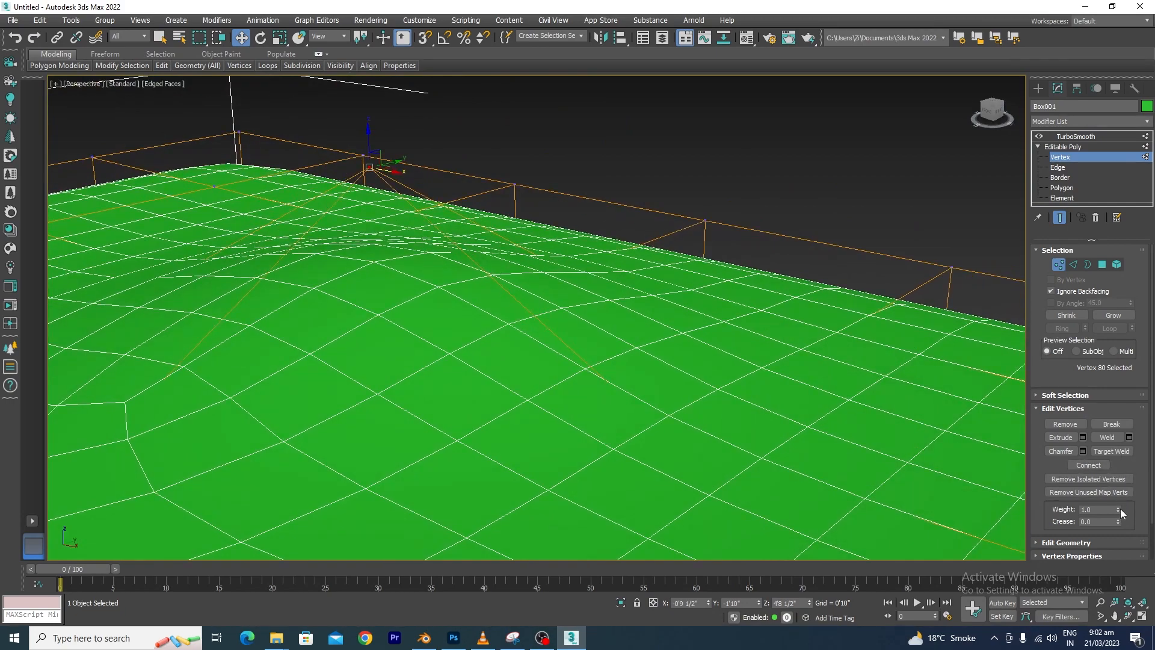
left_click_drag(1121, 509, 1115, 319)
scroll(806, 337, "down", 5)
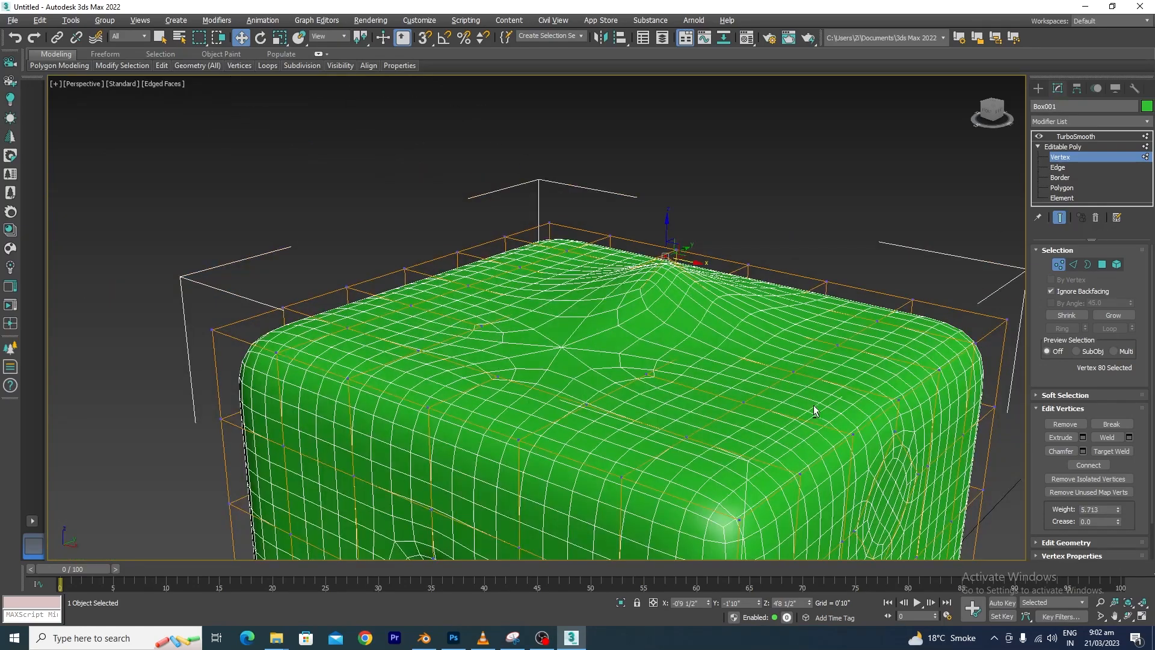
middle_click_drag(814, 406, 704, 402, "alt")
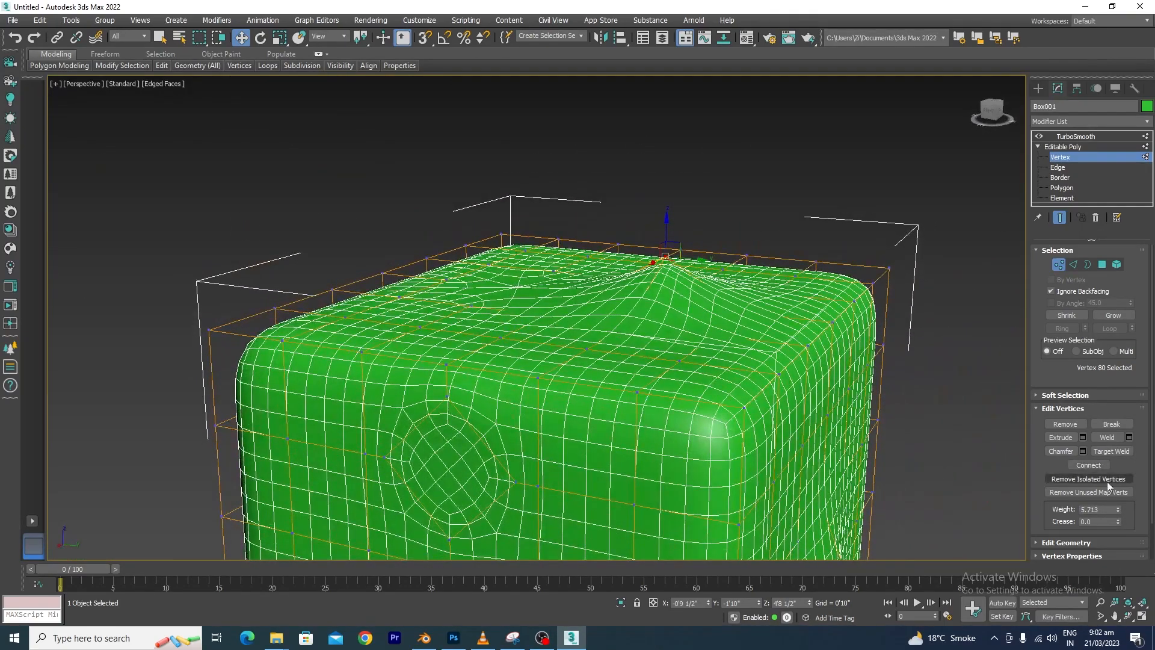
left_click_drag(1117, 510, 1082, 365)
middle_click_drag(721, 307, 748, 401, "alt")
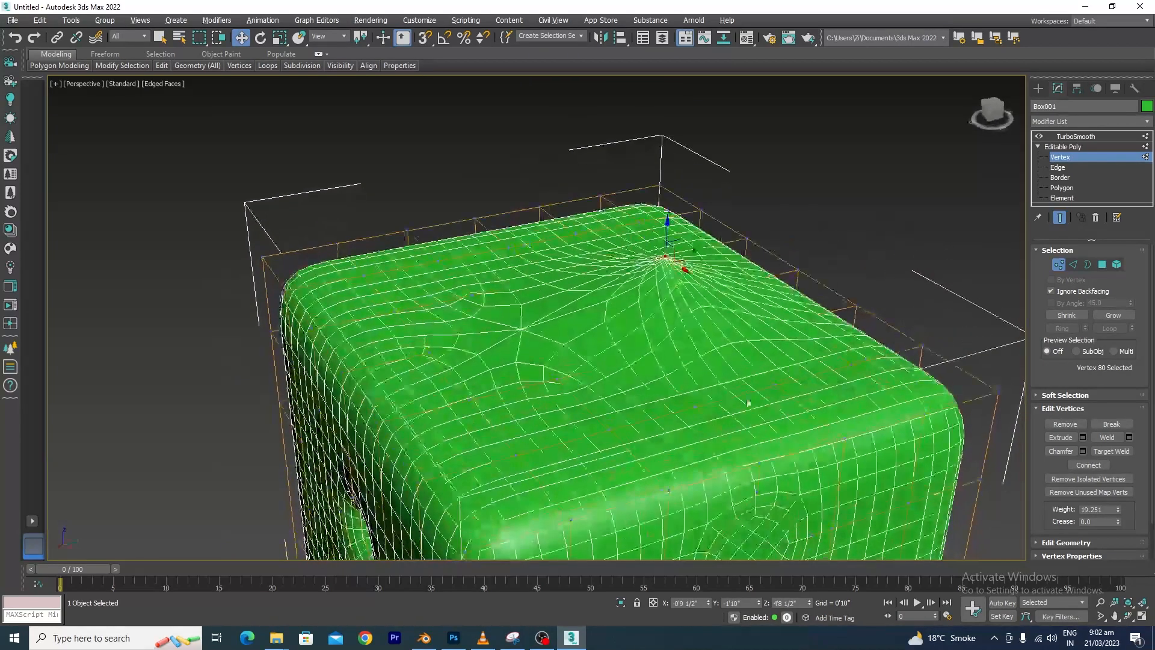
Step: Pull the vertex above the lower patch of diagonal edges on the side face outward to Y -5'6" and increase its weight
scroll(740, 409, "down", 6)
middle_click_drag(723, 452, 841, 438, "alt")
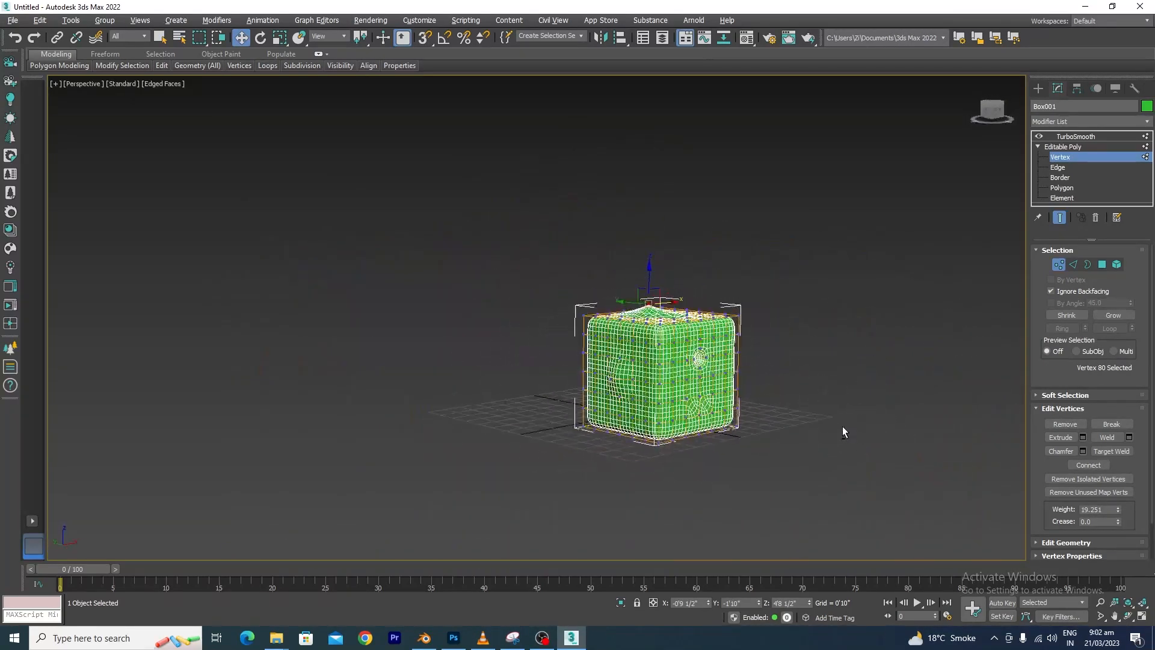
scroll(681, 443, "up", 8)
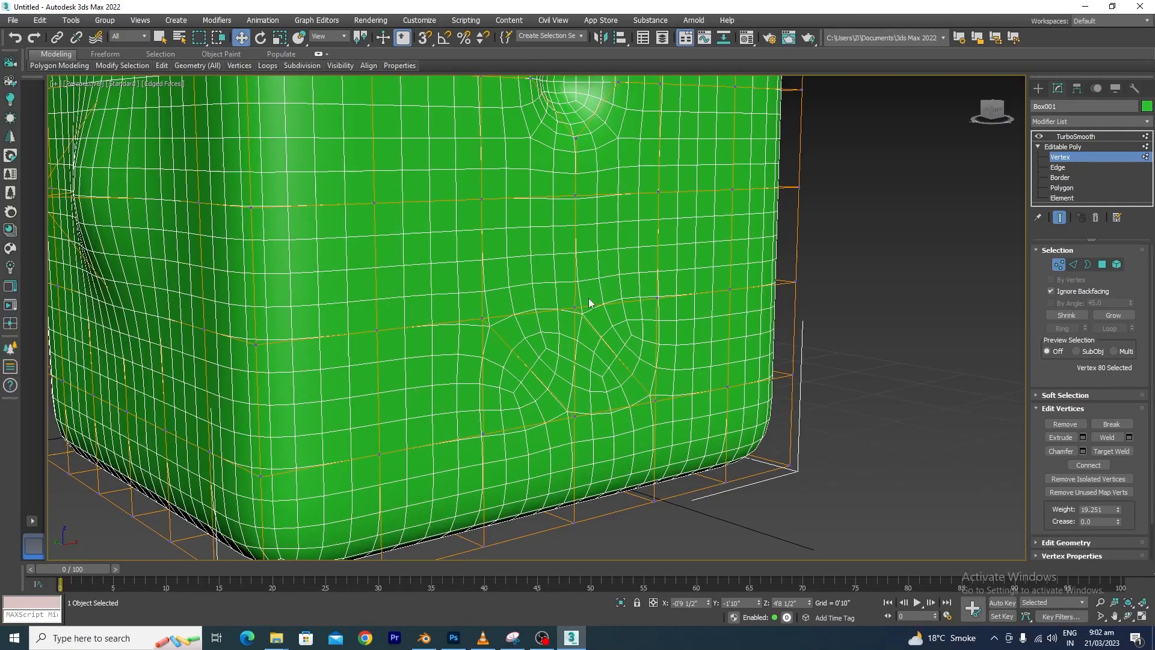
middle_click_drag(587, 366, 569, 312, "alt")
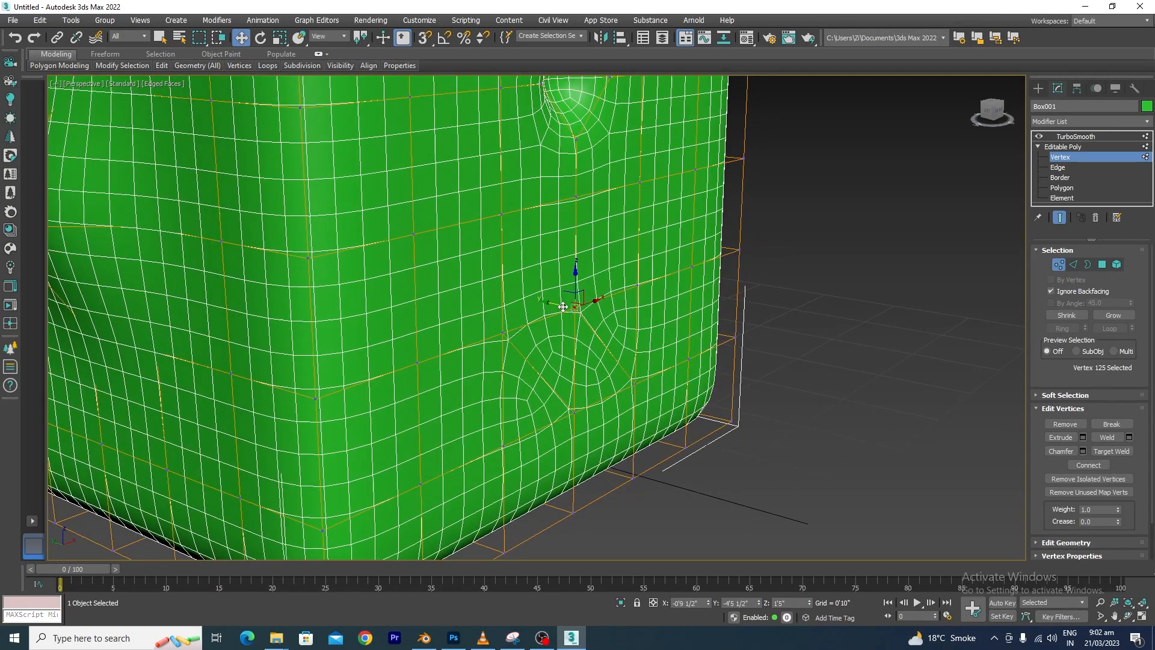
left_click_drag(563, 306, 697, 386)
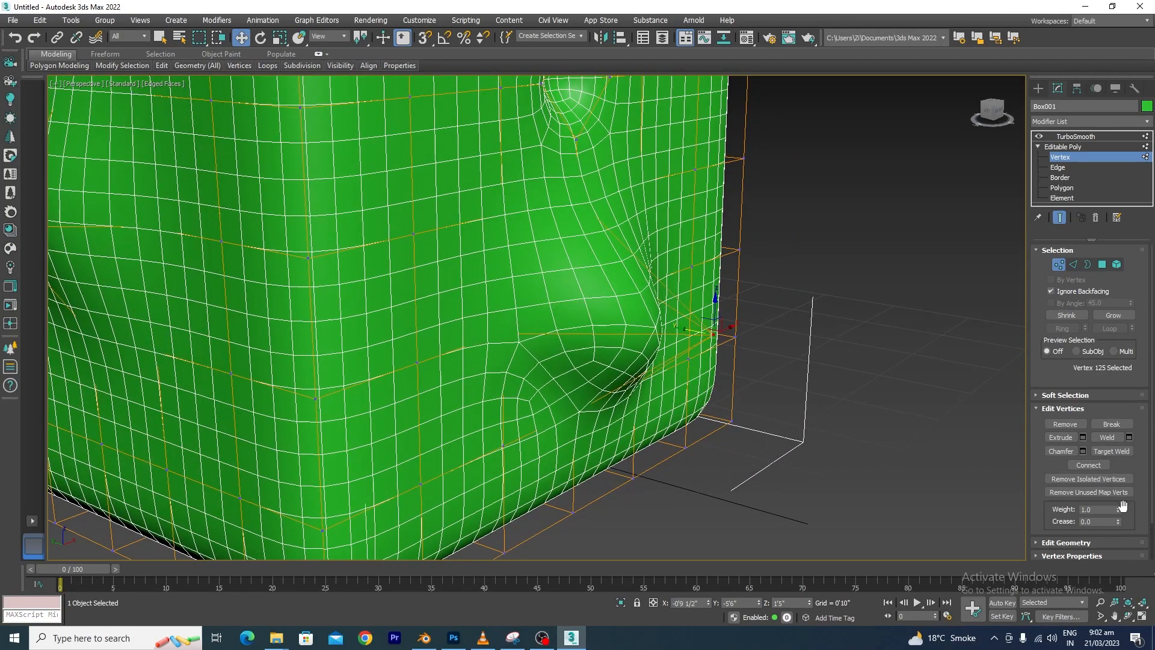
left_click_drag(1119, 511, 1105, 218)
Step: Select the vertex at the centre of the dent on another side face and increase its weight to about 21.47
scroll(640, 294, "down", 6)
middle_click_drag(716, 385, 603, 312, "alt")
scroll(534, 307, "up", 7)
scroll(610, 327, "down", 6)
scroll(603, 311, "up", 5)
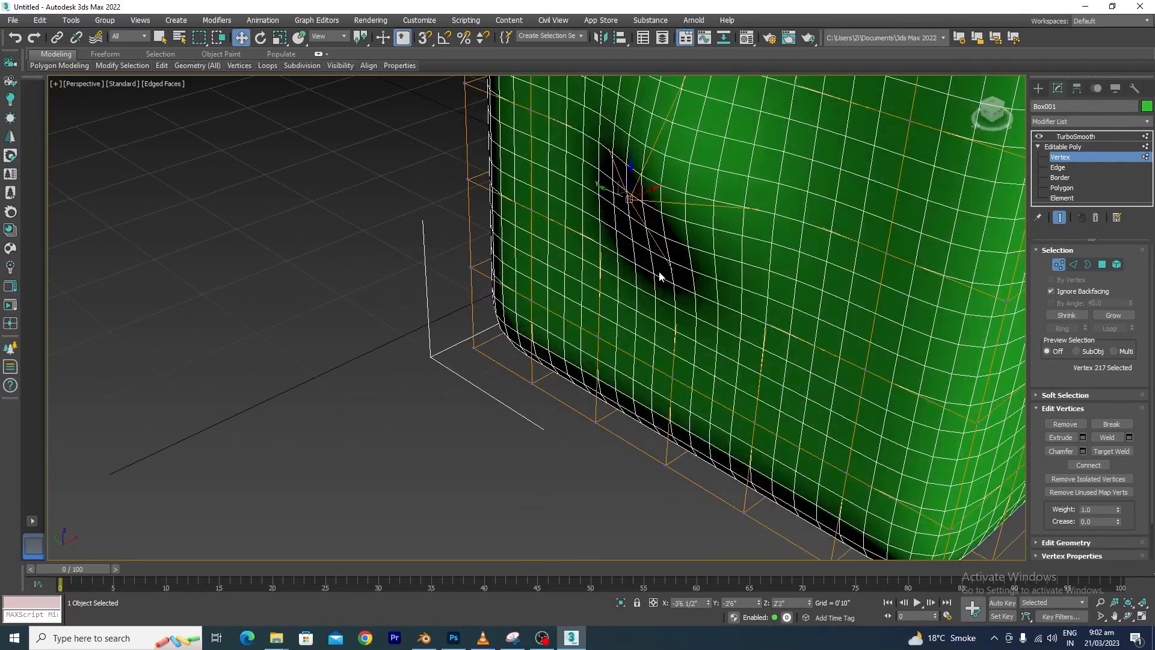
middle_click_drag(659, 272, 793, 281, "alt")
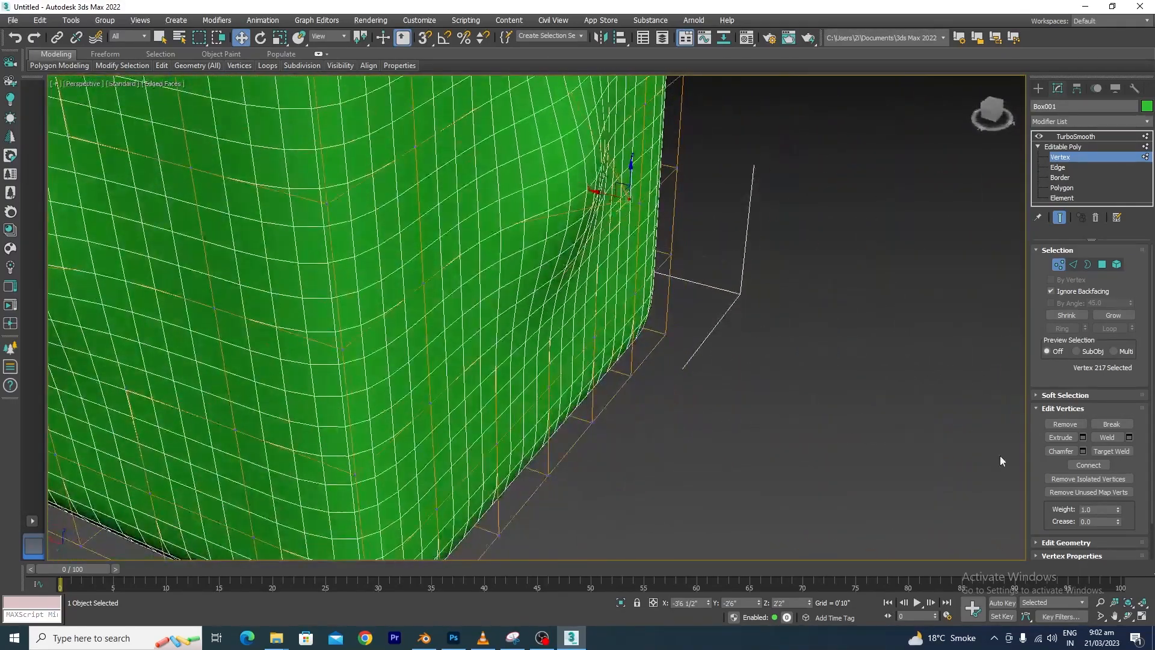
left_click_drag(1119, 510, 1119, 439)
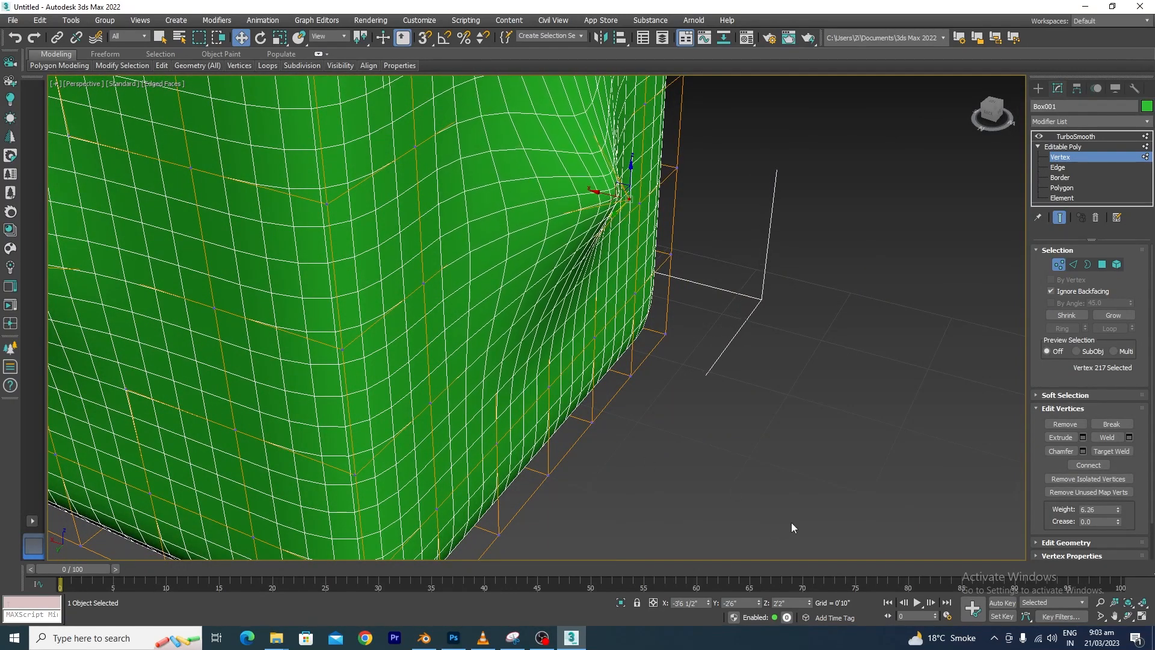
left_click_drag(1119, 510, 1114, 366)
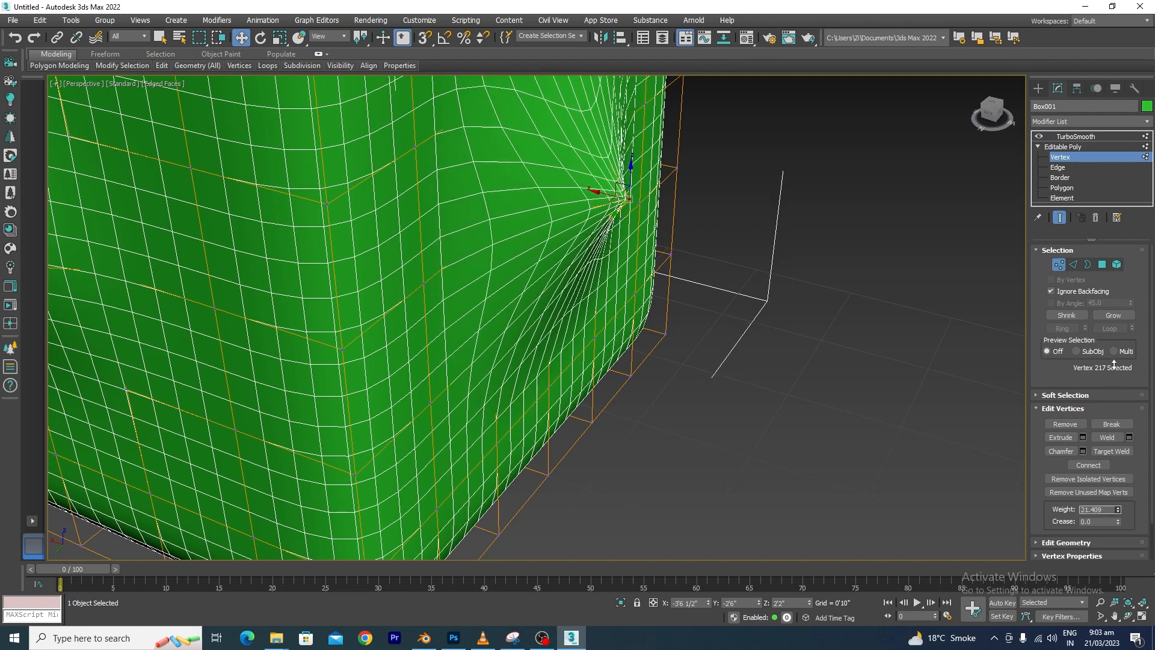
Step: Leave vertex editing to return to the whole object, and examine the weighted vertices on the smoothed box
scroll(697, 271, "down", 5)
middle_click_drag(696, 271, 719, 379, "alt")
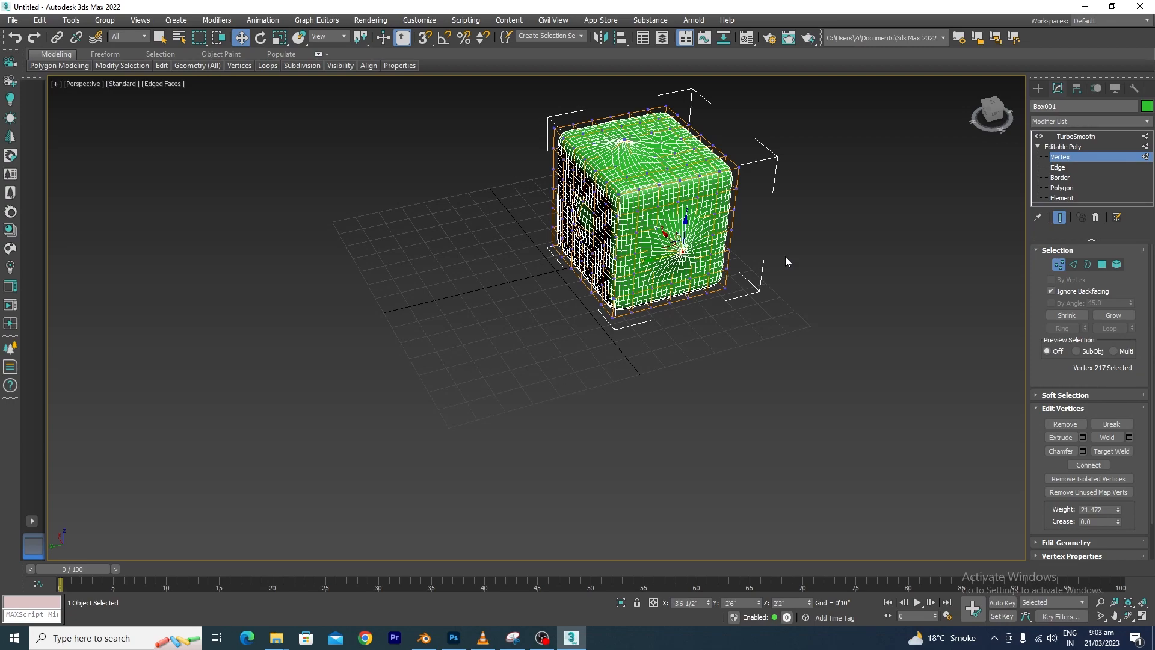
middle_click_drag(785, 261, 765, 379, "alt")
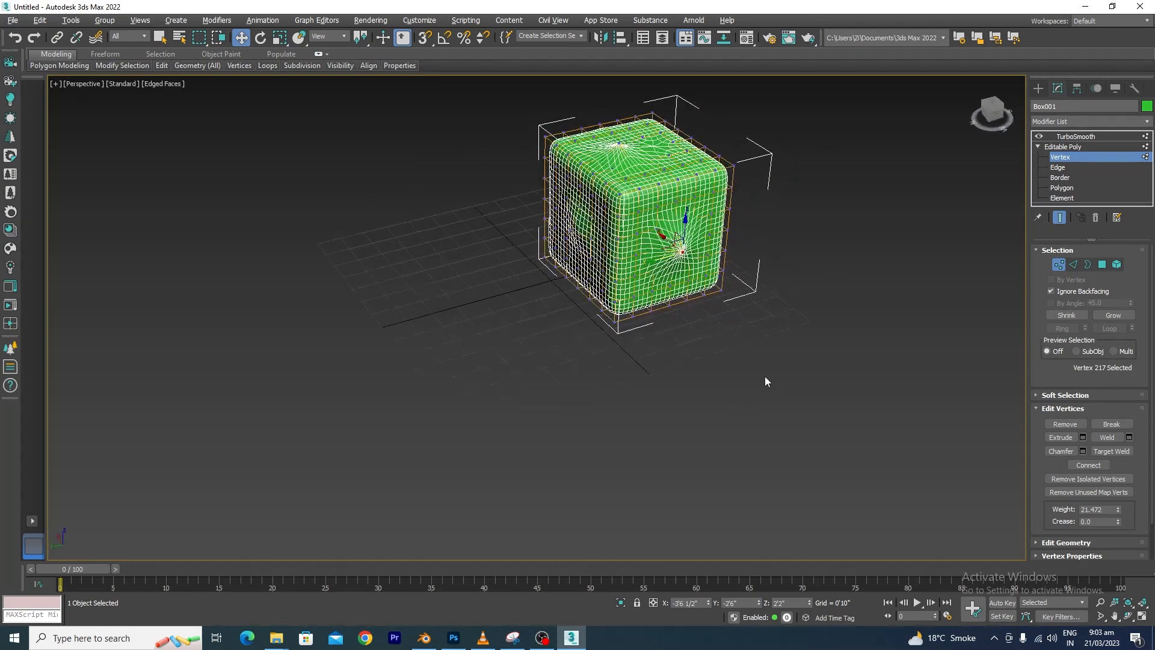
left_click(1060, 265)
middle_click_drag(724, 326, 722, 397, "alt")
scroll(670, 197, "up", 5)
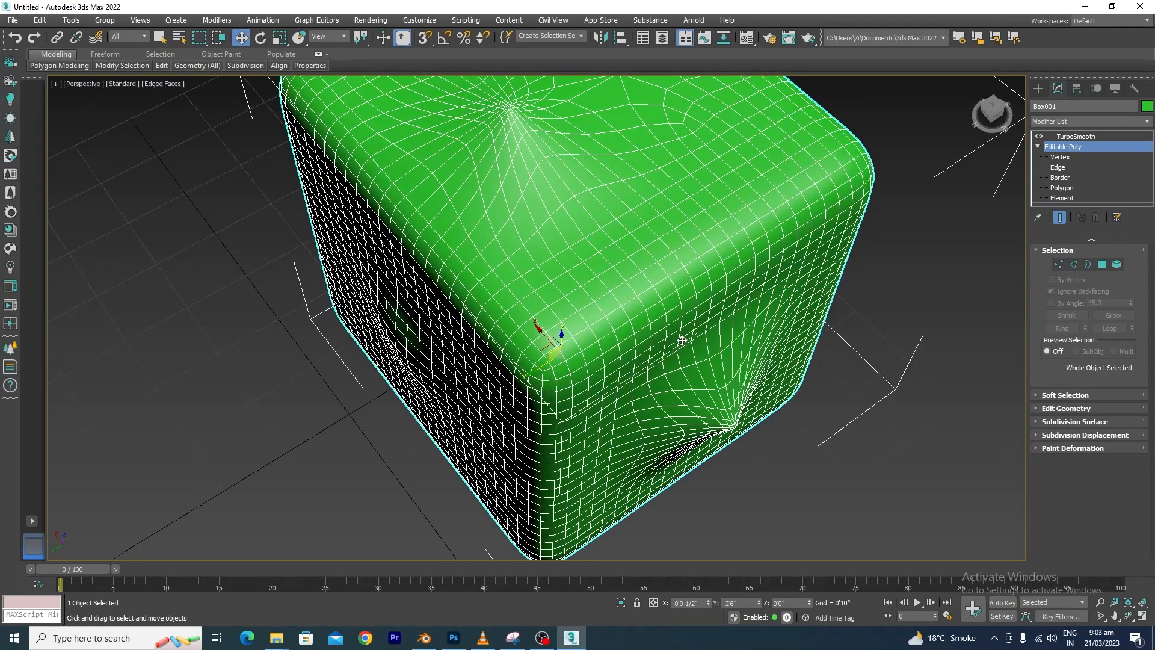
scroll(667, 421, "down", 1)
middle_click_drag(671, 443, 678, 419, "alt")
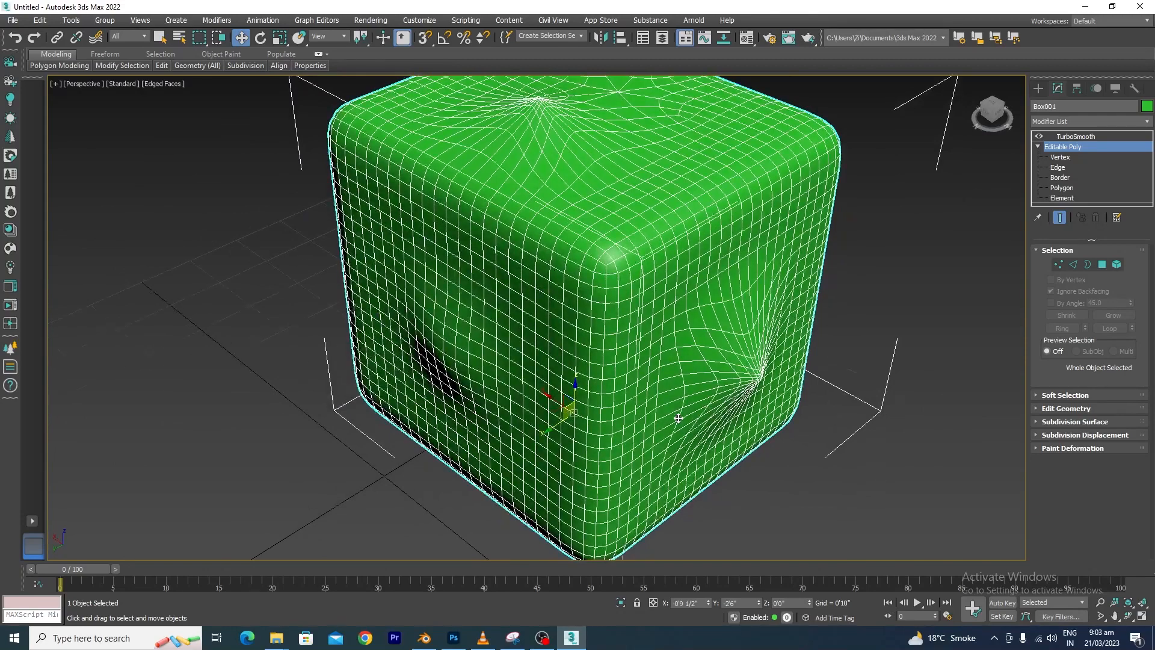